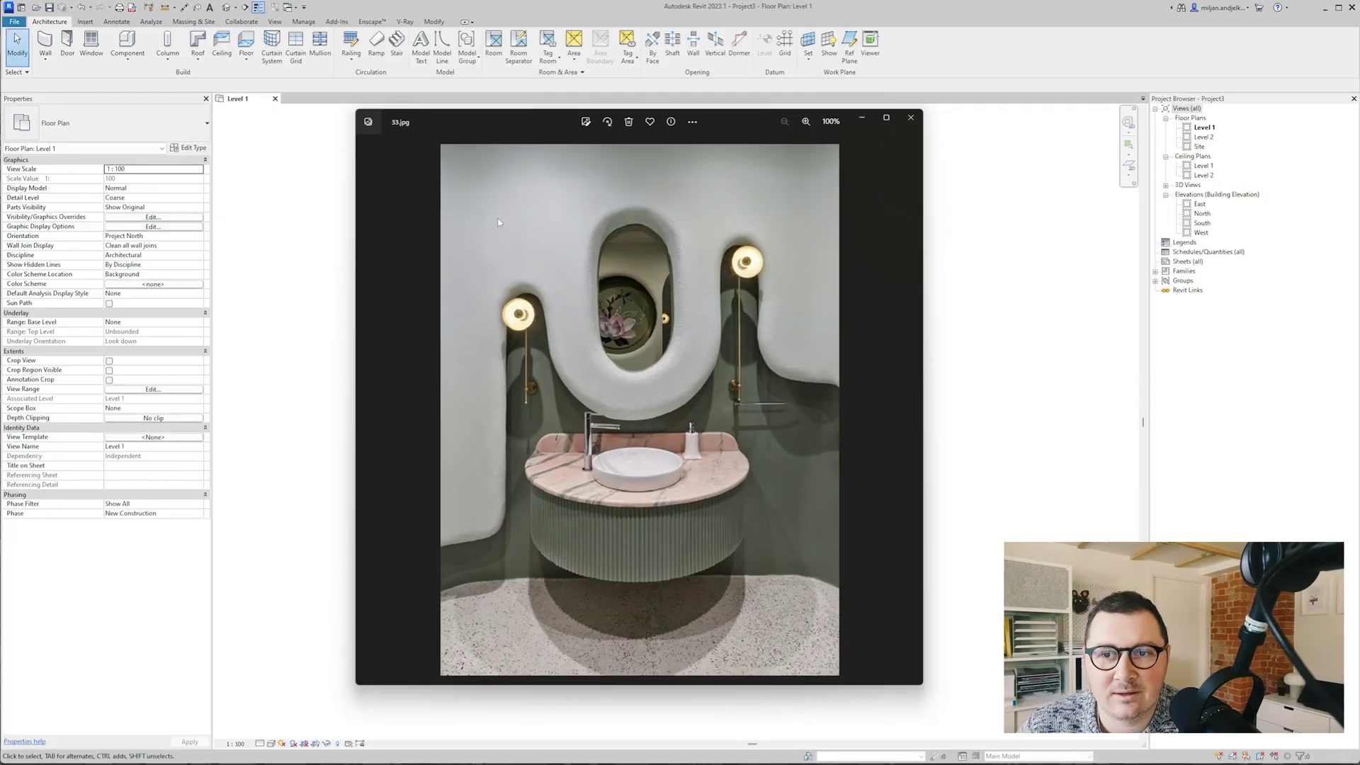
- Draw a horizontal wall 5000 mm long near the centre of the Level 1 floor plan
click(581, 15)
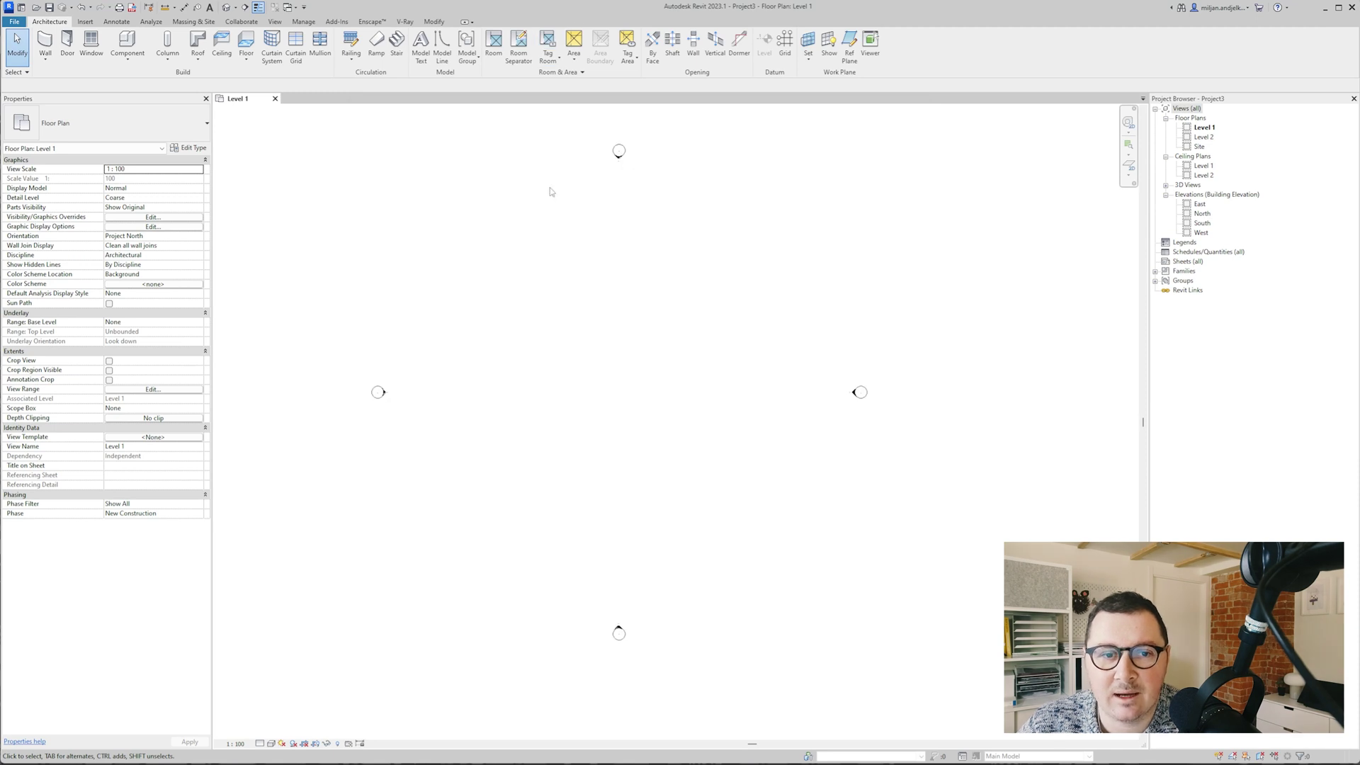
middle_drag(554, 273, 555, 274)
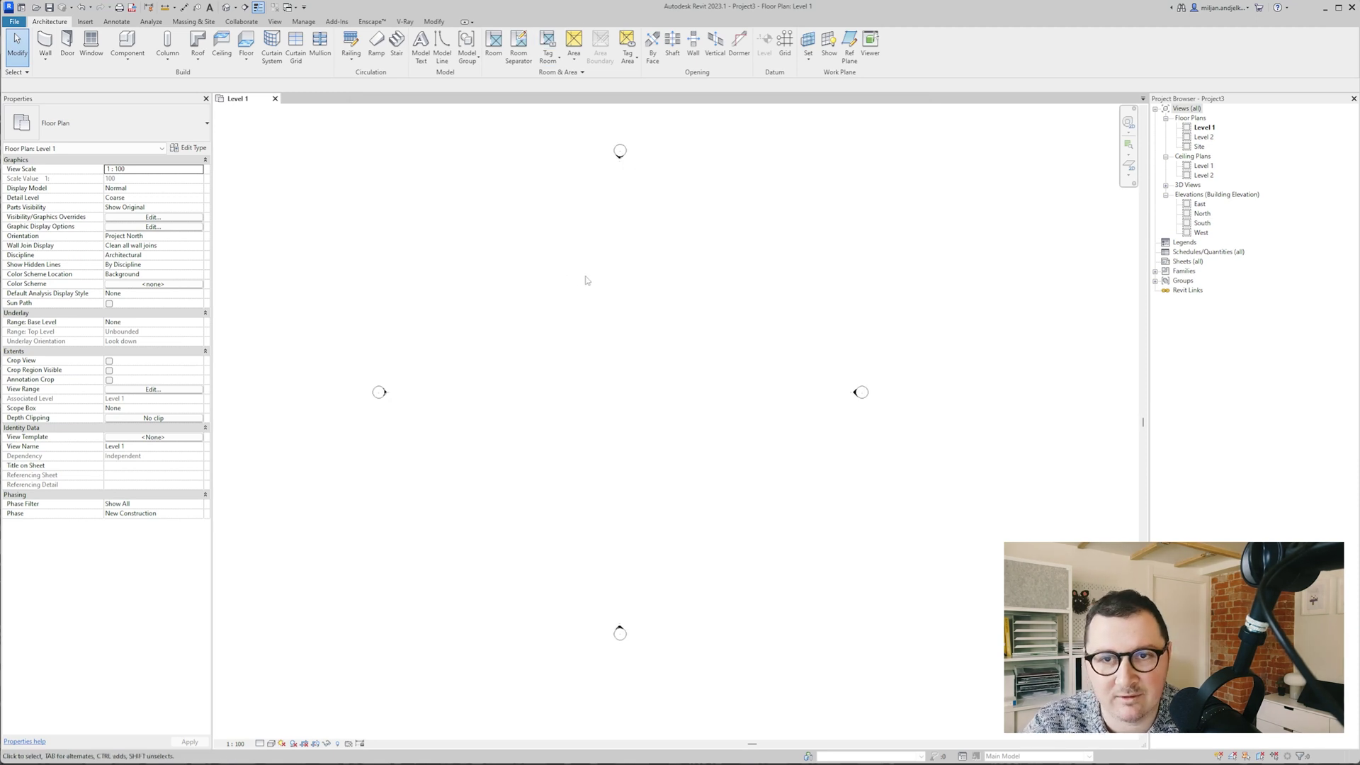
key(w)
key(a)
click(562, 390)
text(5000)
key(Return)
key(Escape)
key(Escape)
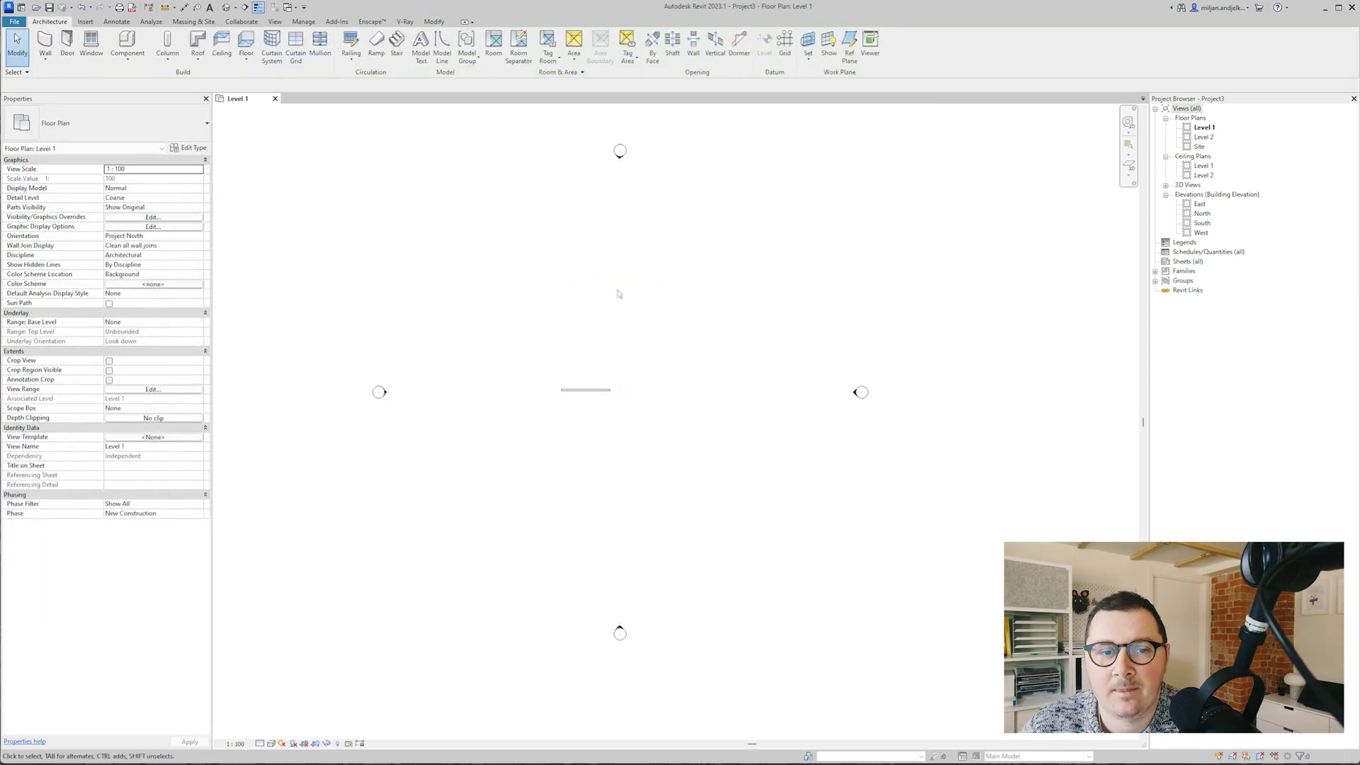
- Set the wall's top constraint to Up to level: Level 2 and open the default 3D view
click(586, 390)
click(162, 217)
click(199, 217)
click(152, 245)
click(226, 7)
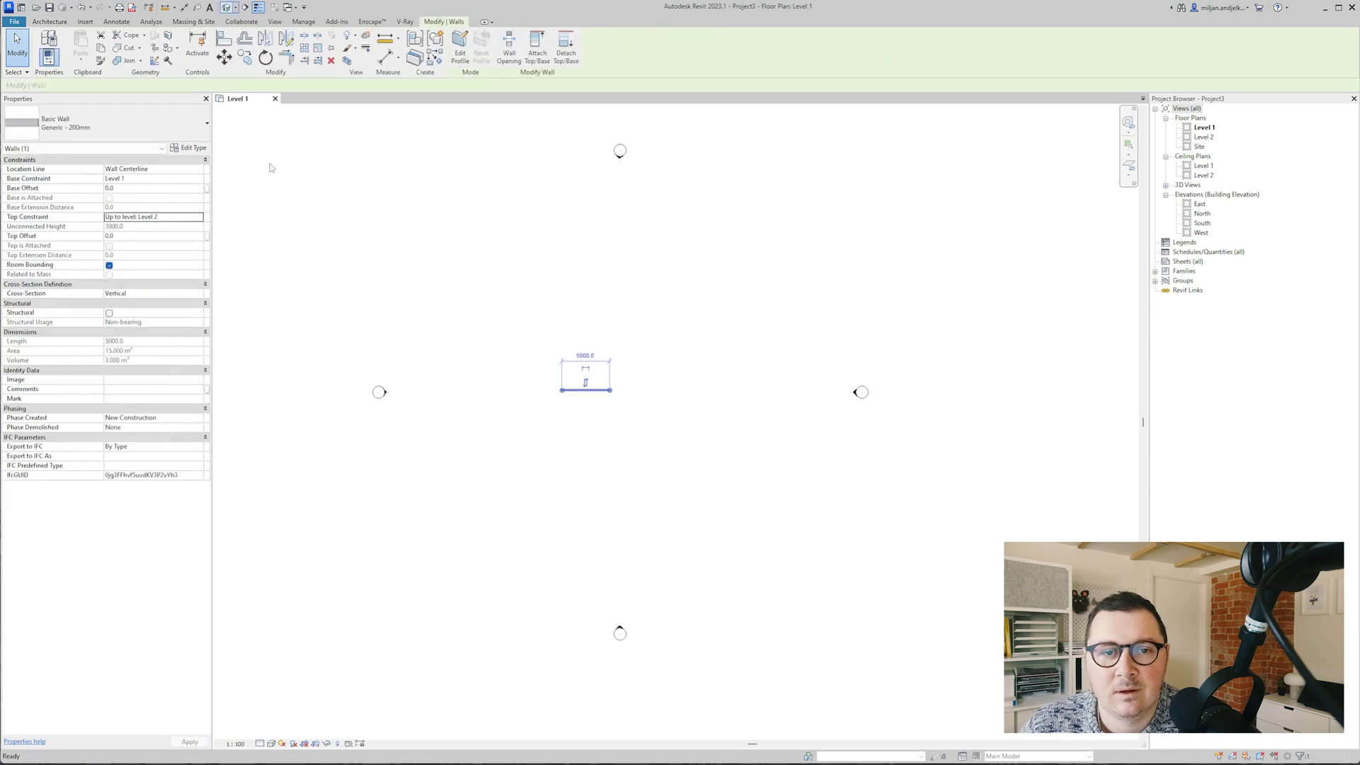
drag(271, 101, 241, 100)
key(alt+Tab)
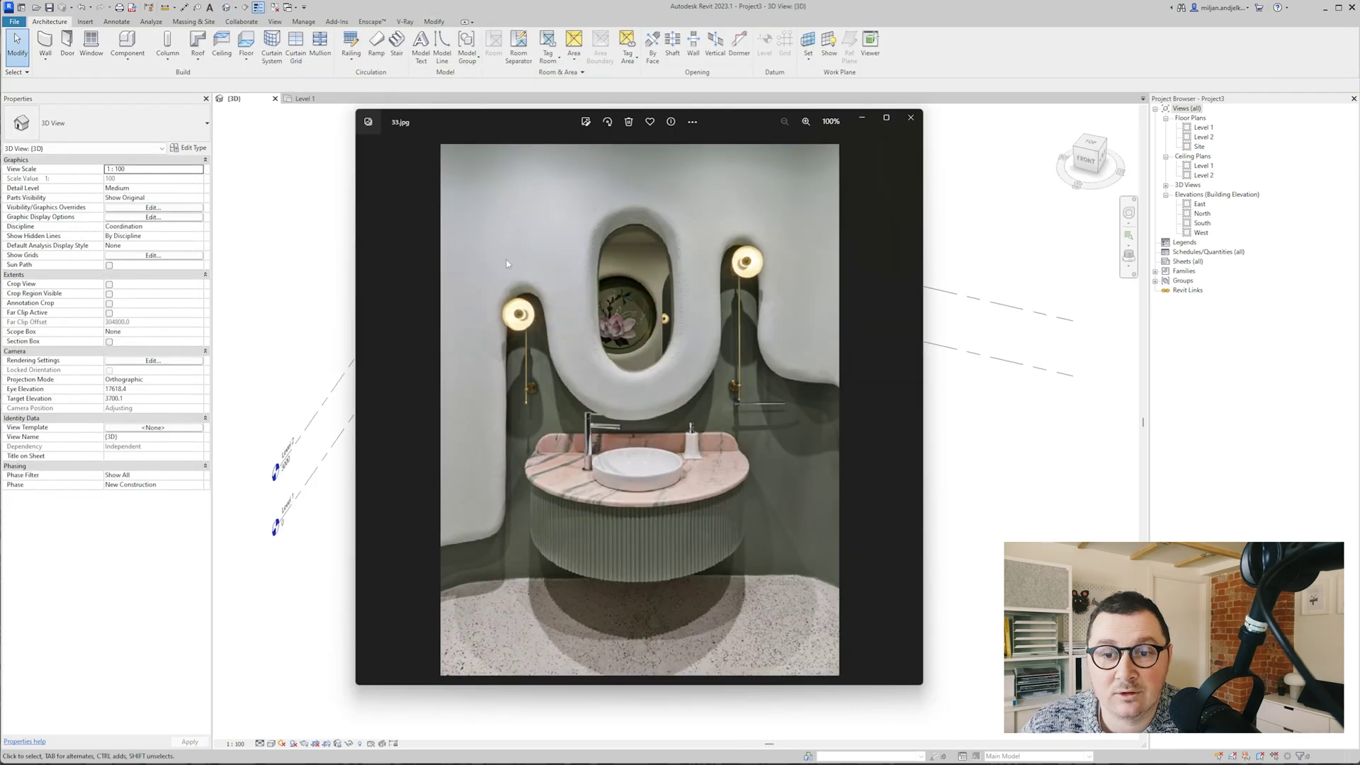
click(626, 8)
- Edit the wall's profile, adding a line 600 mm above the bottom edge and two vertical lines near the left end, spaced 300 mm apart
scroll(597, 326, up, 3)
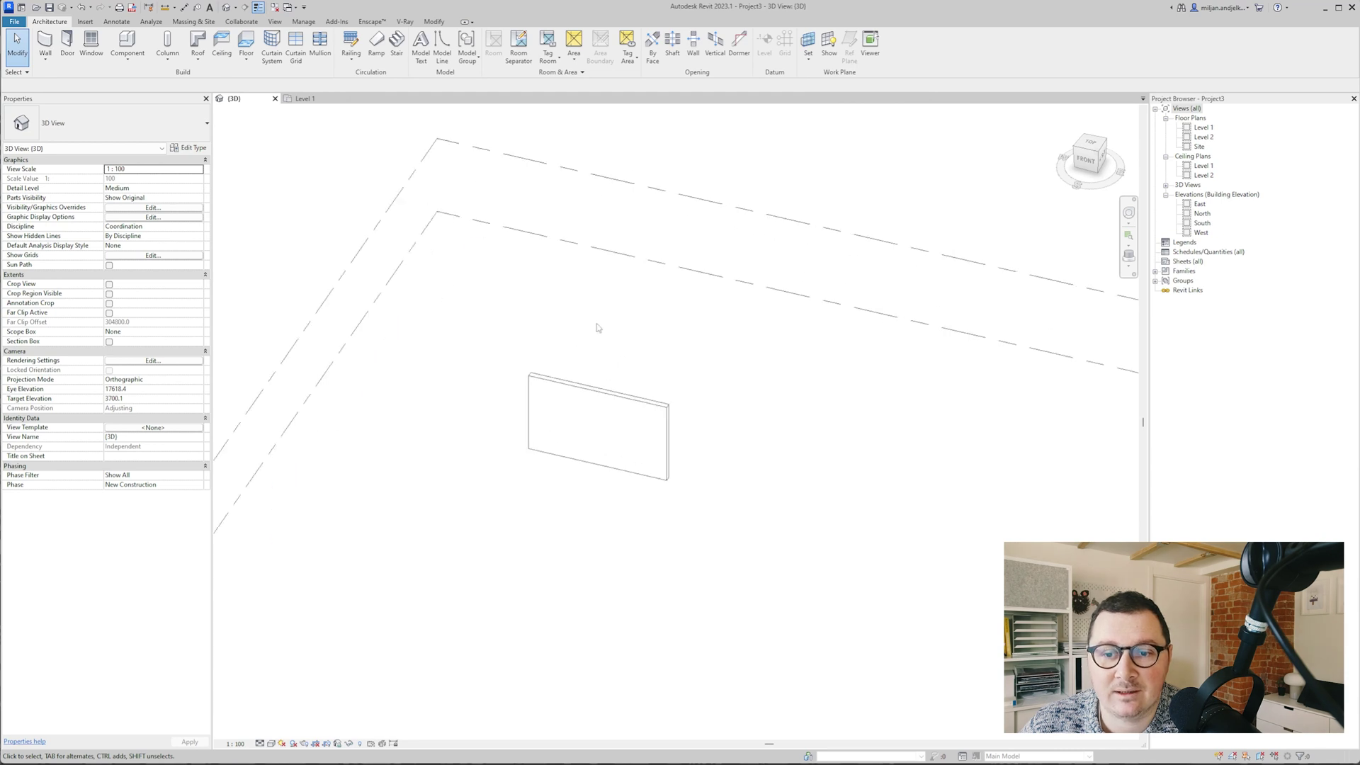
shift+middle_drag(590, 429, 614, 417)
double_click(613, 421)
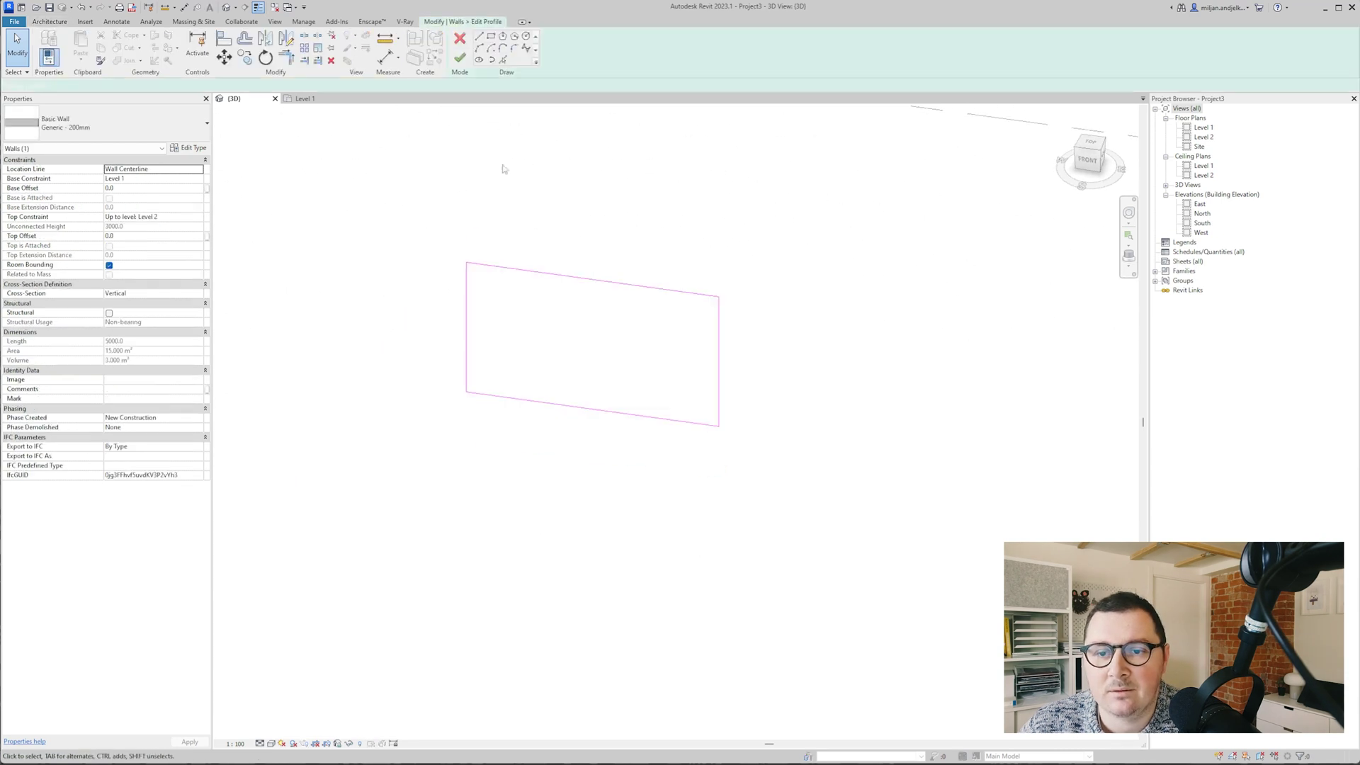
text(600)
click(477, 422)
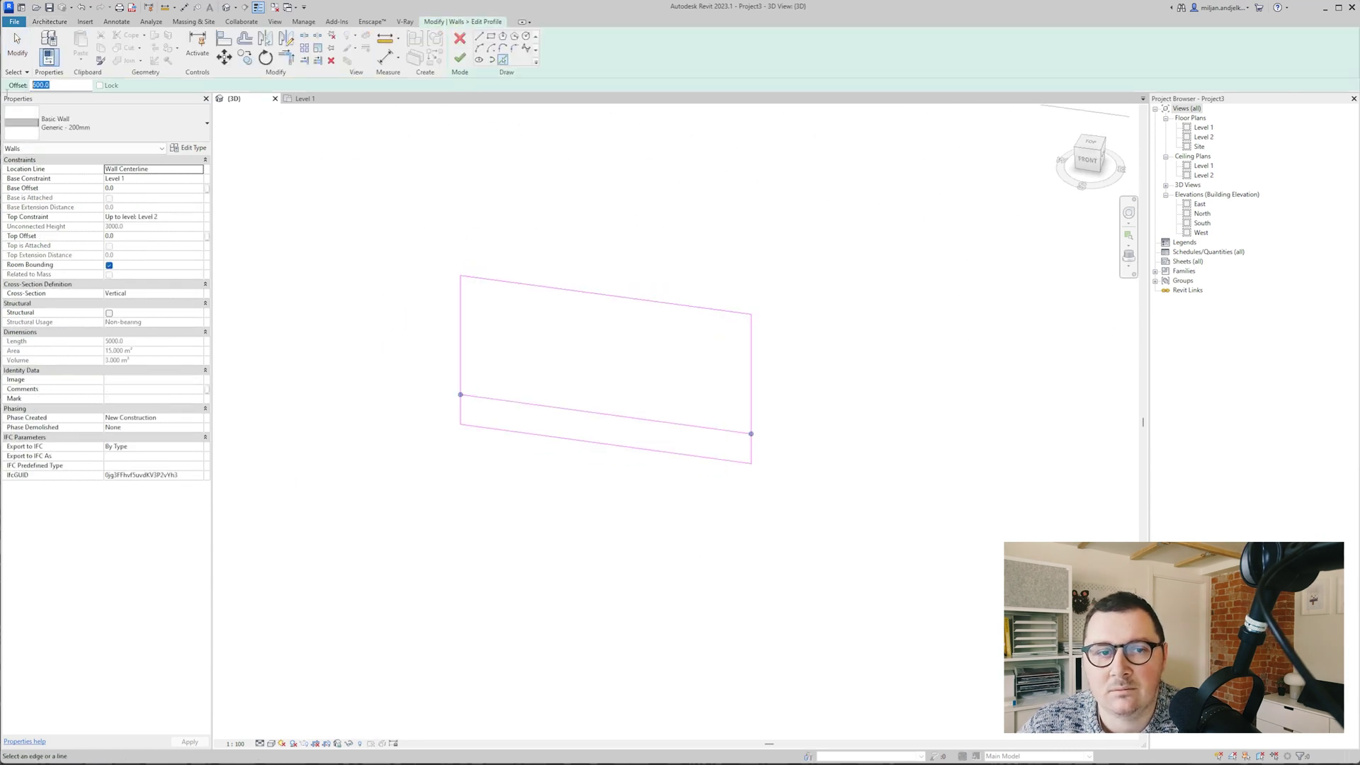
click(460, 351)
click(521, 319)
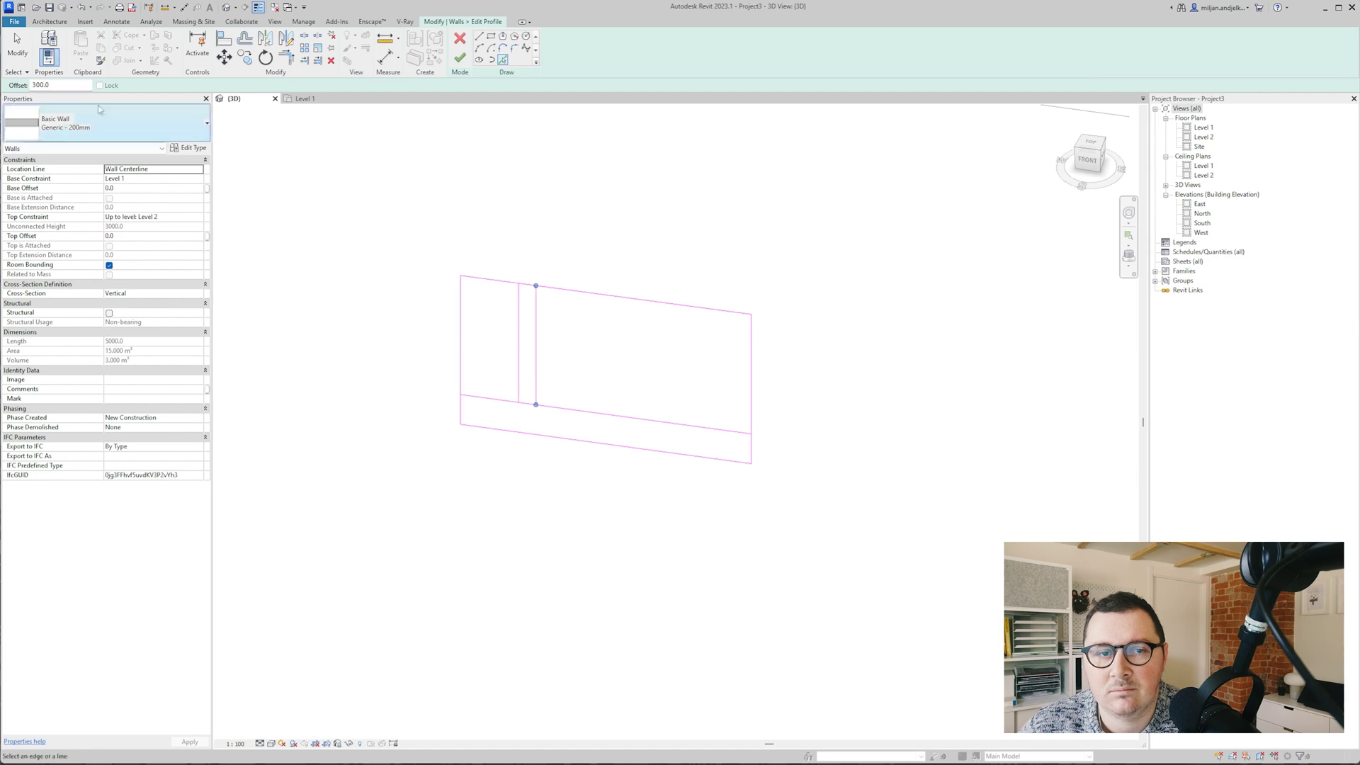
- Add a horizontal profile line offset 1500 mm above the lower one and another offset 300 mm below it
double_click(60, 85)
text(1200)
text(1500)
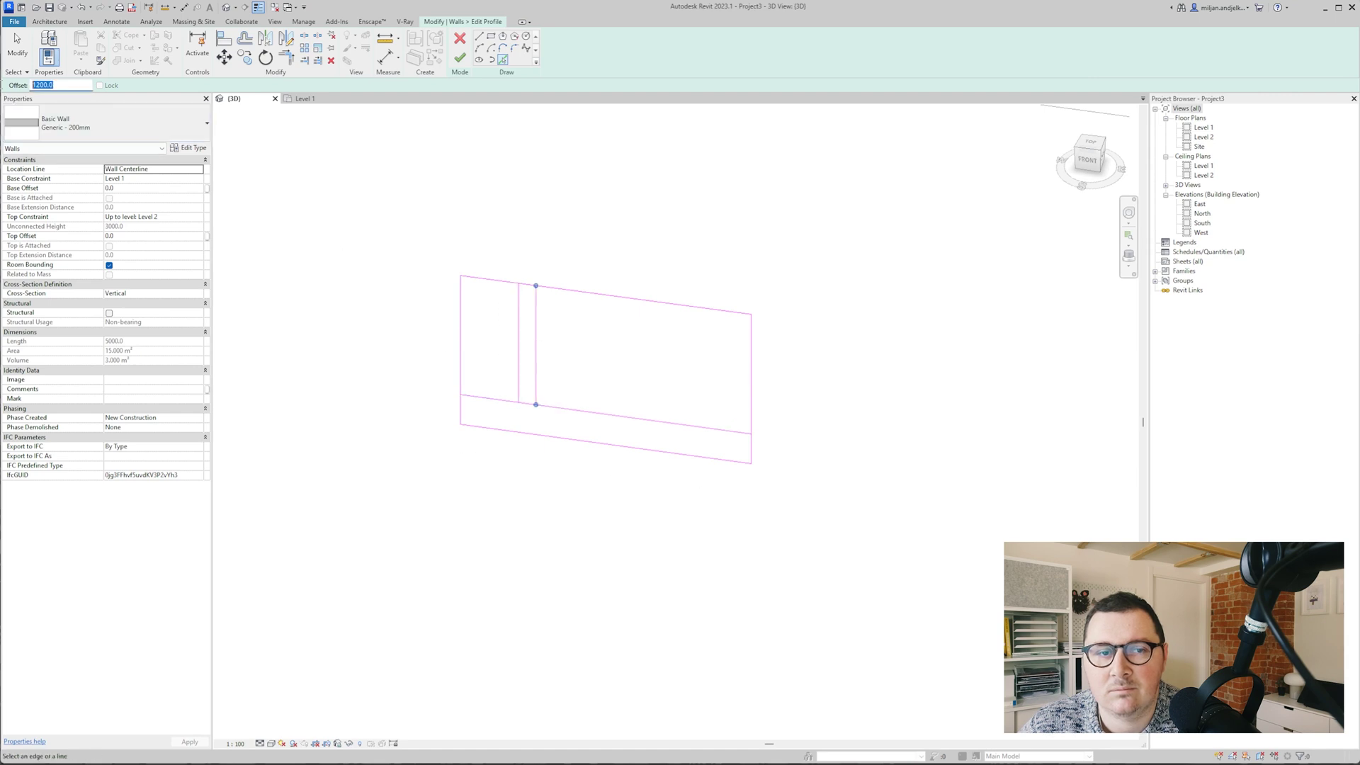
click(564, 409)
click(550, 334)
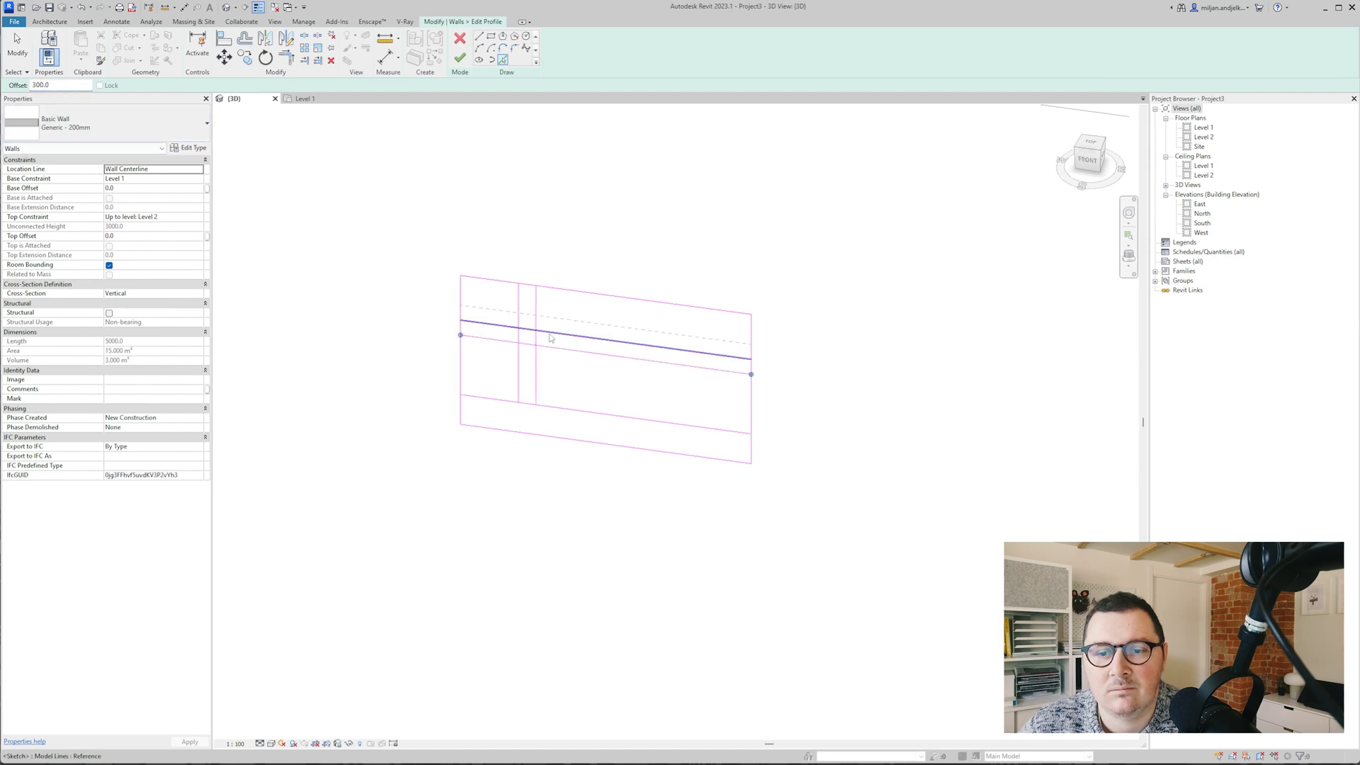
- Add vertical lines for the right notch, offset 1200 mm and 600 mm, plus a horizontal line just above the upper one
click(540, 388)
click(29, 85)
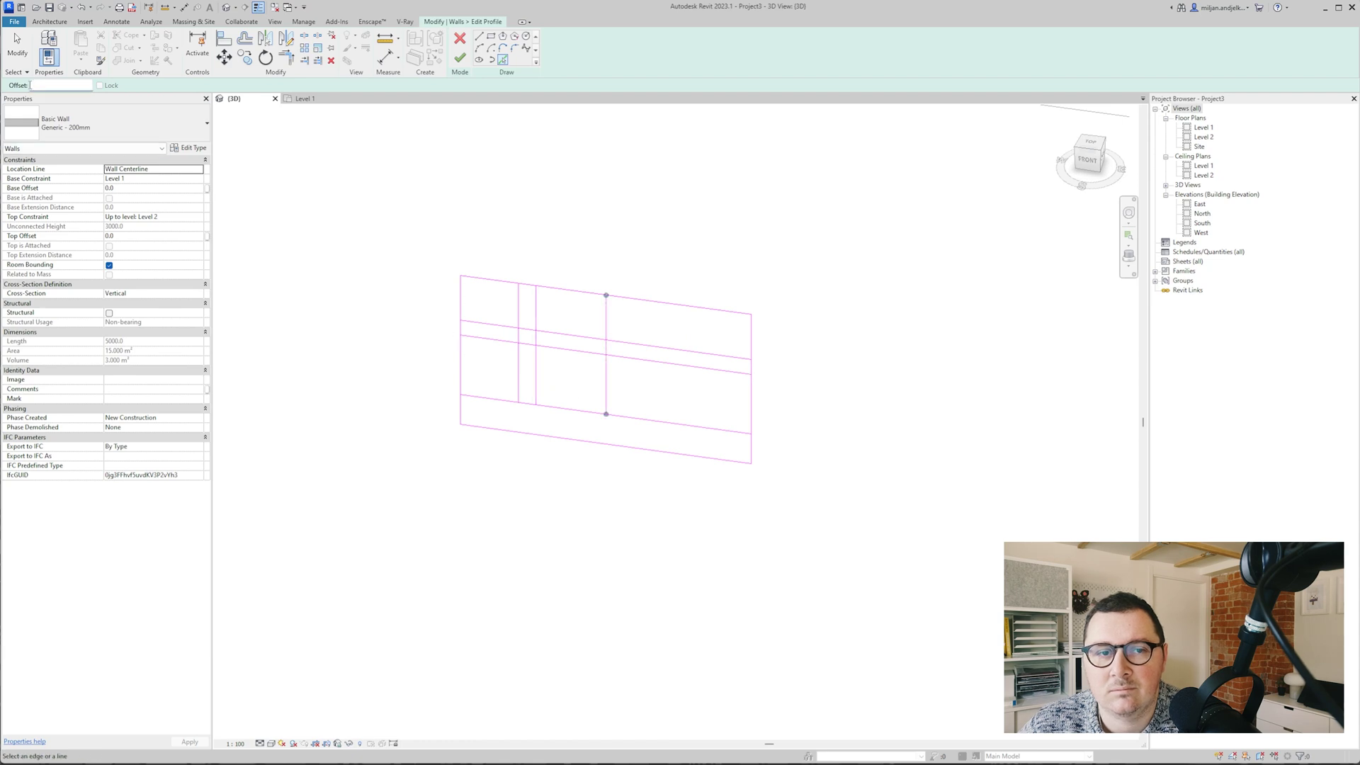
click(609, 381)
double_click(40, 85)
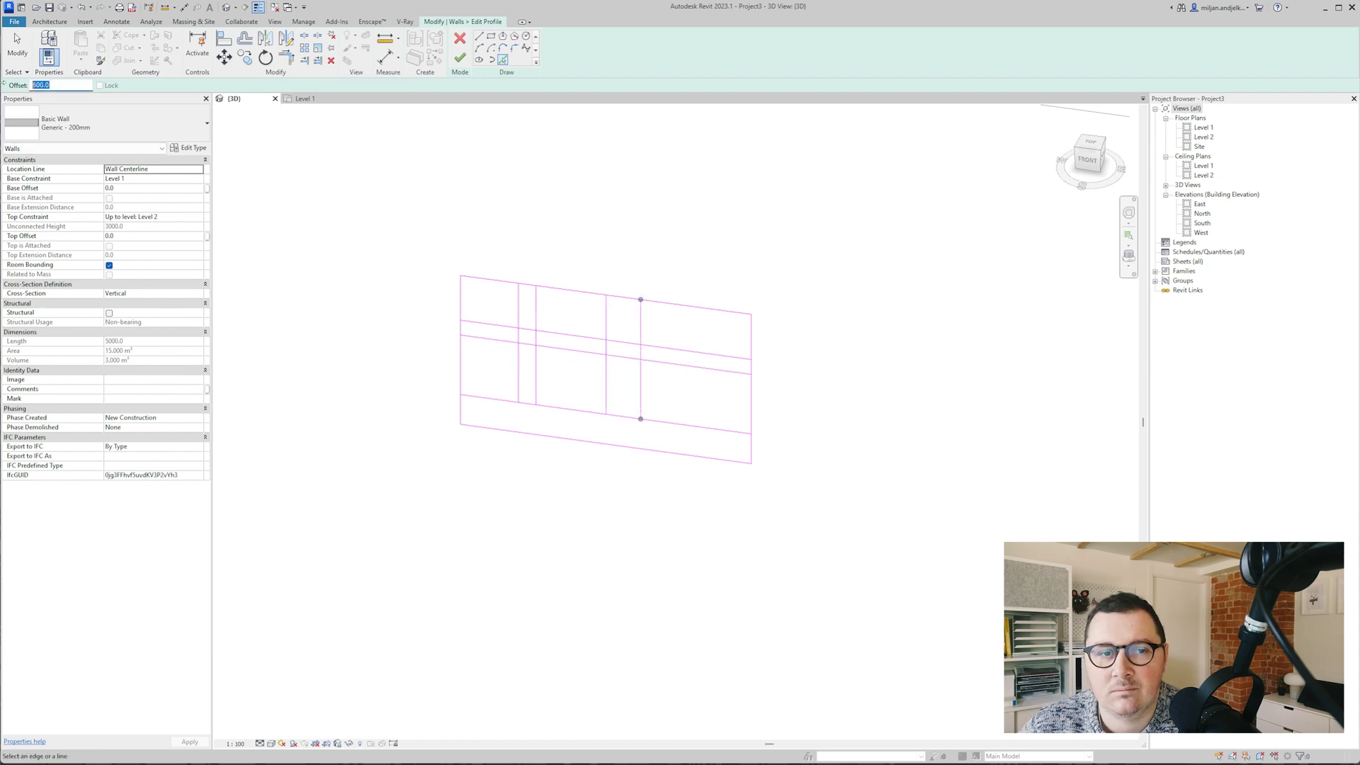
click(607, 356)
key(Escape)
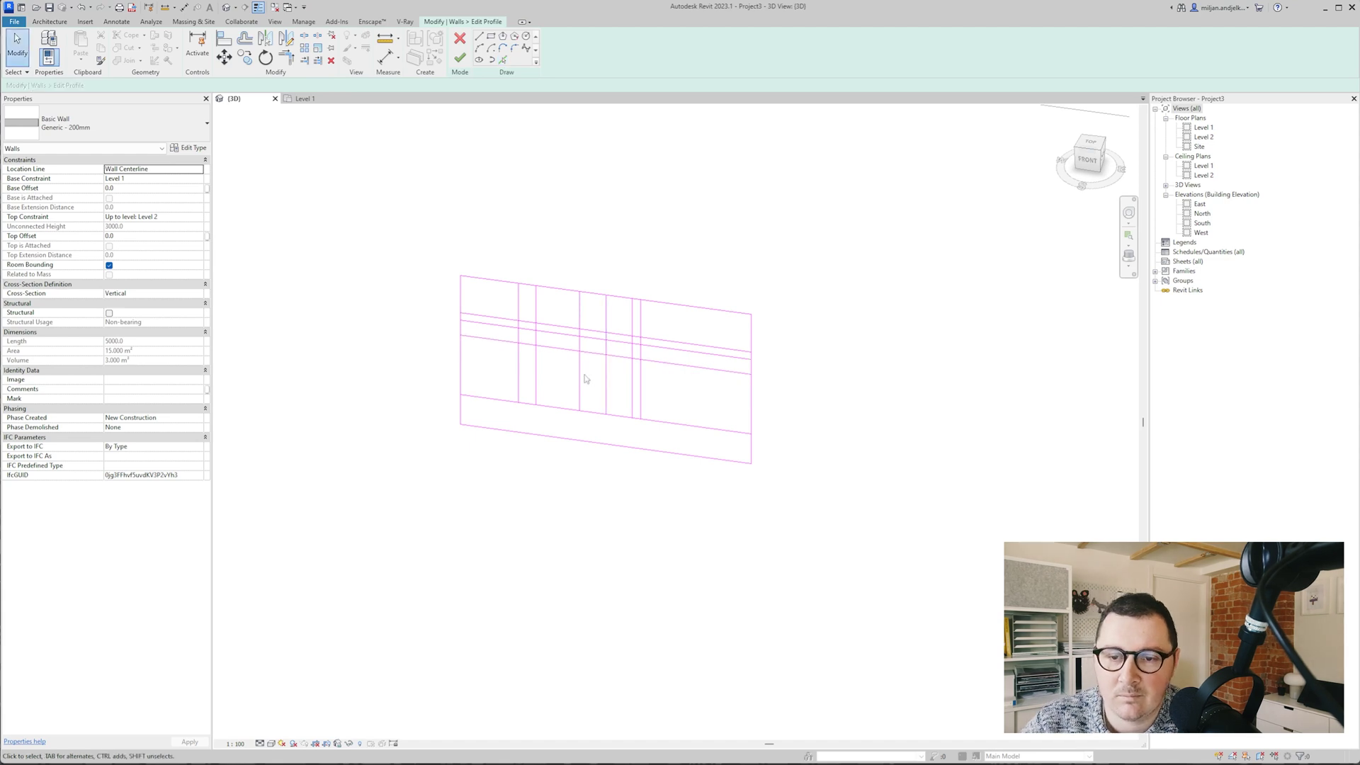
- Trim the lower line, the first vertical and the middle horizontal line into the corners of the left notch
key(t)
key(r)
click(507, 401)
click(518, 368)
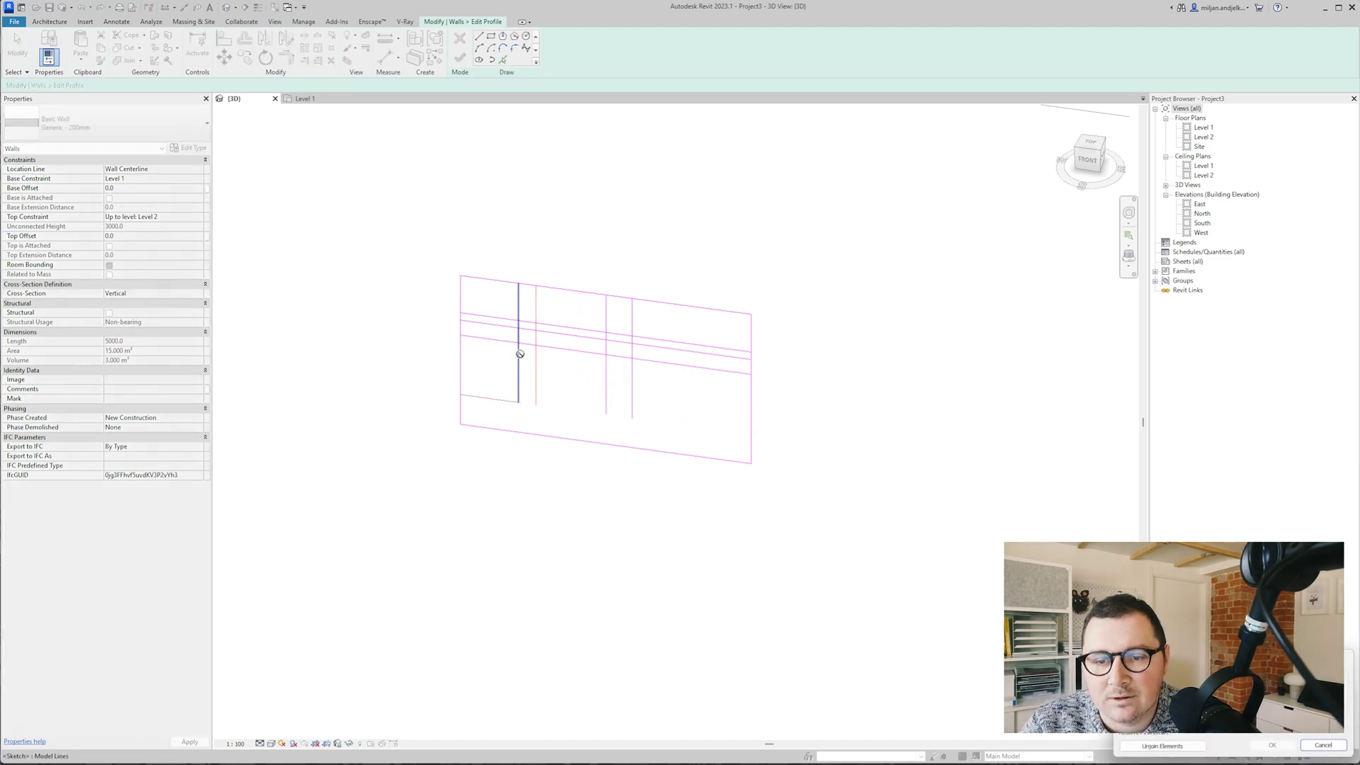
click(519, 367)
scroll(528, 325, up, 1)
double_click(529, 330)
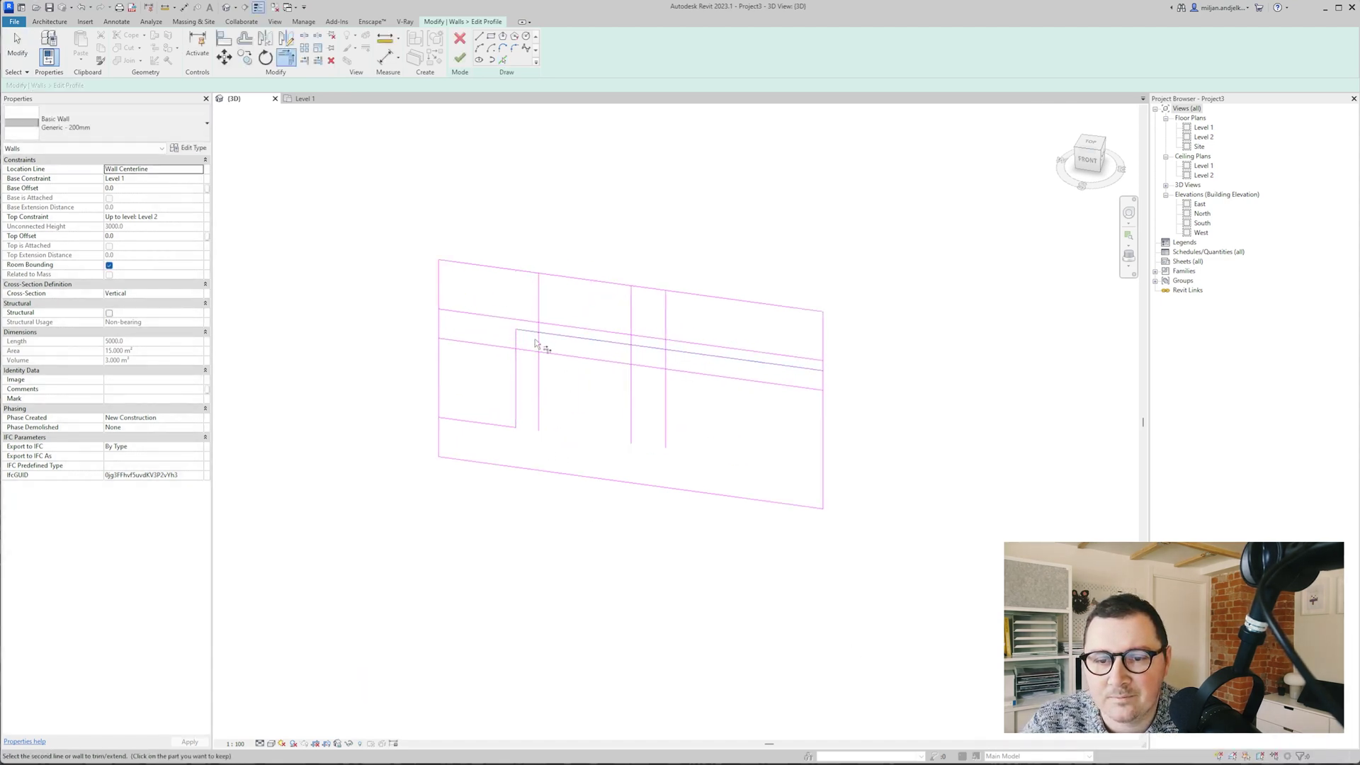
- Trim the remaining vertical and horizontal lines into the stepped middle section and the top of the right notch
double_click(538, 343)
click(556, 354)
click(587, 359)
click(631, 353)
click(631, 351)
click(642, 338)
click(648, 337)
click(665, 354)
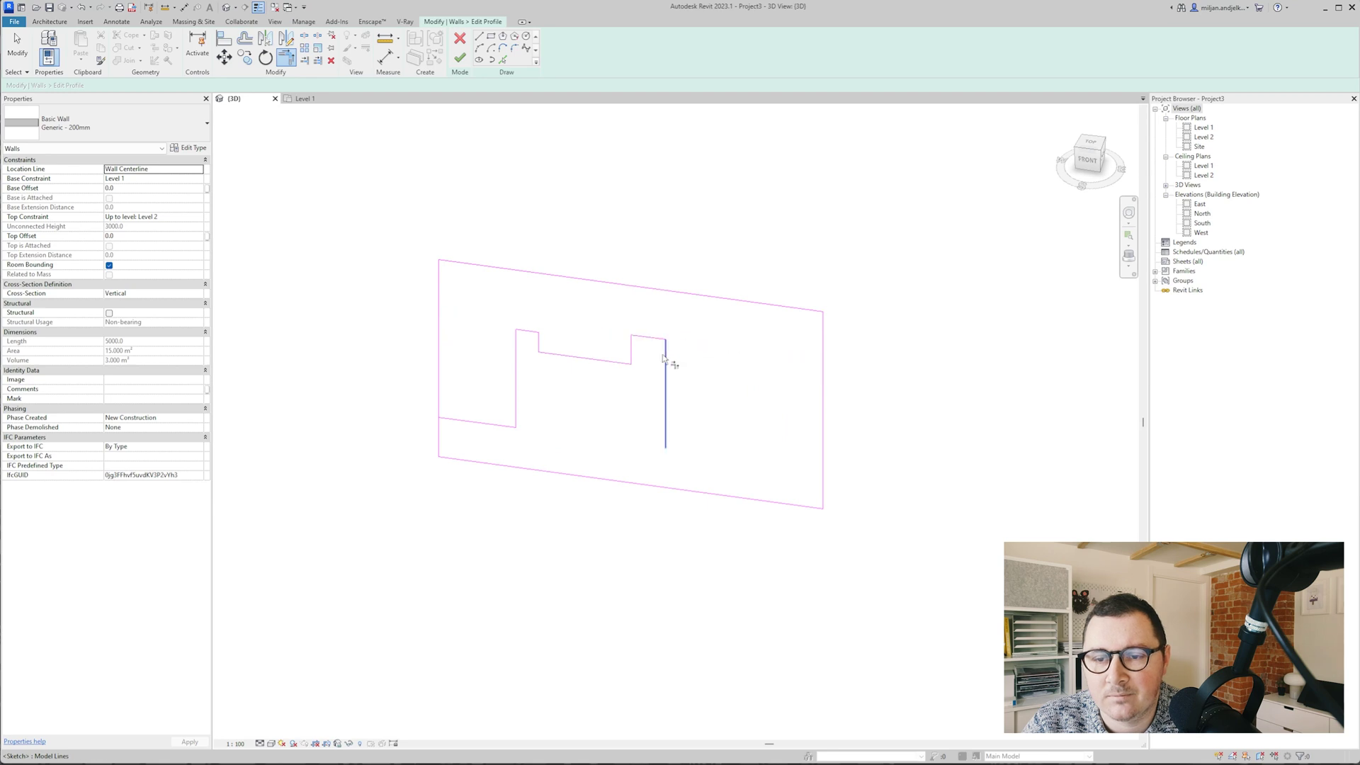
- Offset a line above the bottom edge, trim it to the right notch's outer side, and trim the left notch's lower corner
click(502, 60)
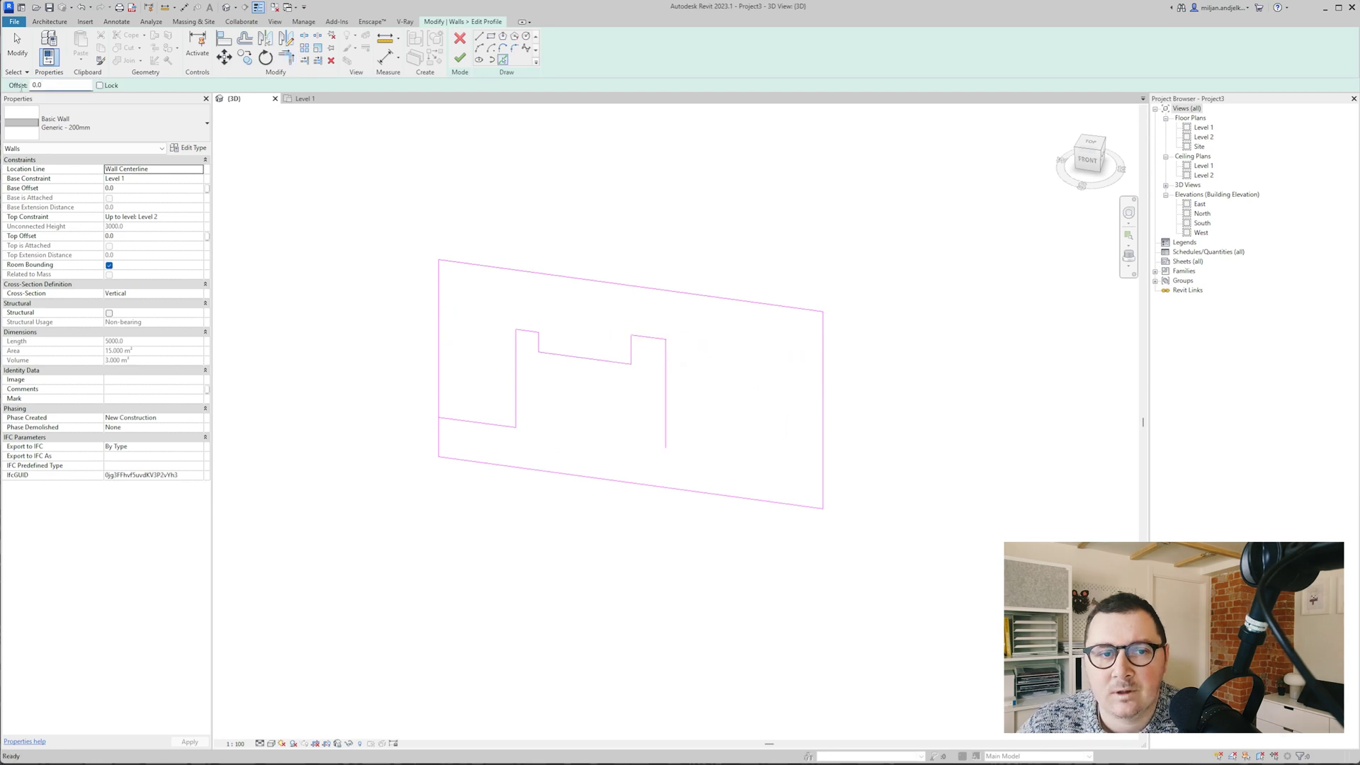
click(711, 493)
key(t)
key(r)
click(683, 429)
click(666, 417)
middle_drag(650, 428, 670, 428)
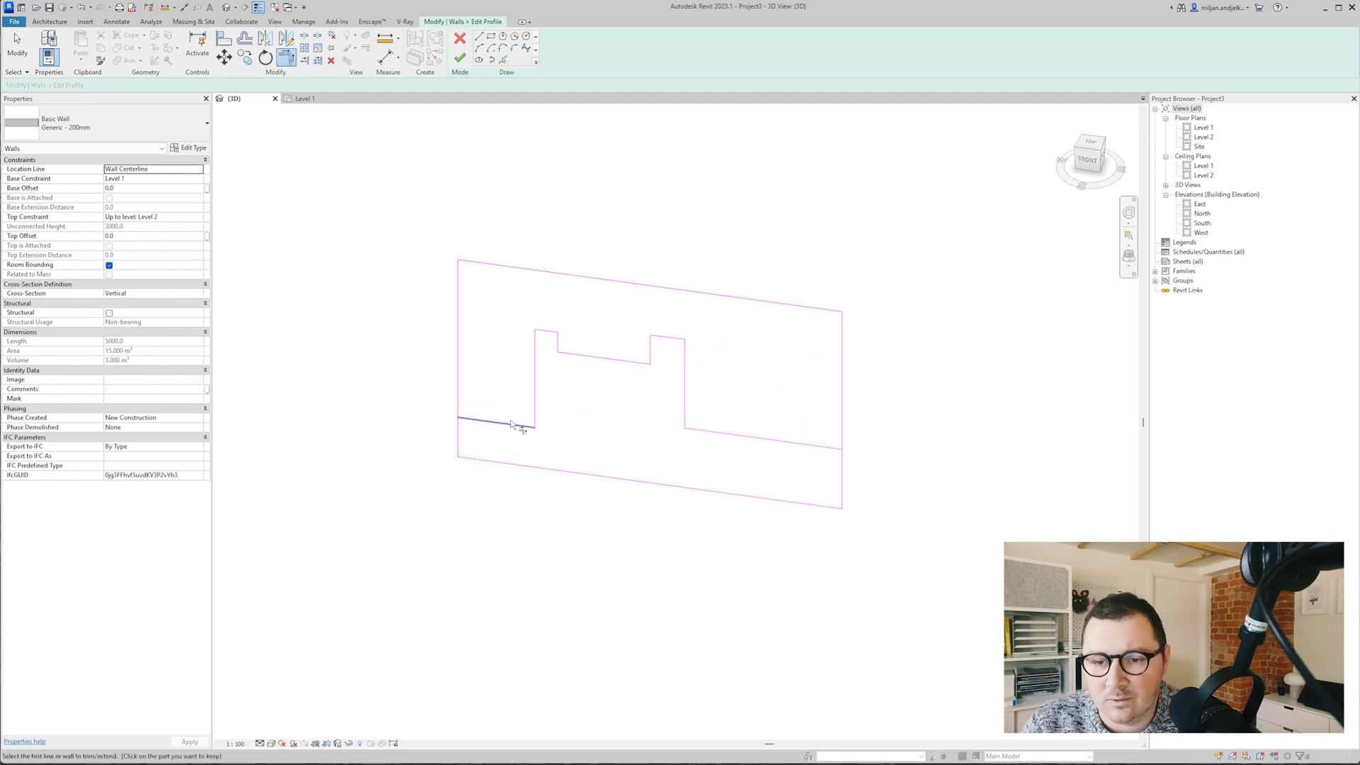
click(511, 423)
click(536, 340)
- Draw semicircular arcs over the tops of both notches and below the middle section between them
click(479, 47)
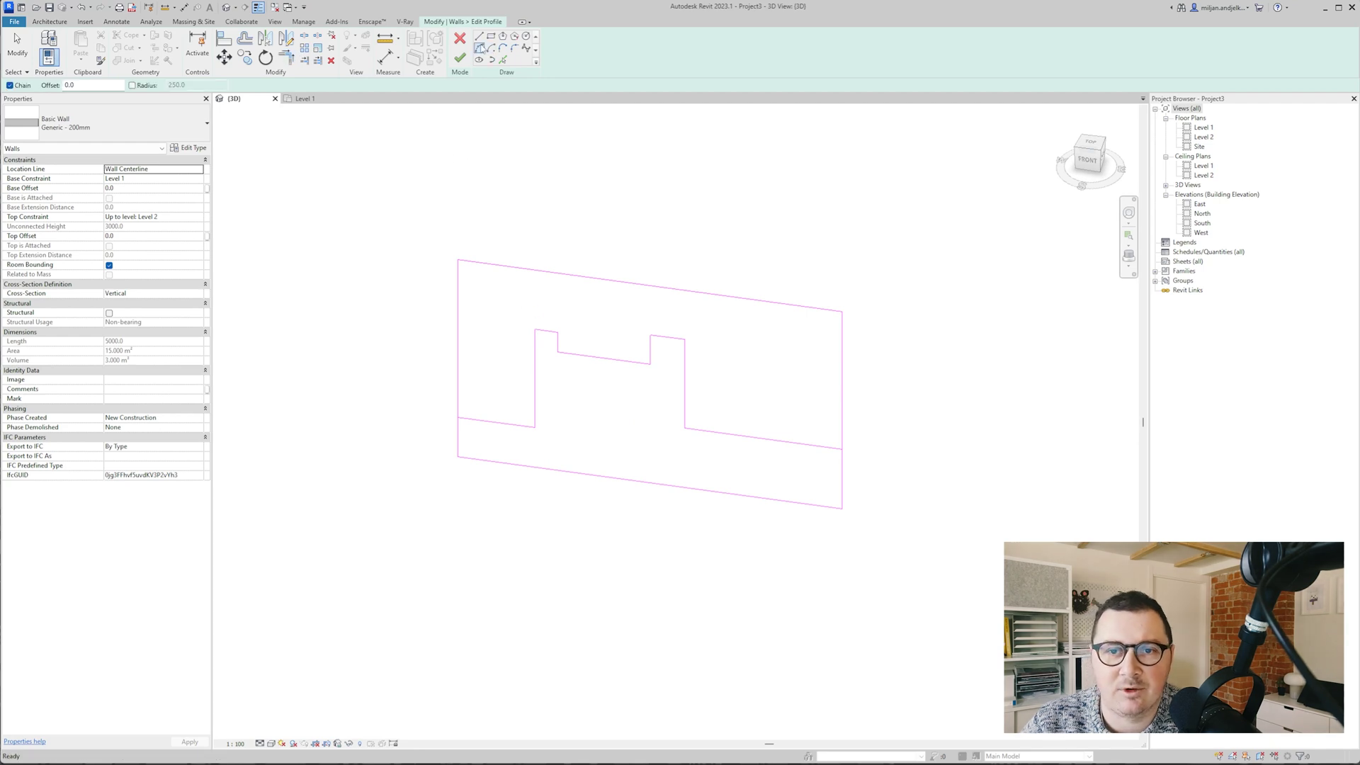
click(535, 329)
click(557, 332)
click(546, 322)
click(650, 335)
click(684, 339)
click(668, 324)
click(557, 352)
click(650, 363)
click(622, 389)
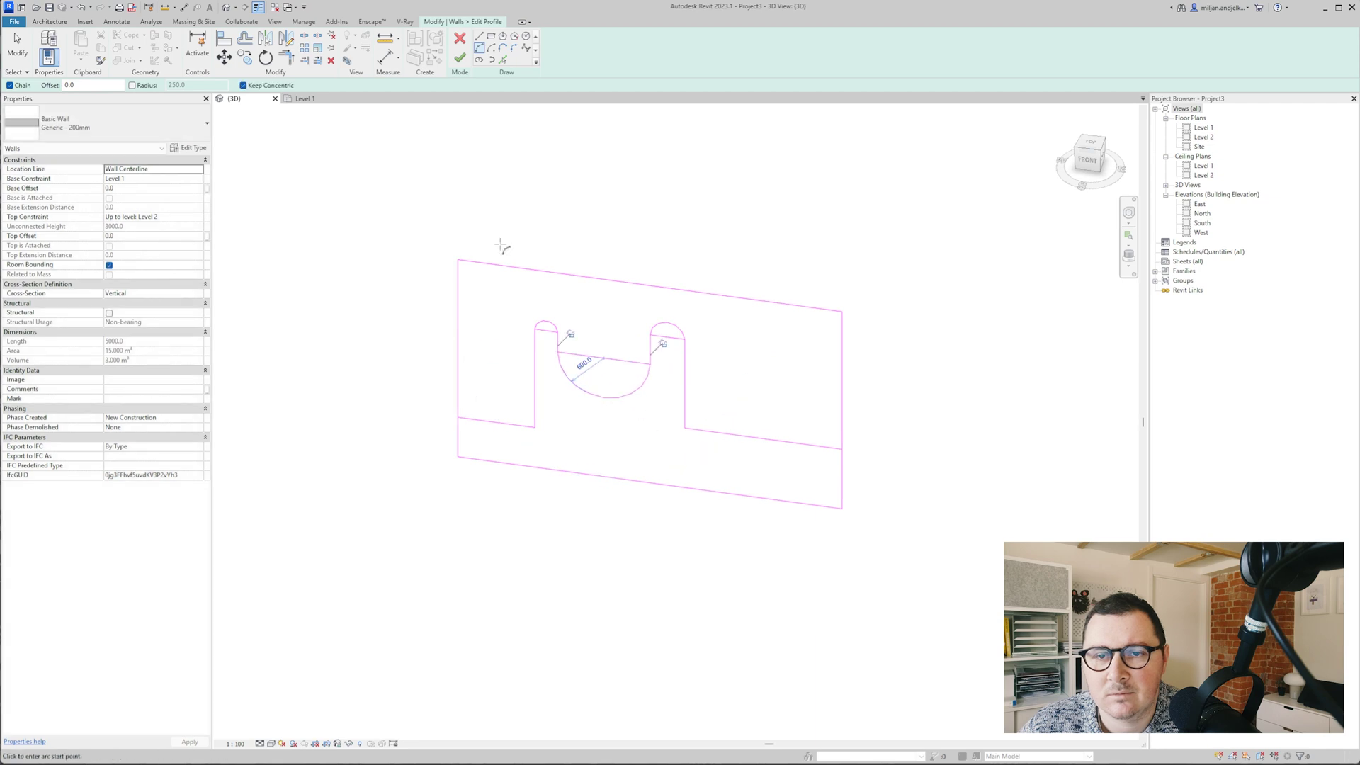
- Fillet the outer lower corners of the left and right notches with a 250 mm radius
click(514, 48)
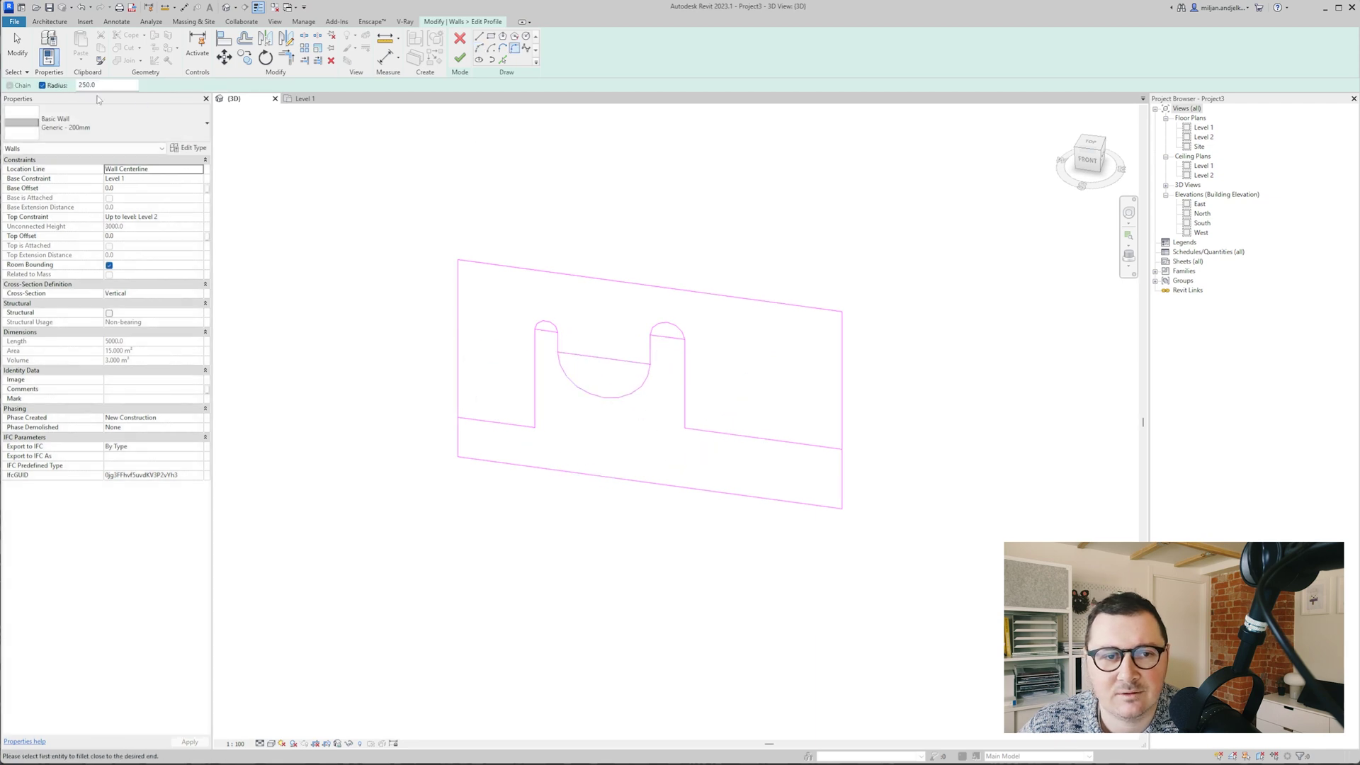
click(535, 397)
click(513, 425)
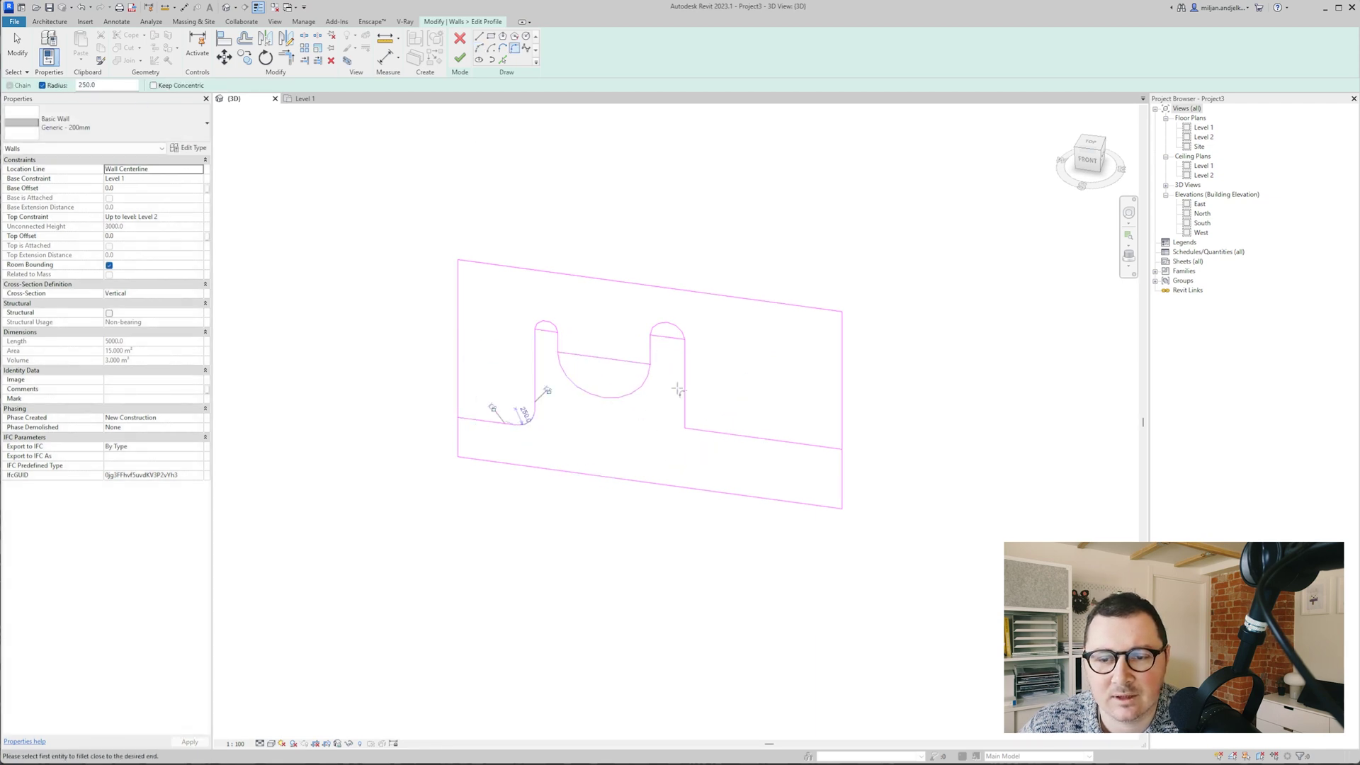
click(684, 390)
click(719, 433)
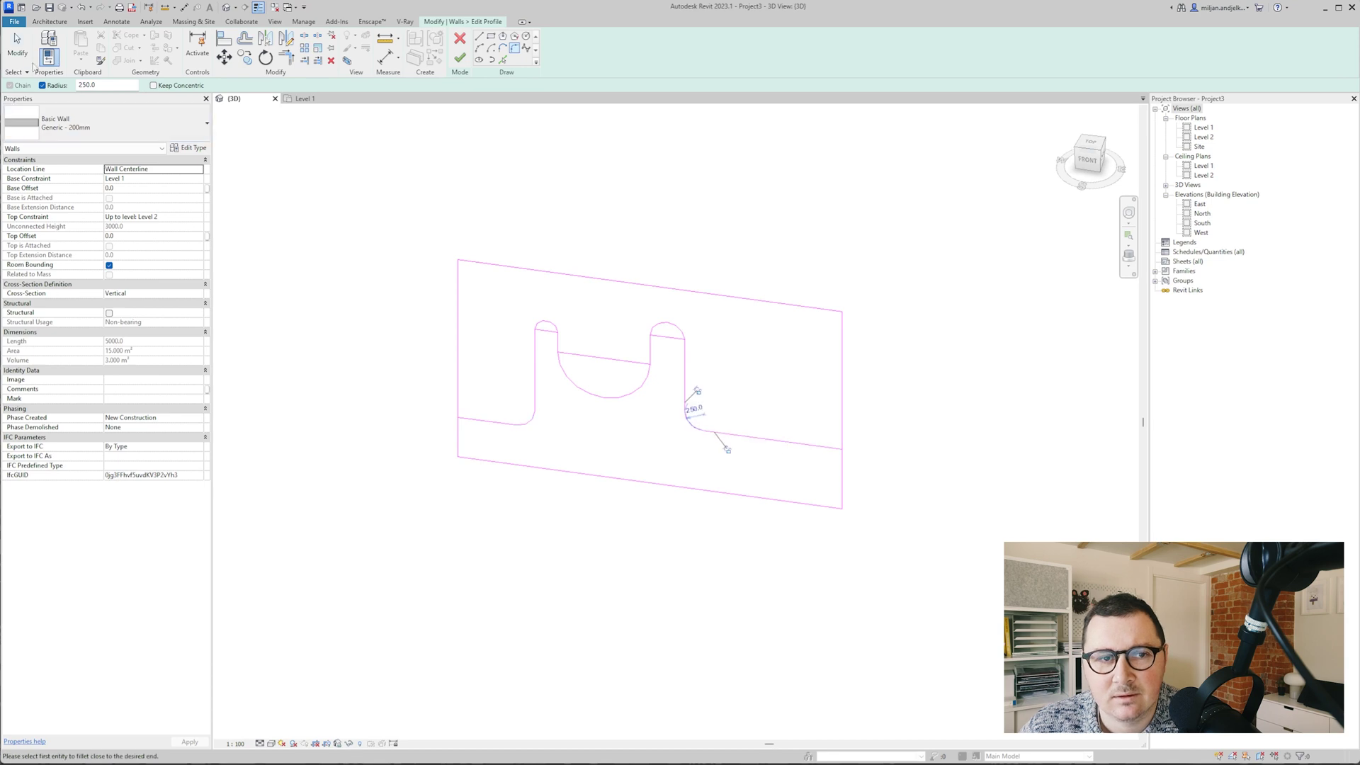
- Move the large middle arc straight down in the wall profile
click(27, 61)
click(587, 398)
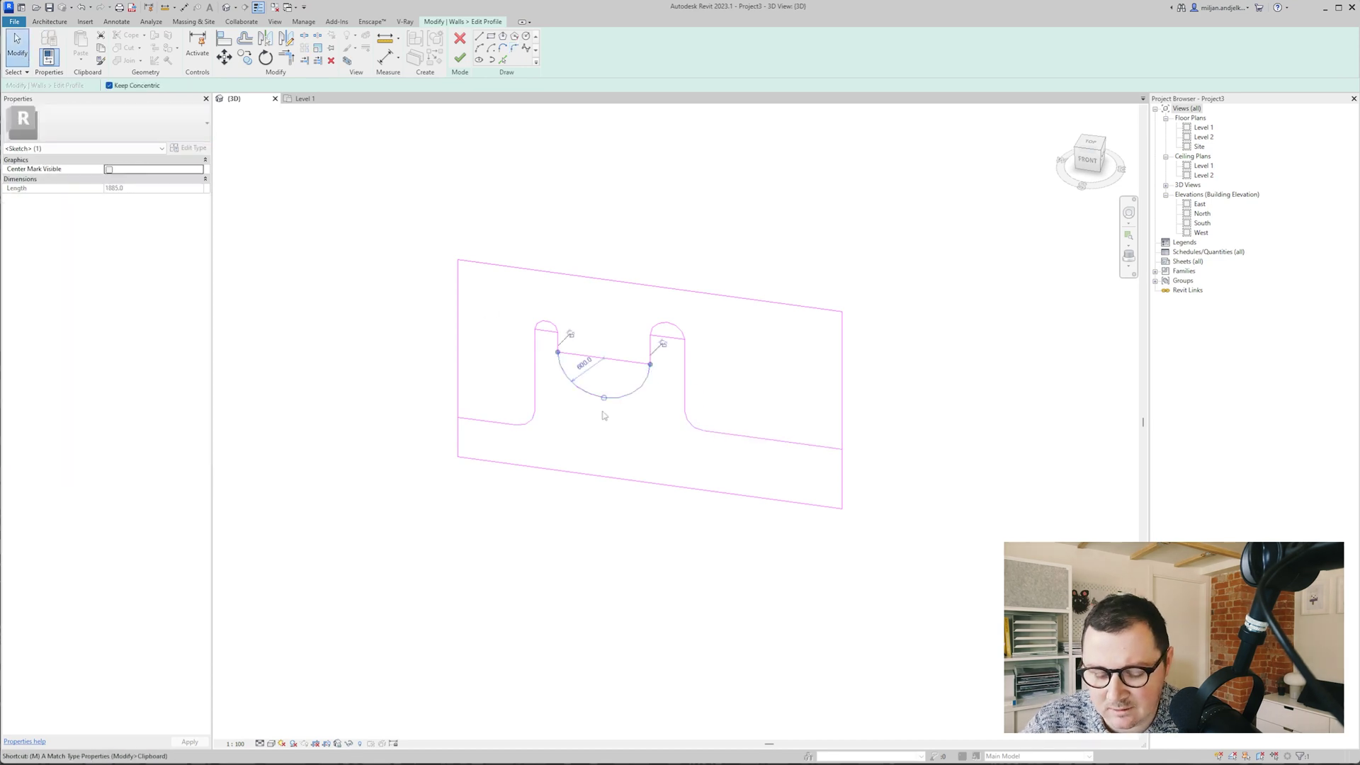
key(v)
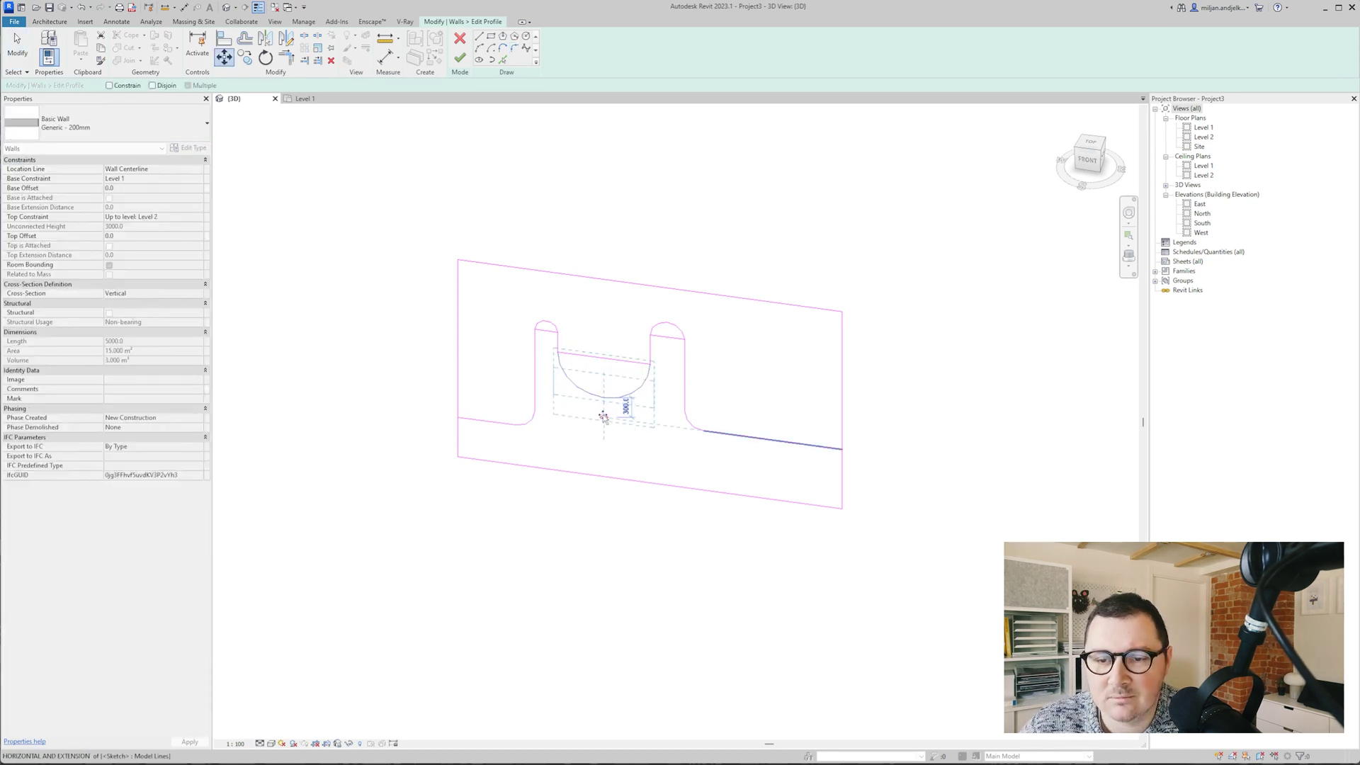
click(604, 418)
- Delete the straight line under the left notch's arc and move that arc down
click(546, 324)
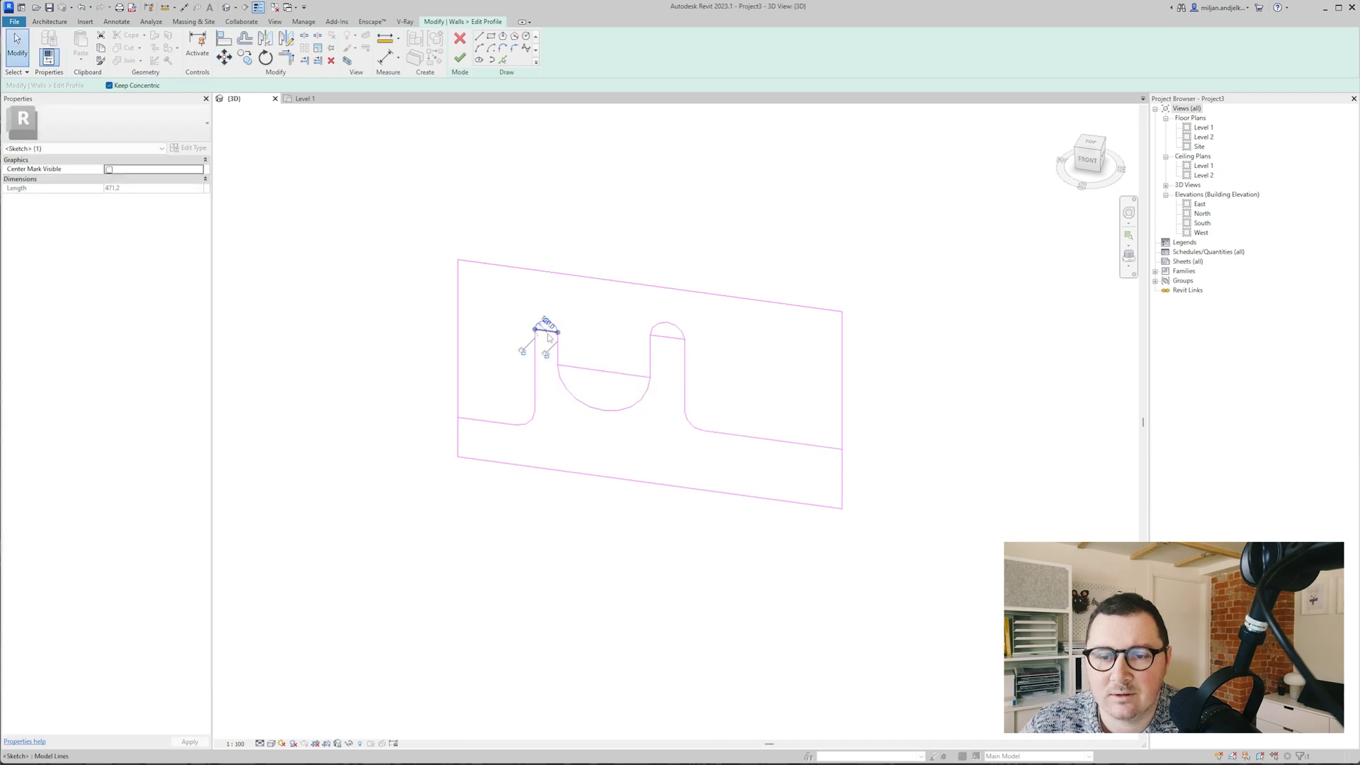
click(547, 331)
key(Delete)
click(545, 323)
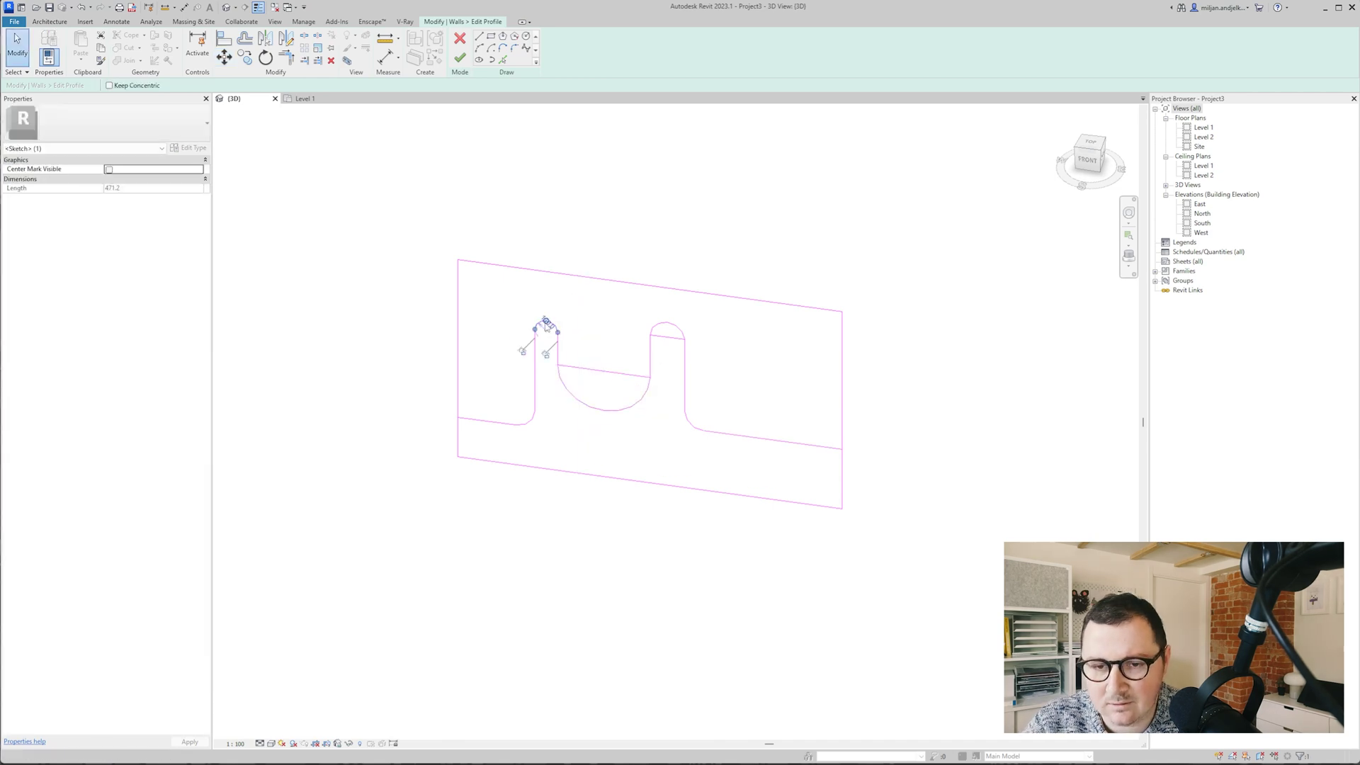
key(Escape)
click(546, 324)
key(m)
key(v)
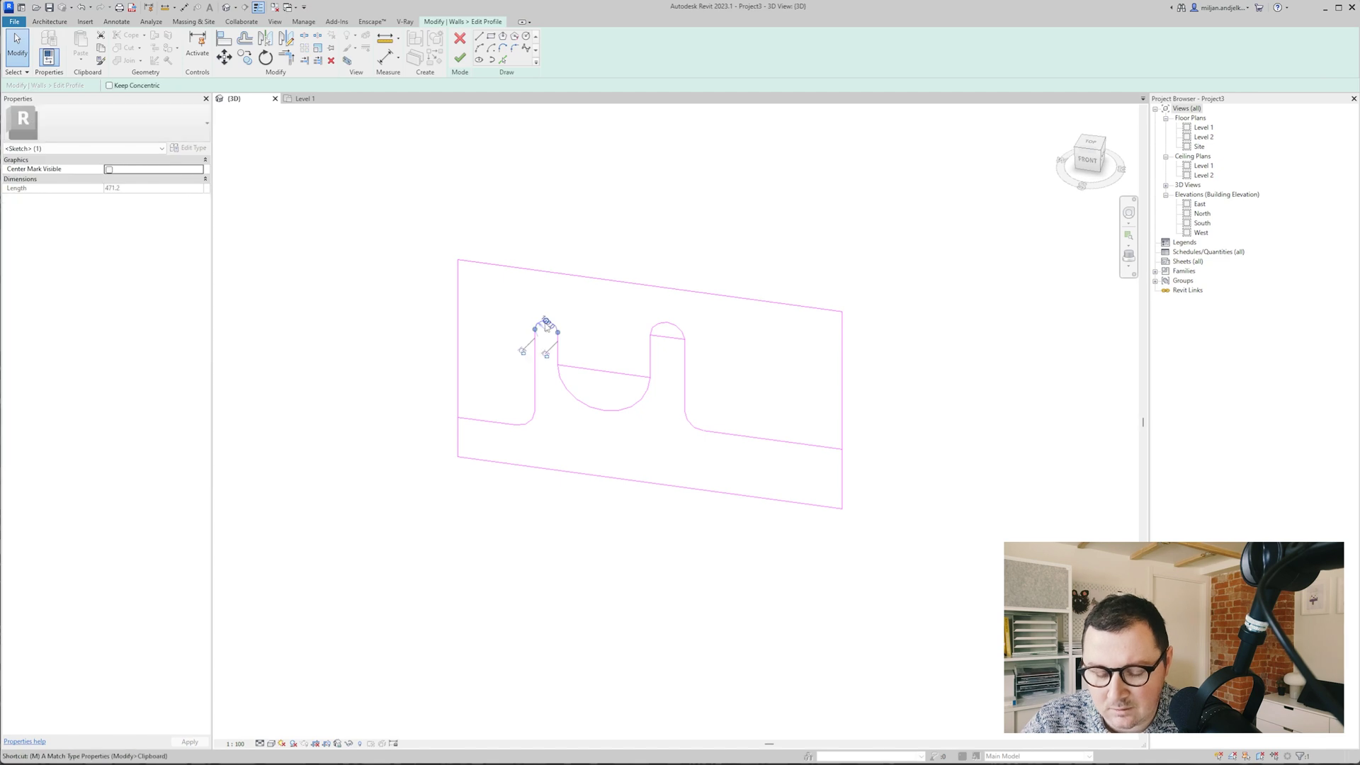
click(545, 320)
click(543, 339)
- Delete the straight lines across the middle and right arcs and the wall's original bottom edge
click(593, 369)
key(Delete)
click(670, 338)
key(Delete)
mouse_move(581, 425)
shift+middle_down()
mouse_move(646, 407)
mouse_move(578, 427)
shift+middle_up()
click(777, 496)
key(Delete)
- Trim both wall sides to the lower profile lines and finish the profile edit
scroll(561, 468, up, 1)
key(t)
key(r)
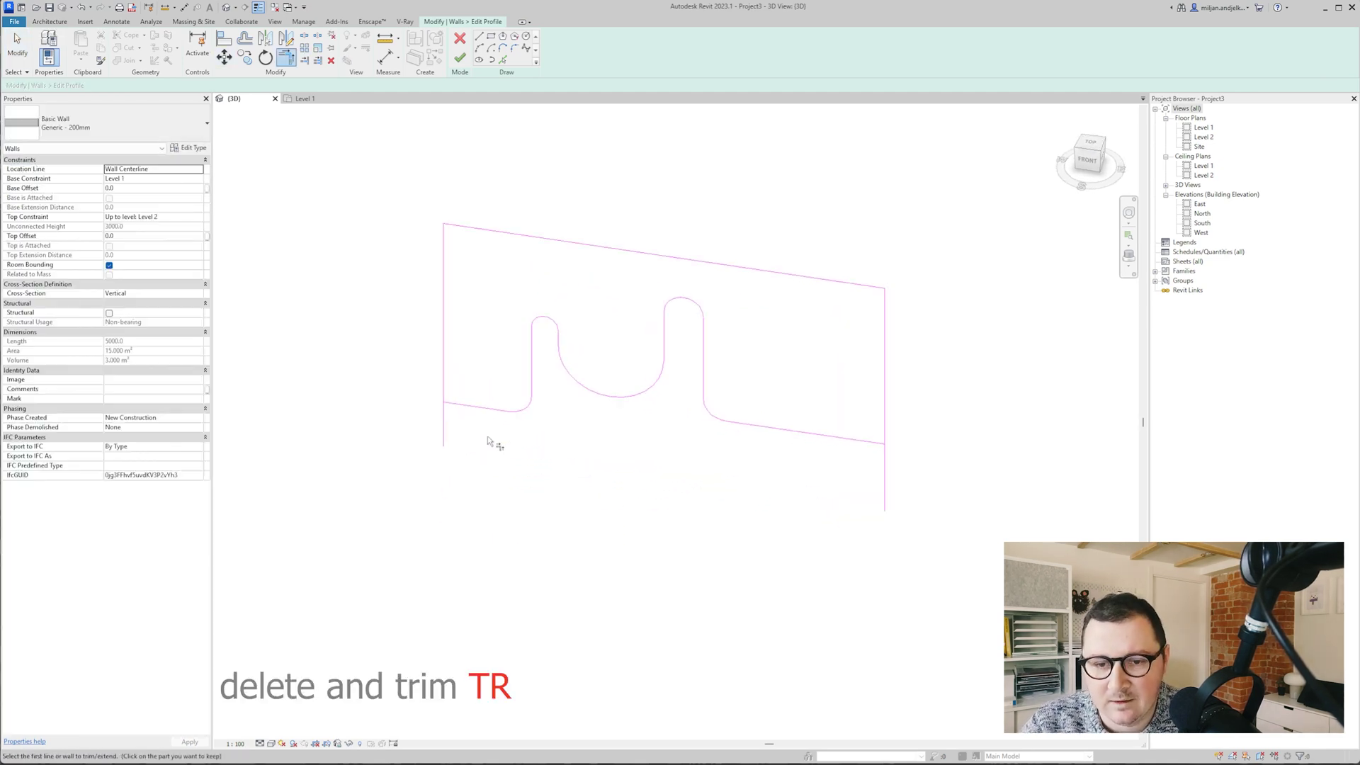
click(444, 390)
click(473, 406)
click(884, 424)
click(853, 439)
shift+middle_drag(571, 535, 609, 524)
click(460, 58)
scroll(460, 340, down, 1)
mouse_move(439, 425)
shift+middle_down()
mouse_move(485, 418)
mouse_move(479, 391)
shift+middle_up()
key(Escape)
mouse_move(596, 446)
middle_down()
mouse_move(609, 470)
mouse_move(602, 455)
middle_up()
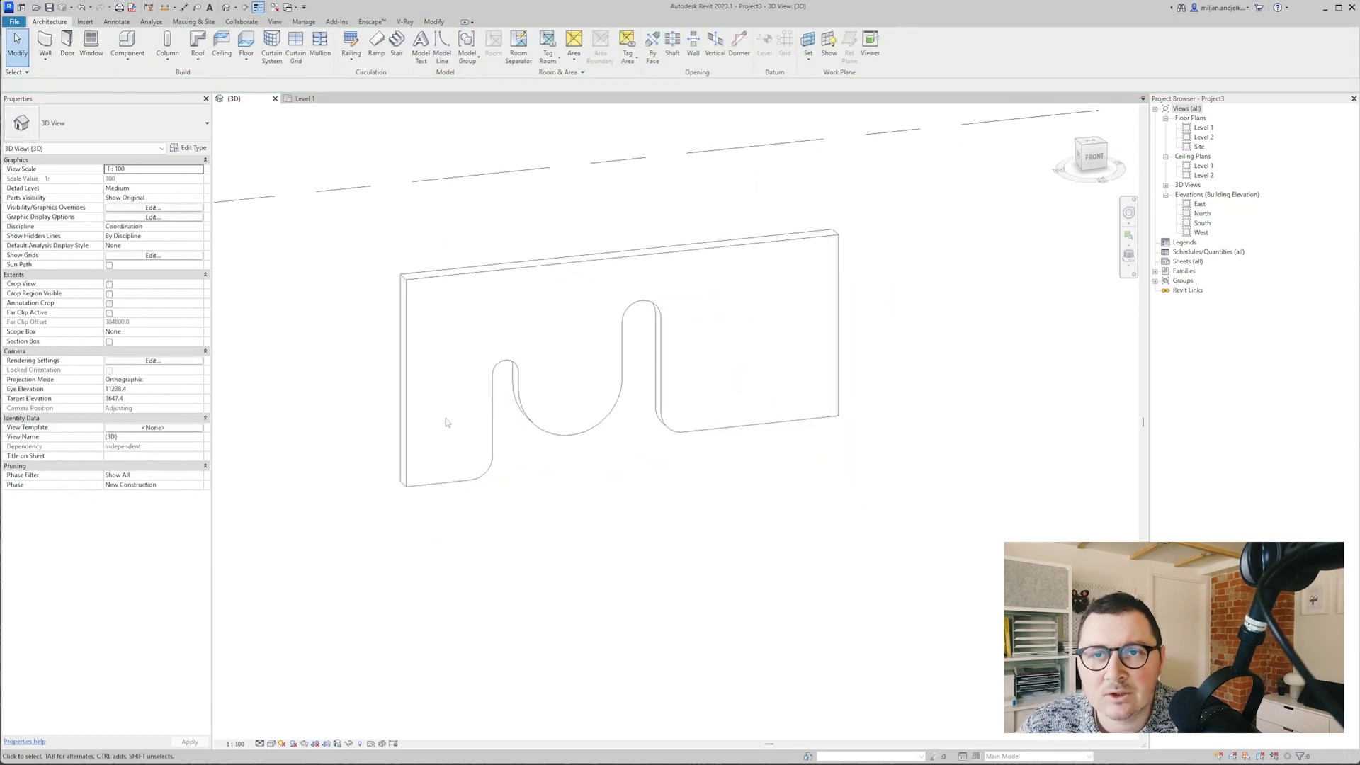
shift+middle_drag(446, 423, 708, 664)
- Check the bathroom reference photo, and start an in-place component in the Walls category
key(alt+Tab)
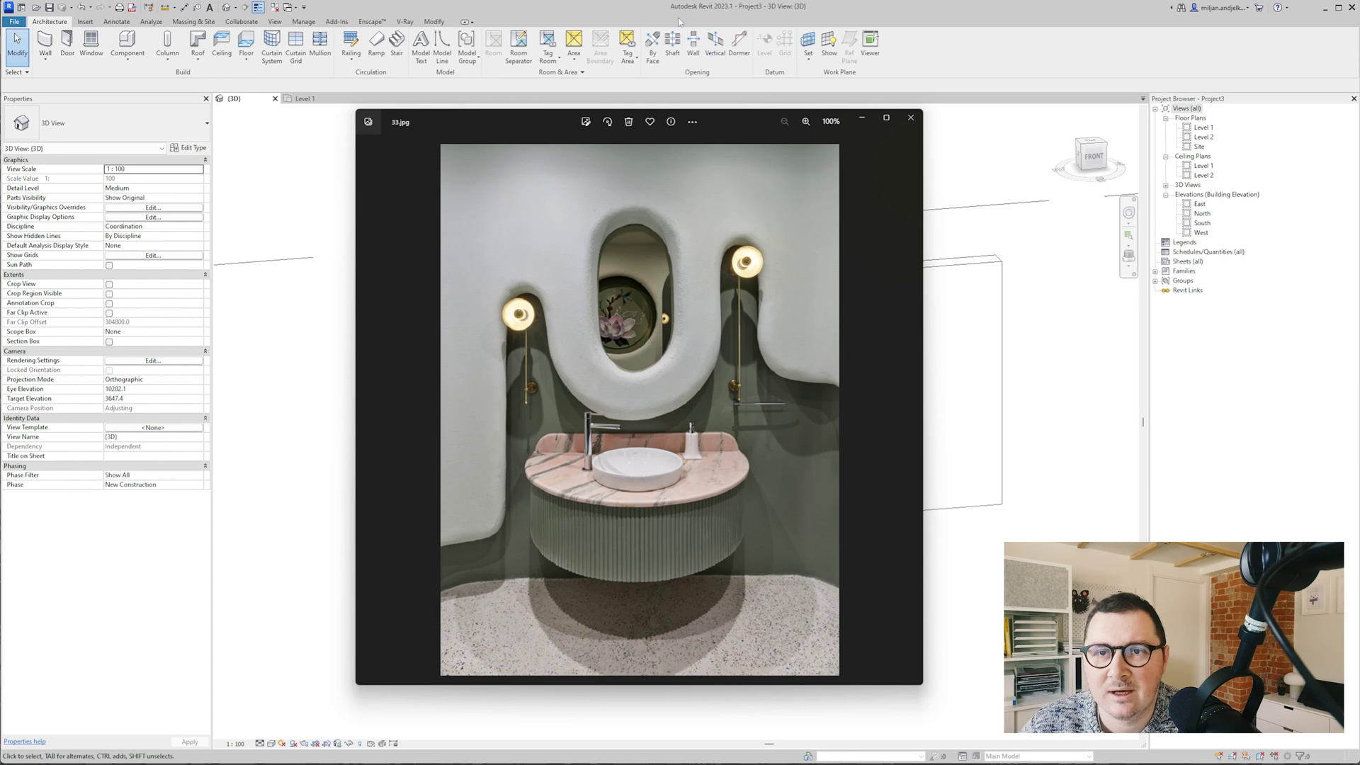
key(alt+Tab)
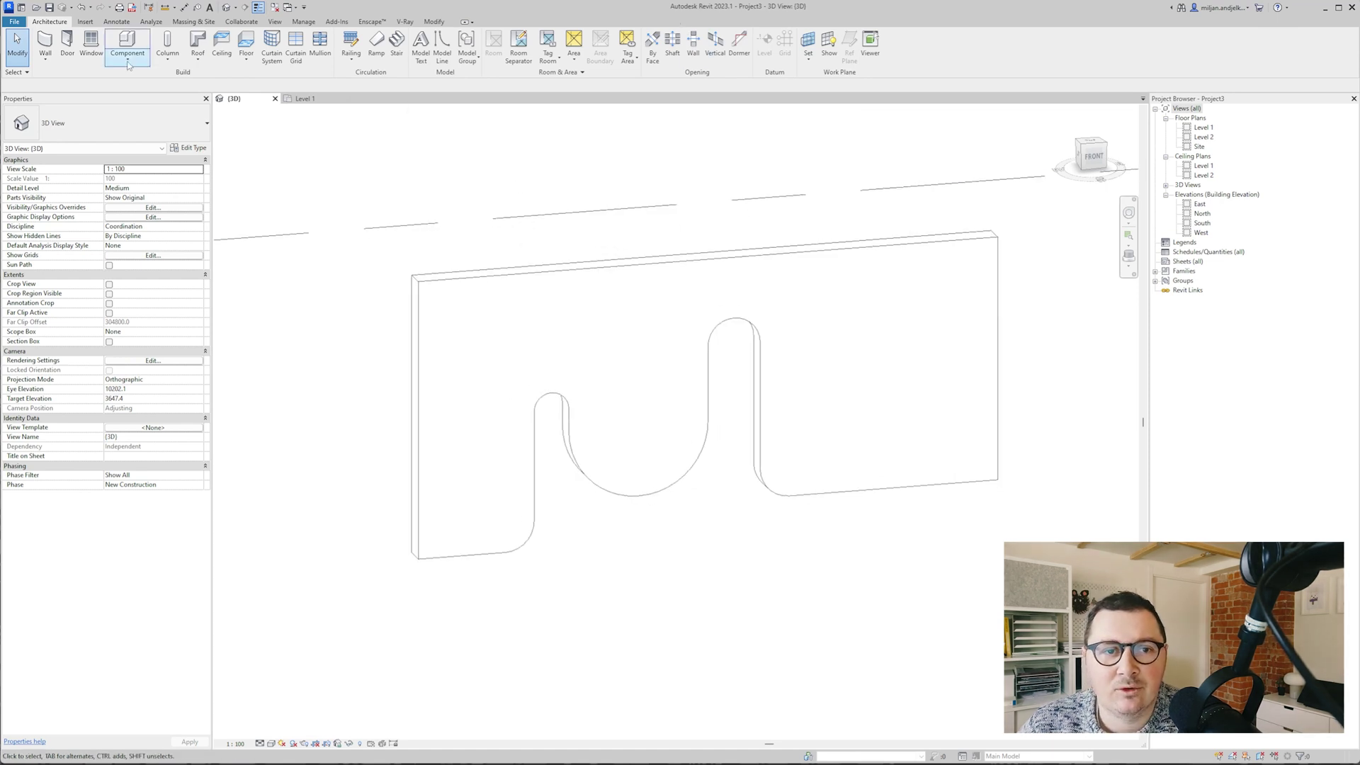
click(128, 65)
click(139, 102)
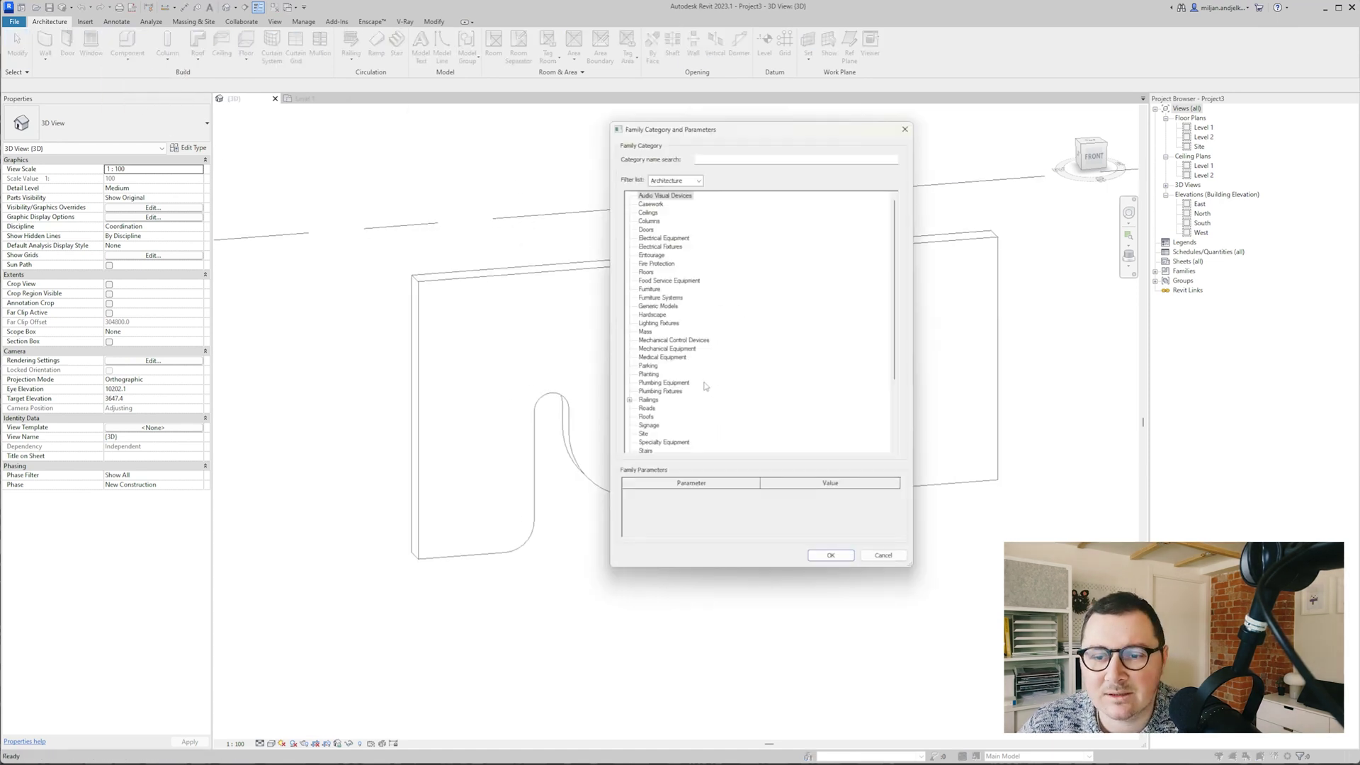
scroll(706, 386, down, 4)
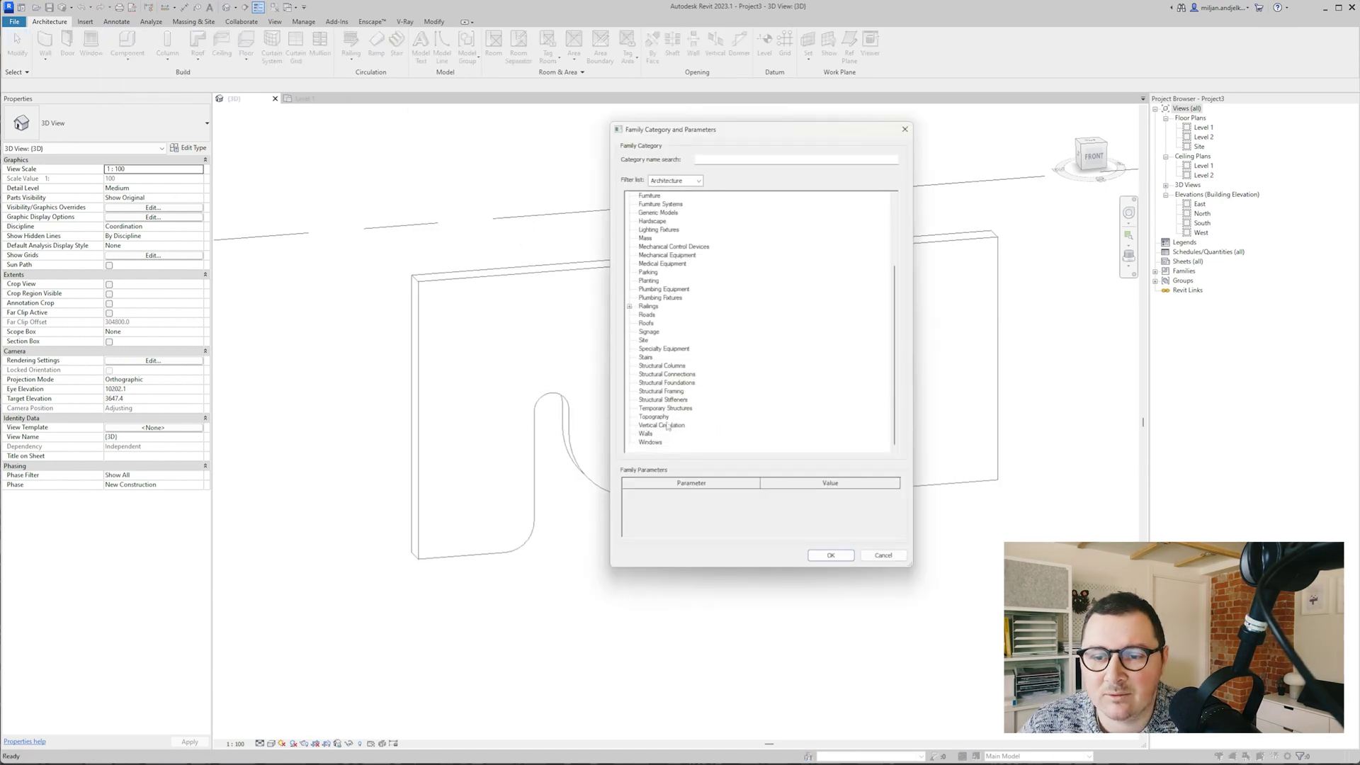
click(830, 555)
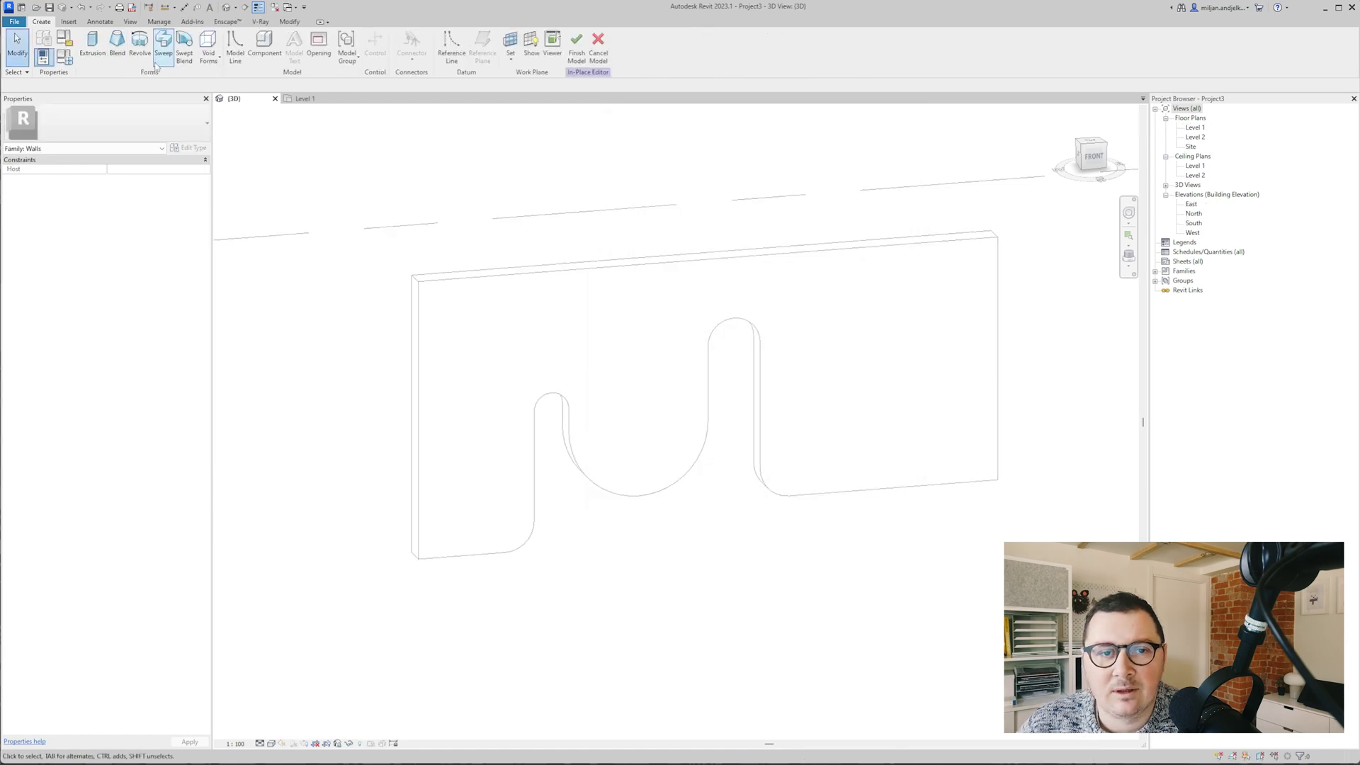
- Start a sweep with a sketched path and set its work plane to the wall's front face
click(163, 46)
click(422, 41)
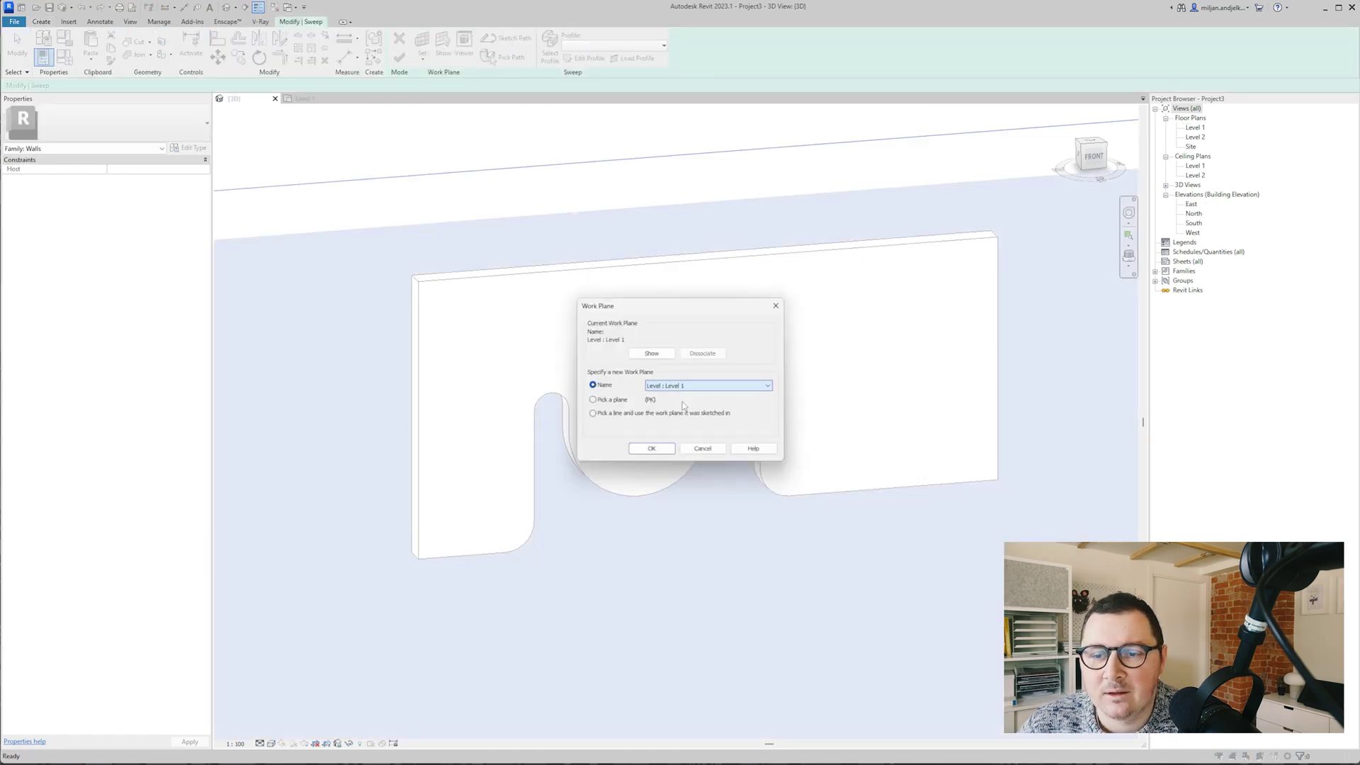
click(652, 448)
click(490, 41)
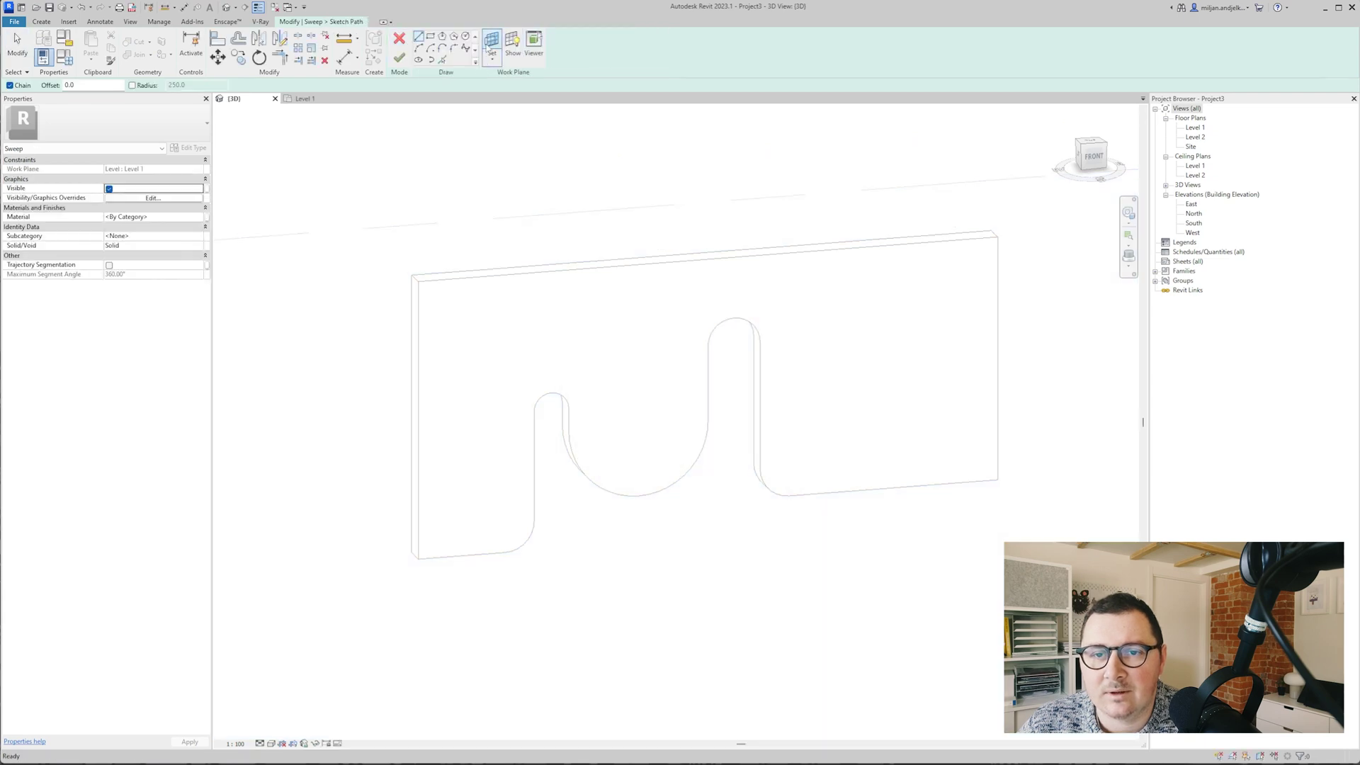
click(490, 43)
click(650, 449)
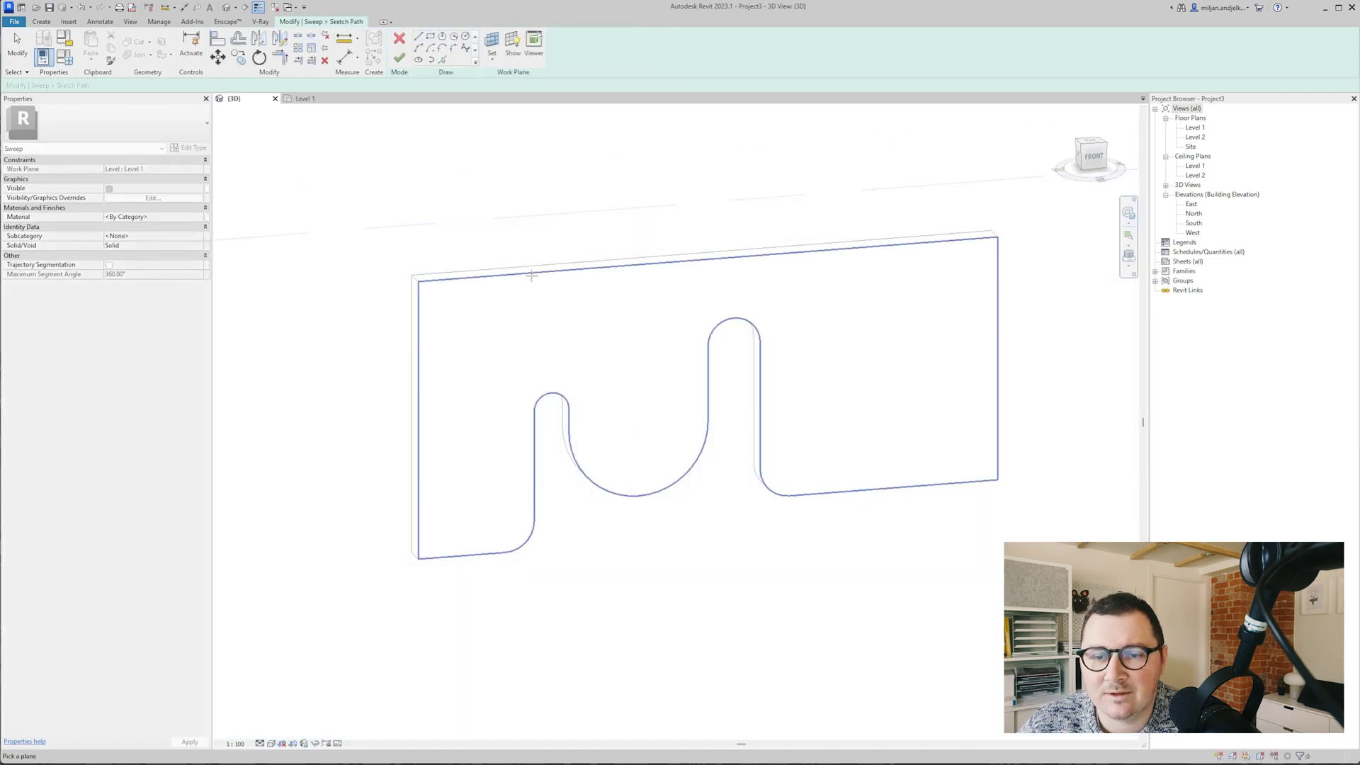
click(446, 386)
- Pick every front-face edge along the wall's wavy lower profile, from one wall end to the other, as the sweep path
click(442, 60)
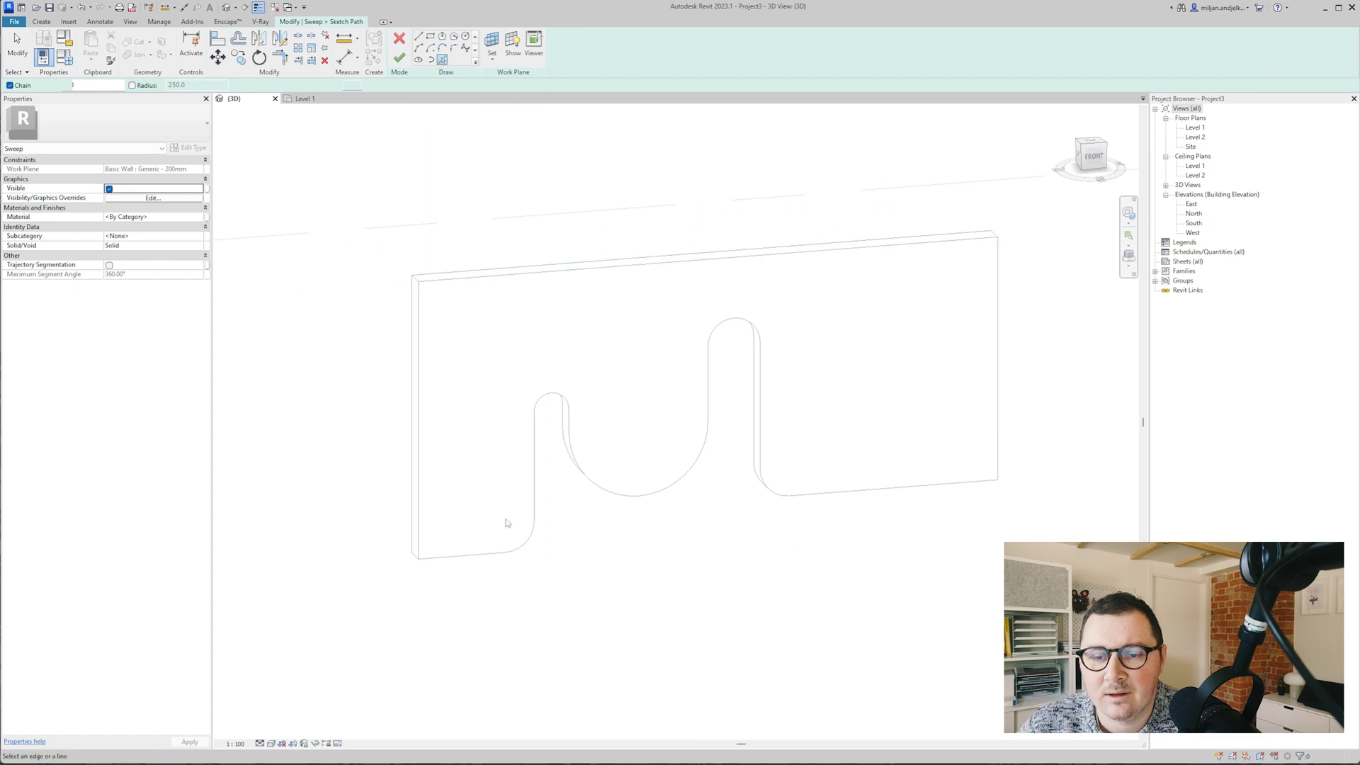
click(534, 478)
click(525, 541)
click(473, 555)
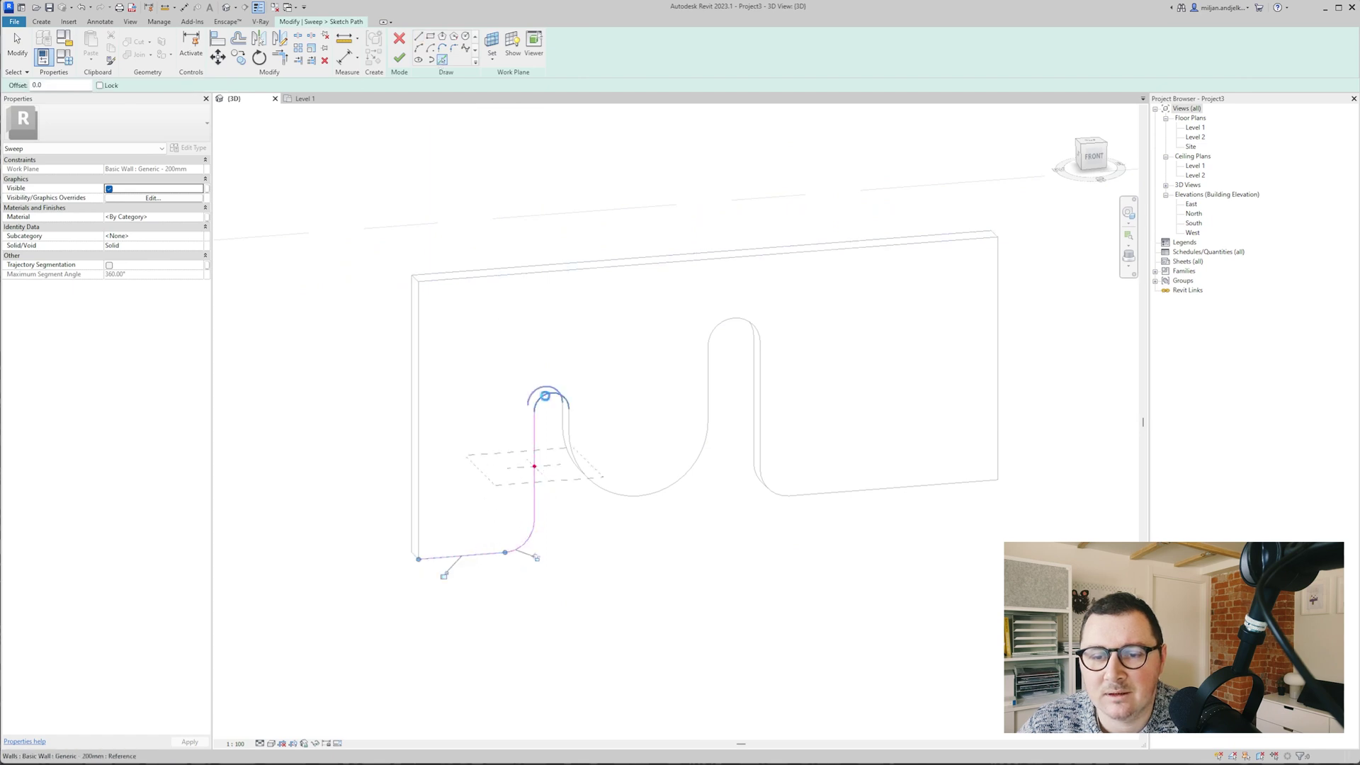
click(544, 396)
click(568, 423)
click(634, 495)
click(708, 390)
click(734, 319)
click(759, 397)
click(768, 488)
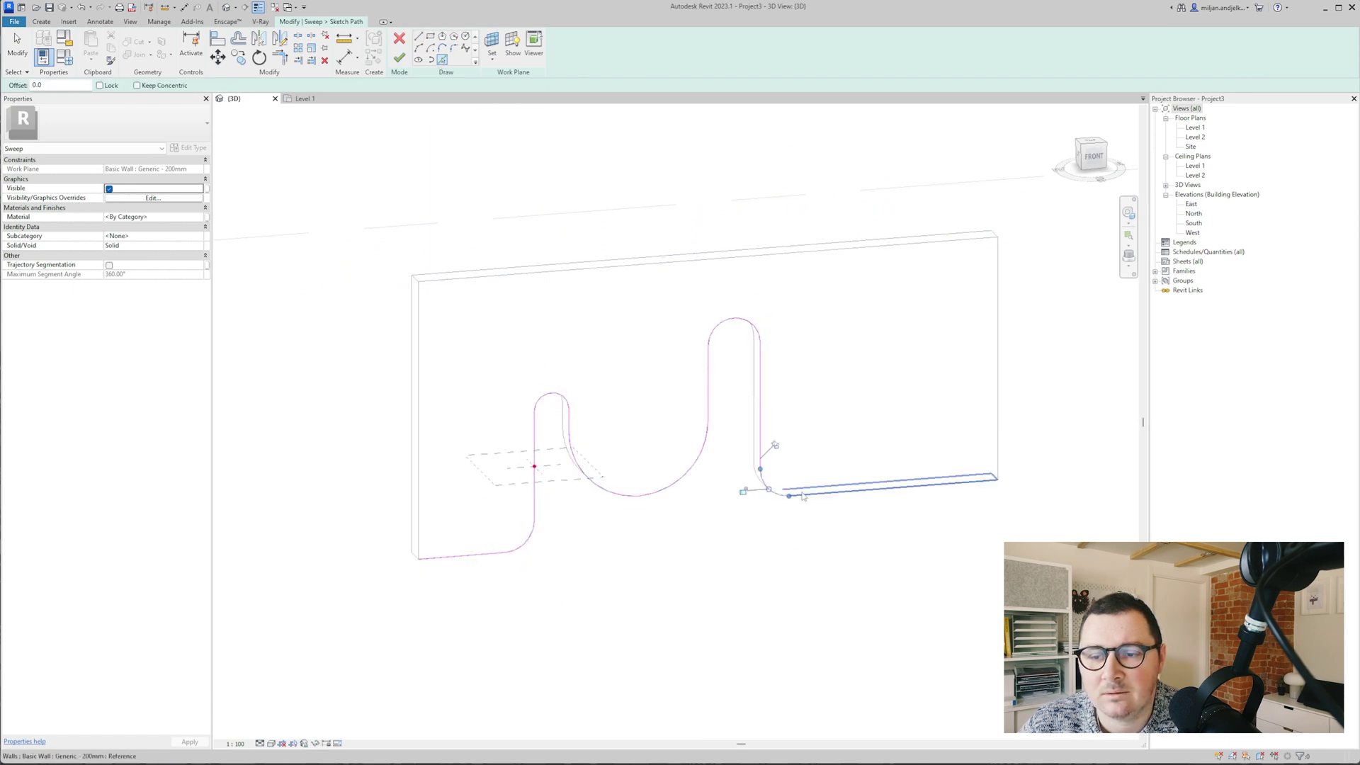
click(802, 496)
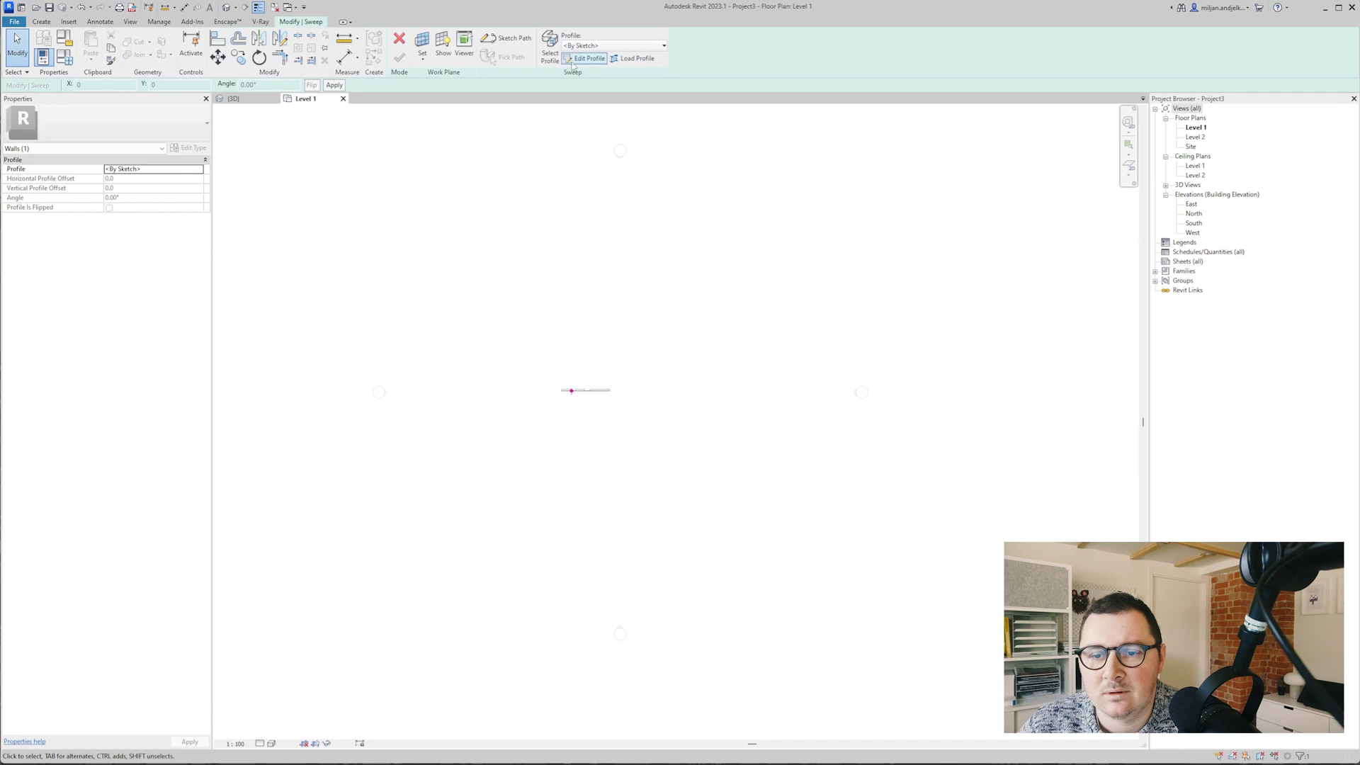
- In the sweep profile on the Level 1 plan, draw a semicircular arc of 100 mm radius across the wall's thickness
scroll(575, 354, up, 4)
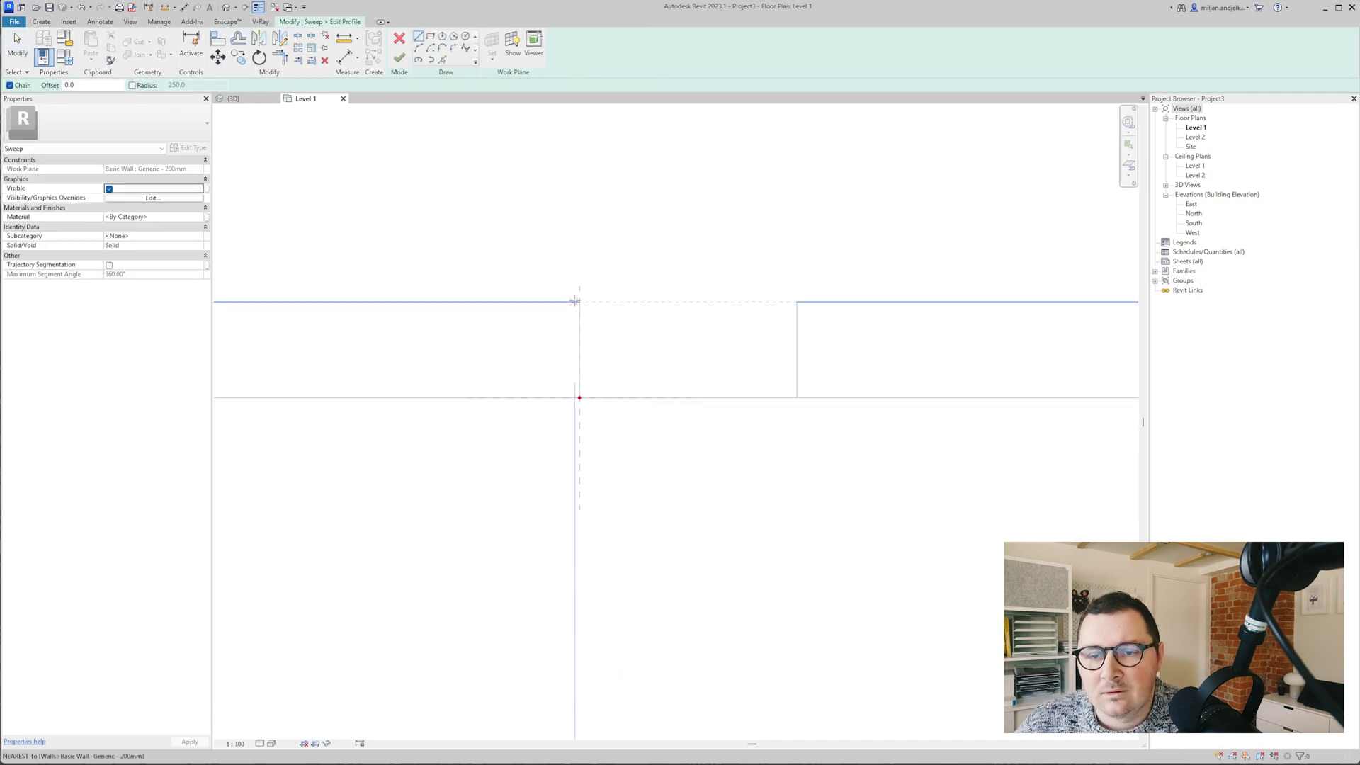
click(575, 302)
click(419, 48)
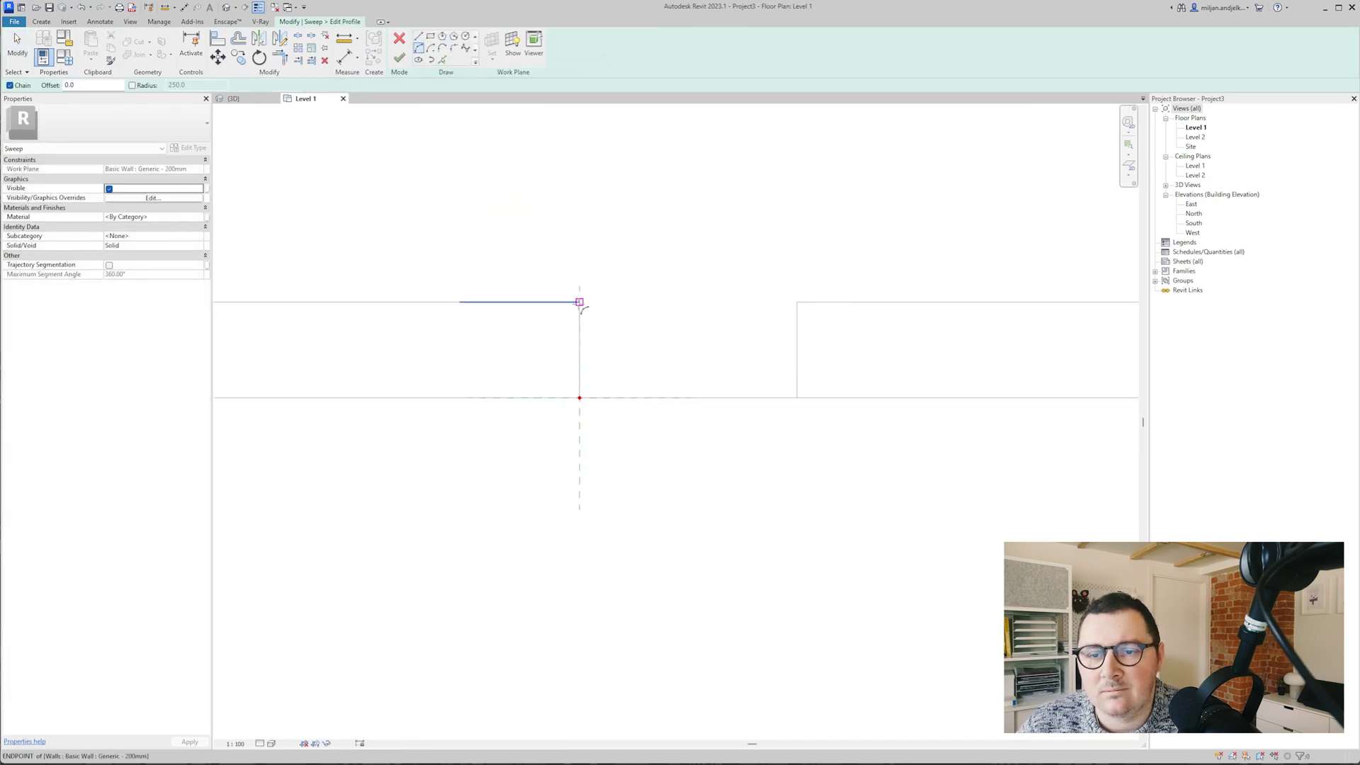
click(579, 302)
click(580, 397)
click(626, 350)
- Move the arc back until its outermost point meets the path plane, and close the sweep profile with straight lines
click(17, 46)
click(626, 349)
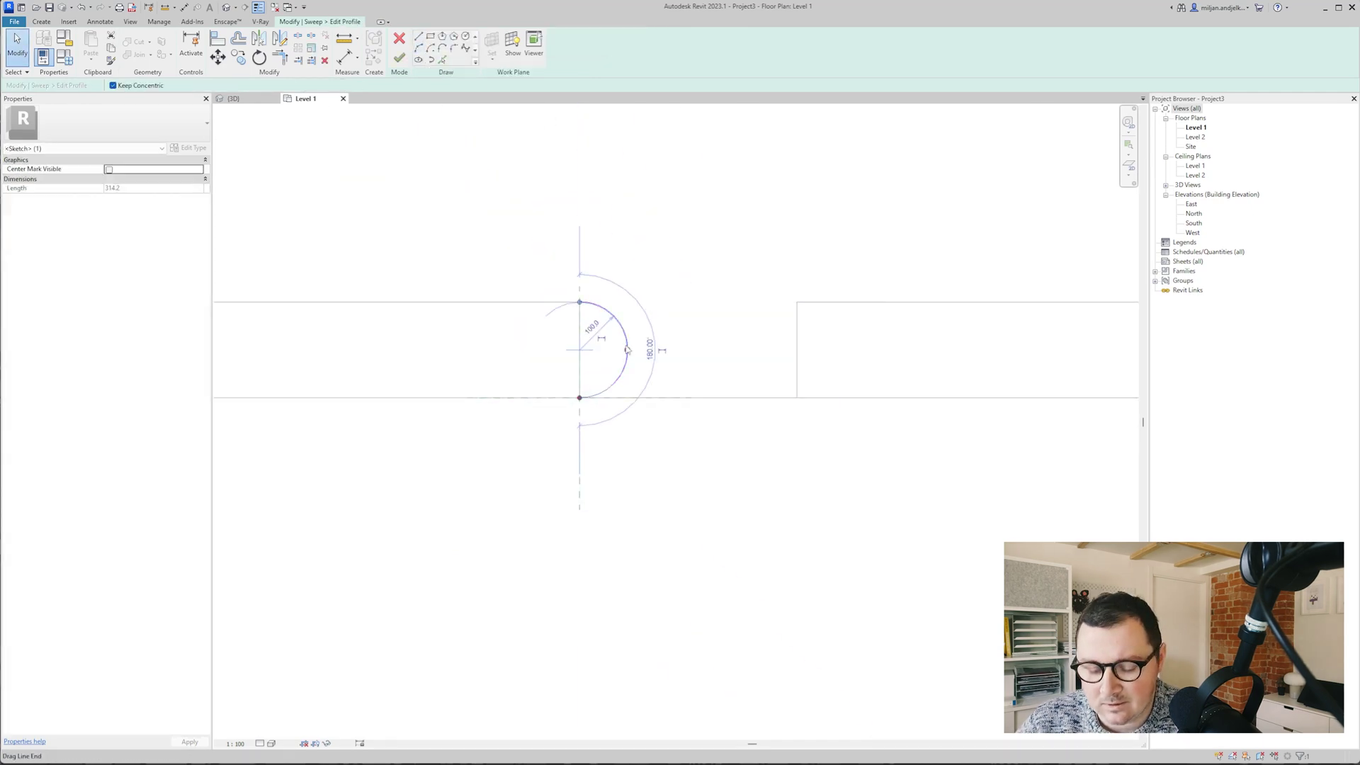
key(m)
key(v)
click(627, 350)
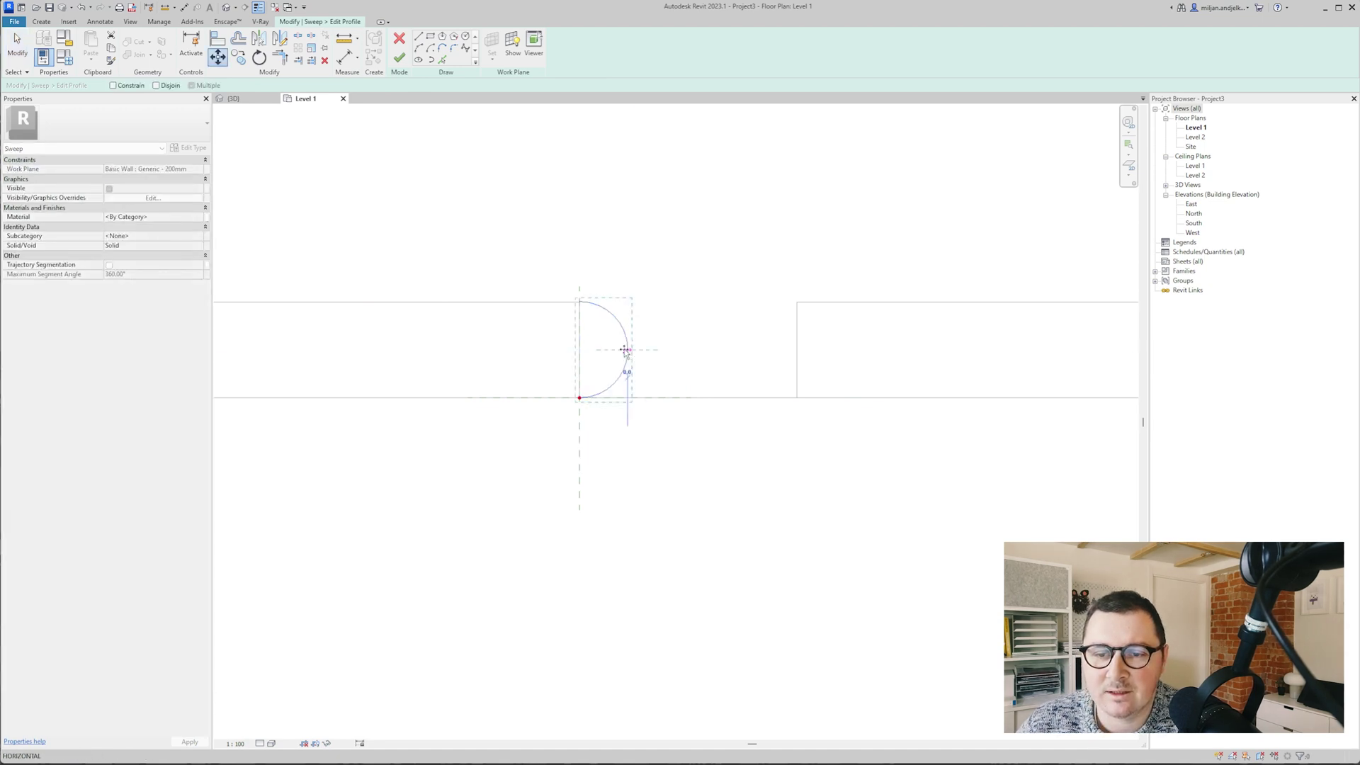
click(579, 349)
click(418, 35)
click(531, 302)
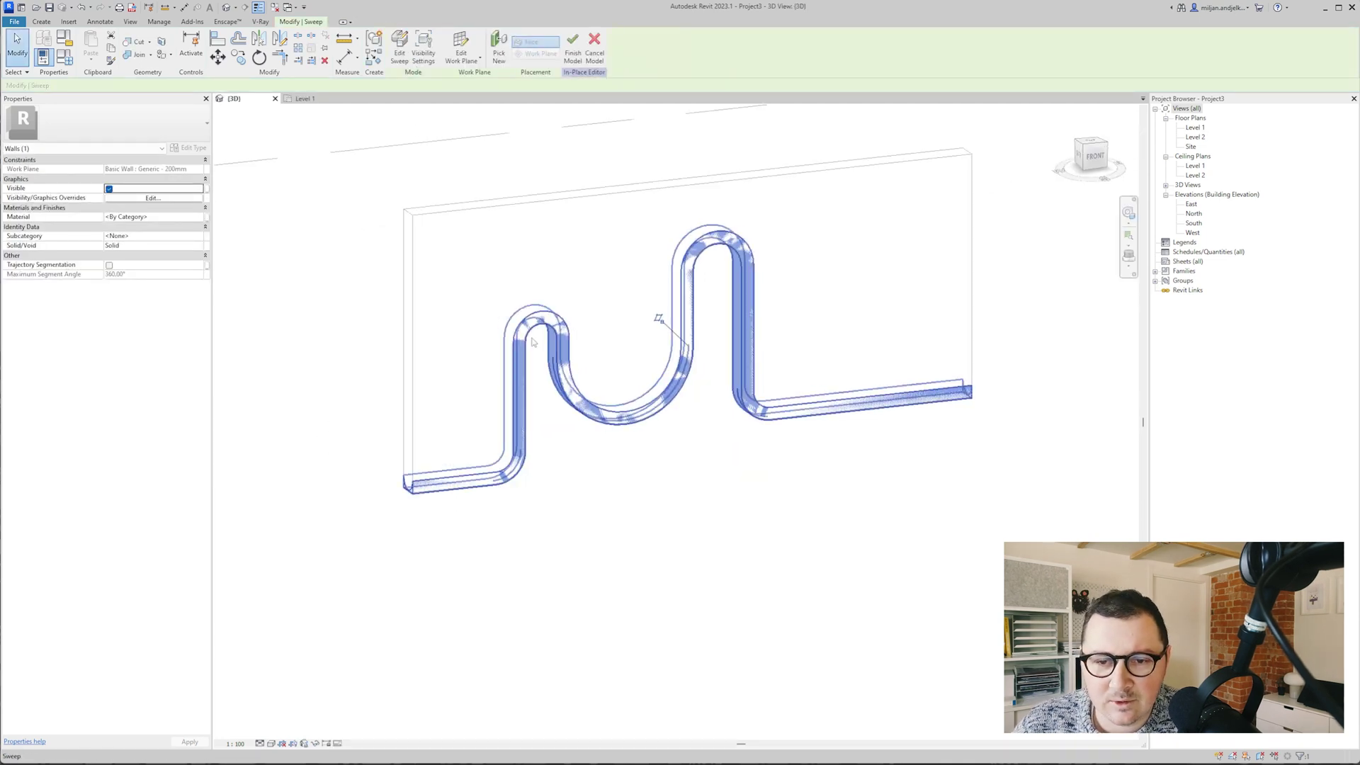
- Change the sweep to a void, cut the wall with it and finish the in-place model
click(204, 247)
click(145, 266)
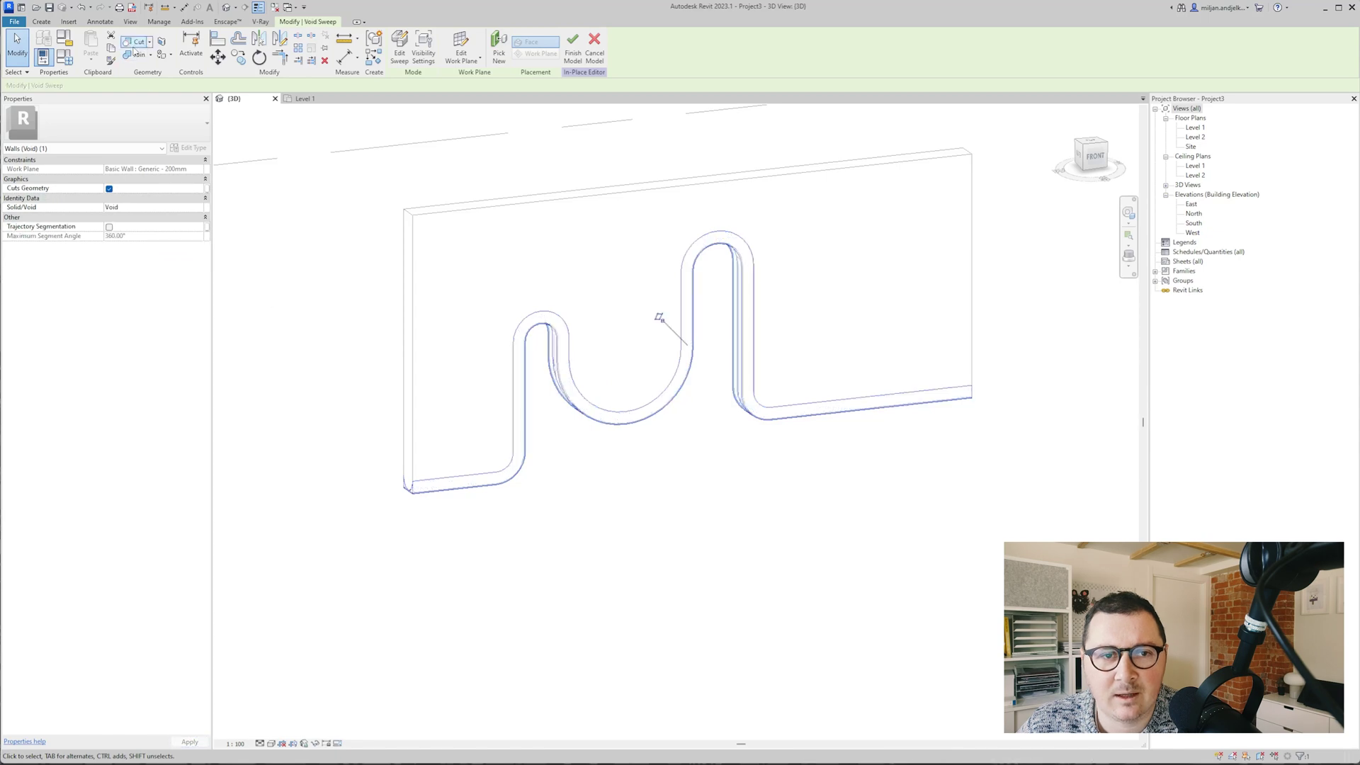
click(134, 44)
click(492, 361)
click(511, 473)
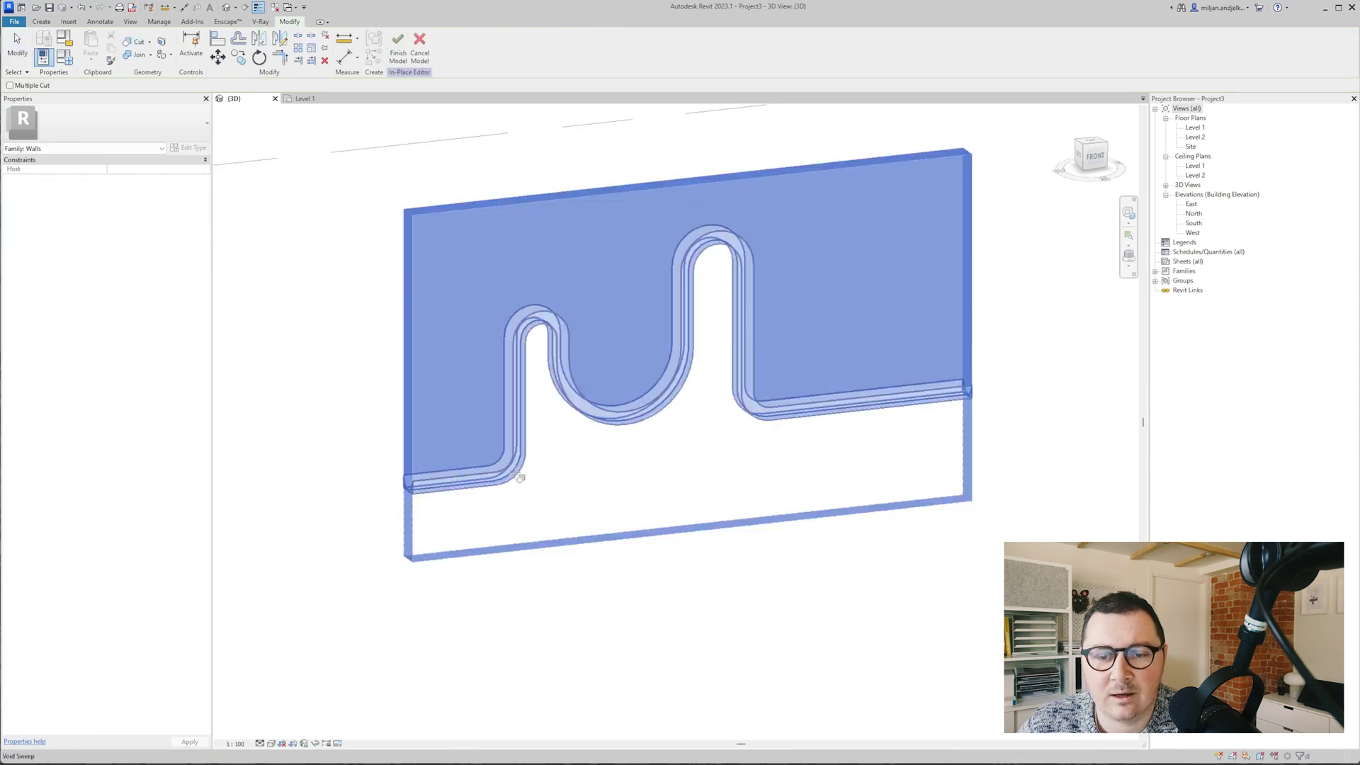
click(398, 48)
shift+middle_drag(510, 425, 249, 561)
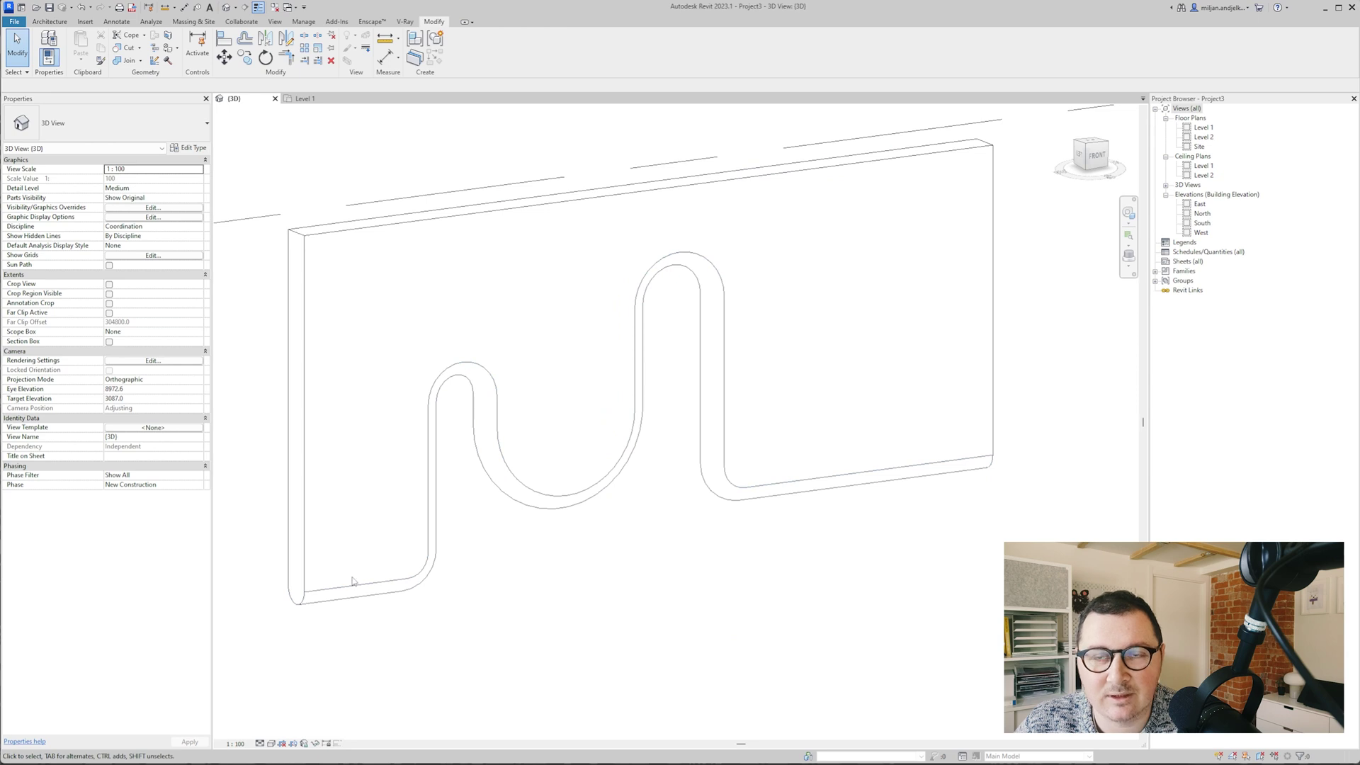
scroll(352, 581, up, 1)
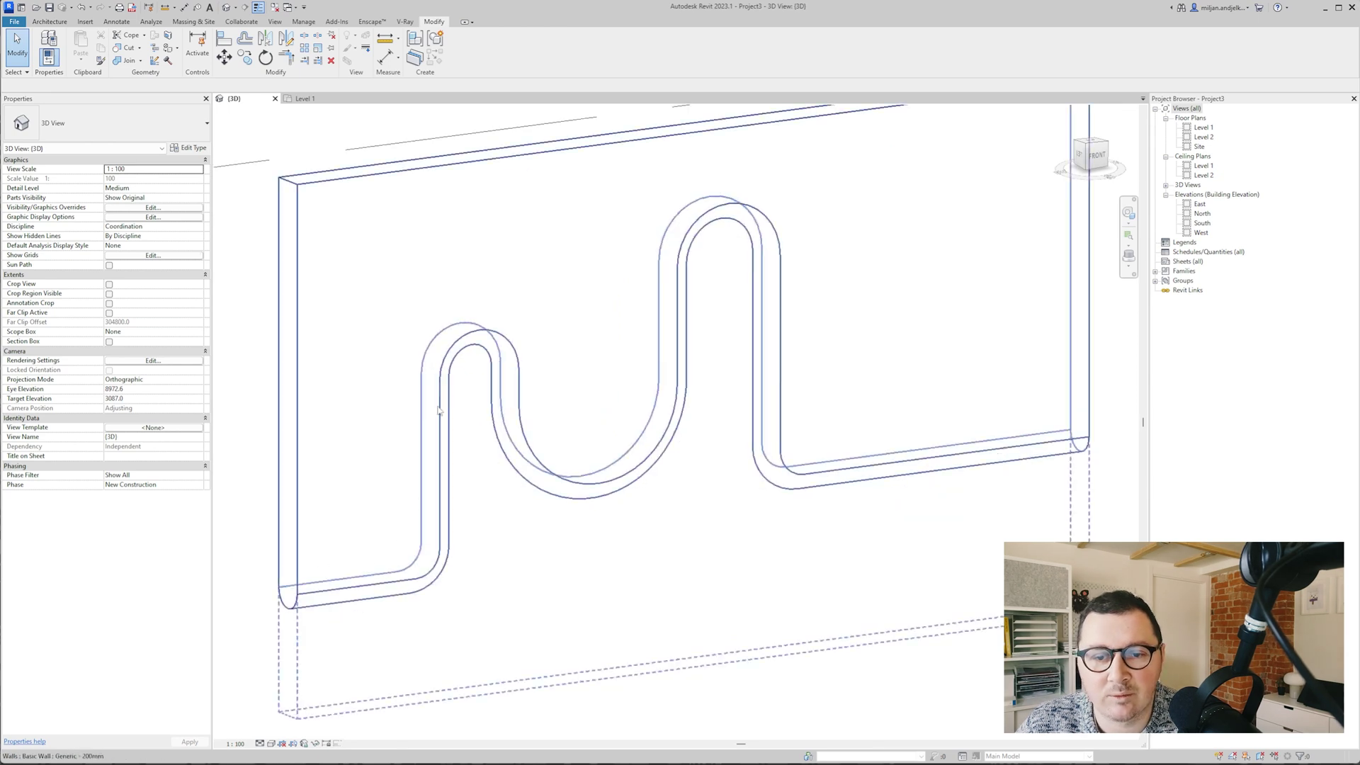
scroll(608, 546, down, 1)
middle_drag(553, 370, 573, 391)
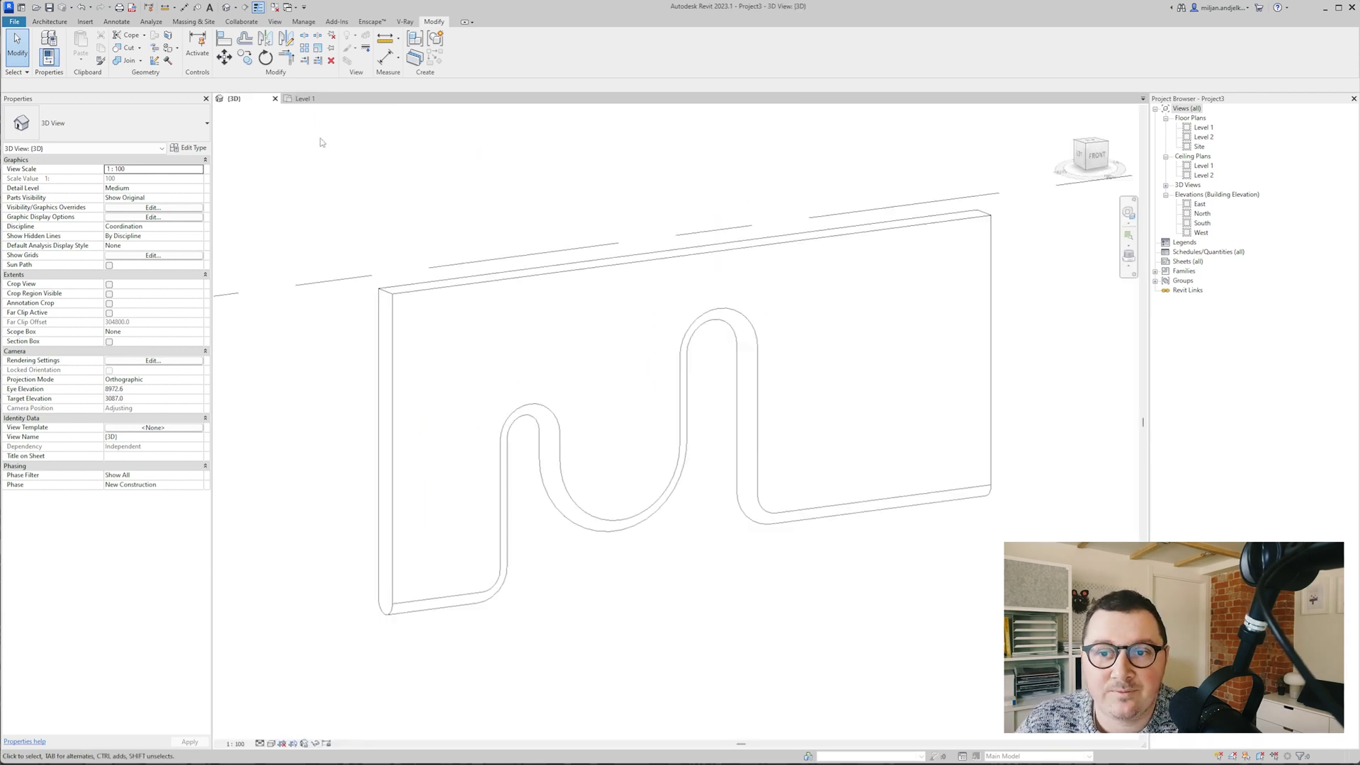
- On the Level 1 plan, place a horizontal reference plane extending from the wall's front face and name it 01
click(306, 99)
scroll(623, 427, down, 3)
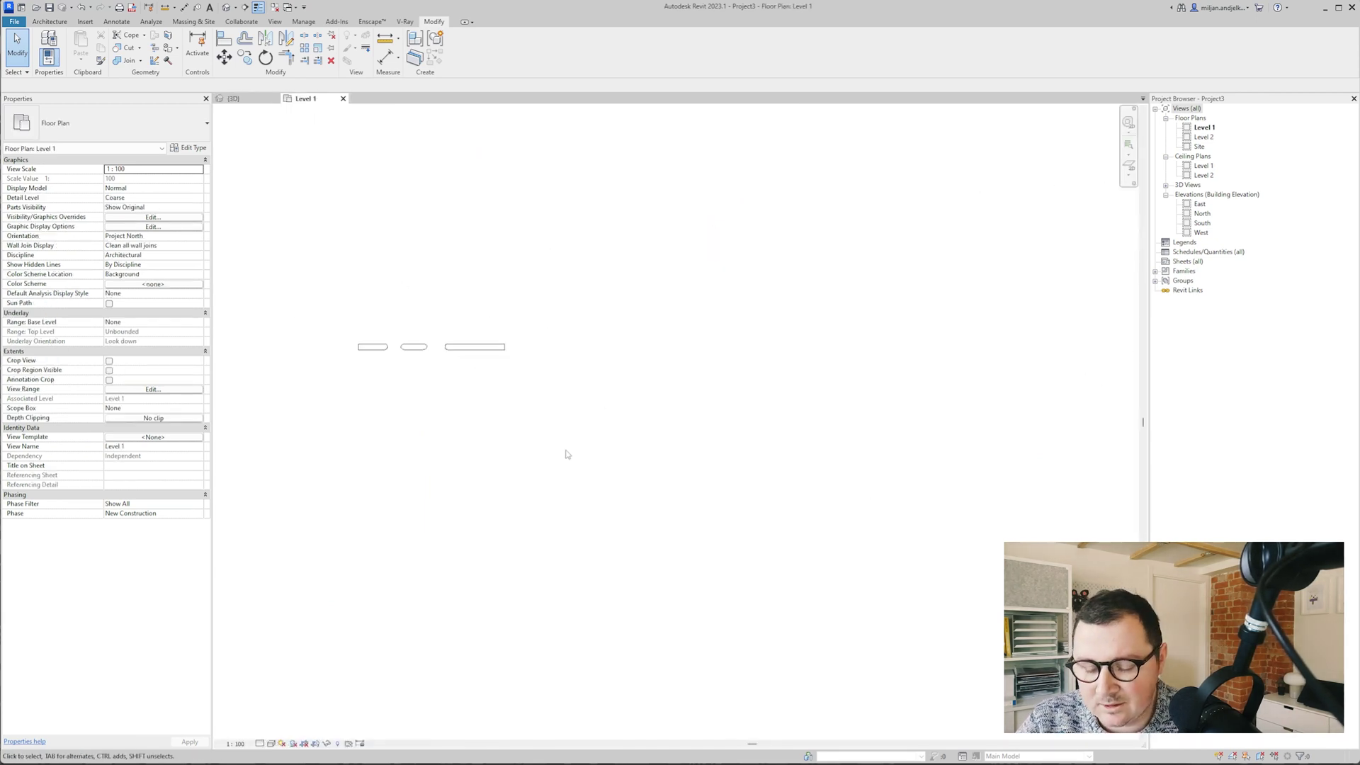
key(r)
key(p)
click(495, 348)
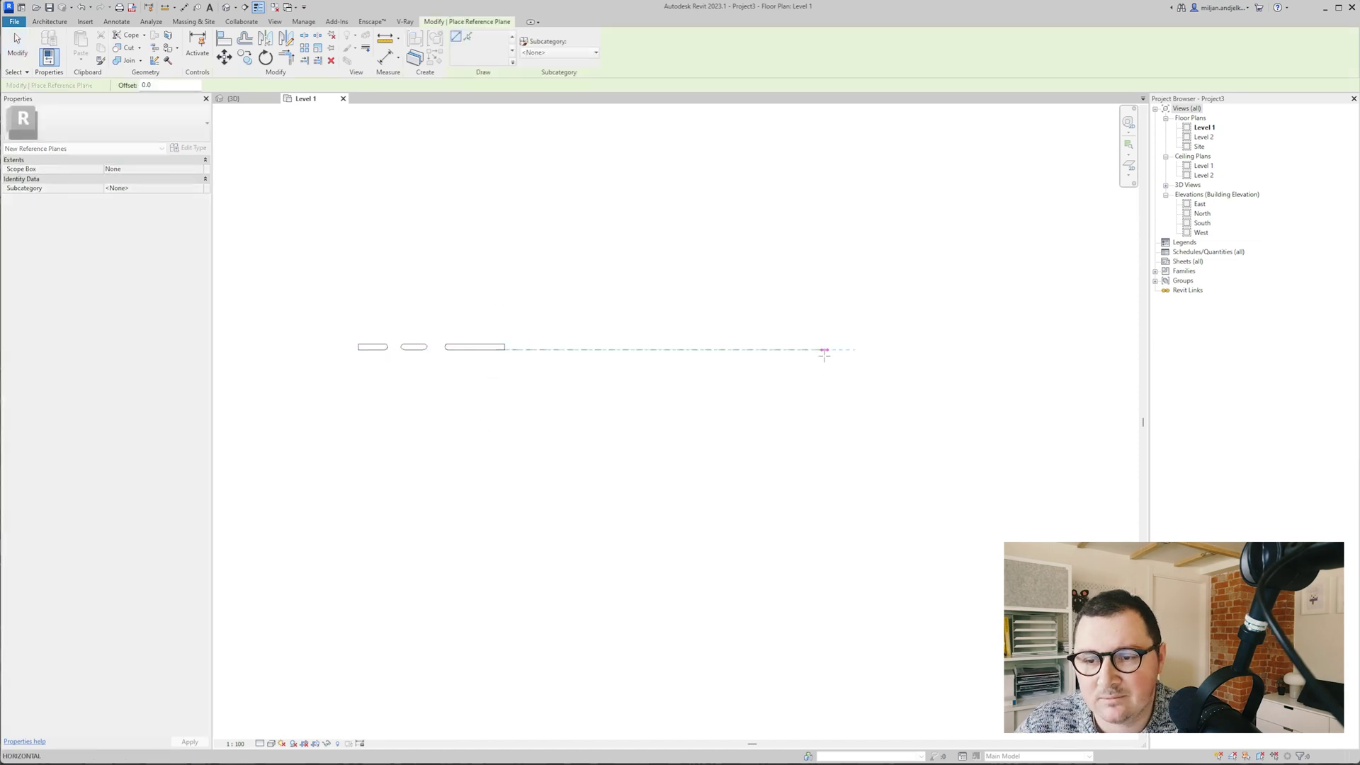
text(01)
key(Return)
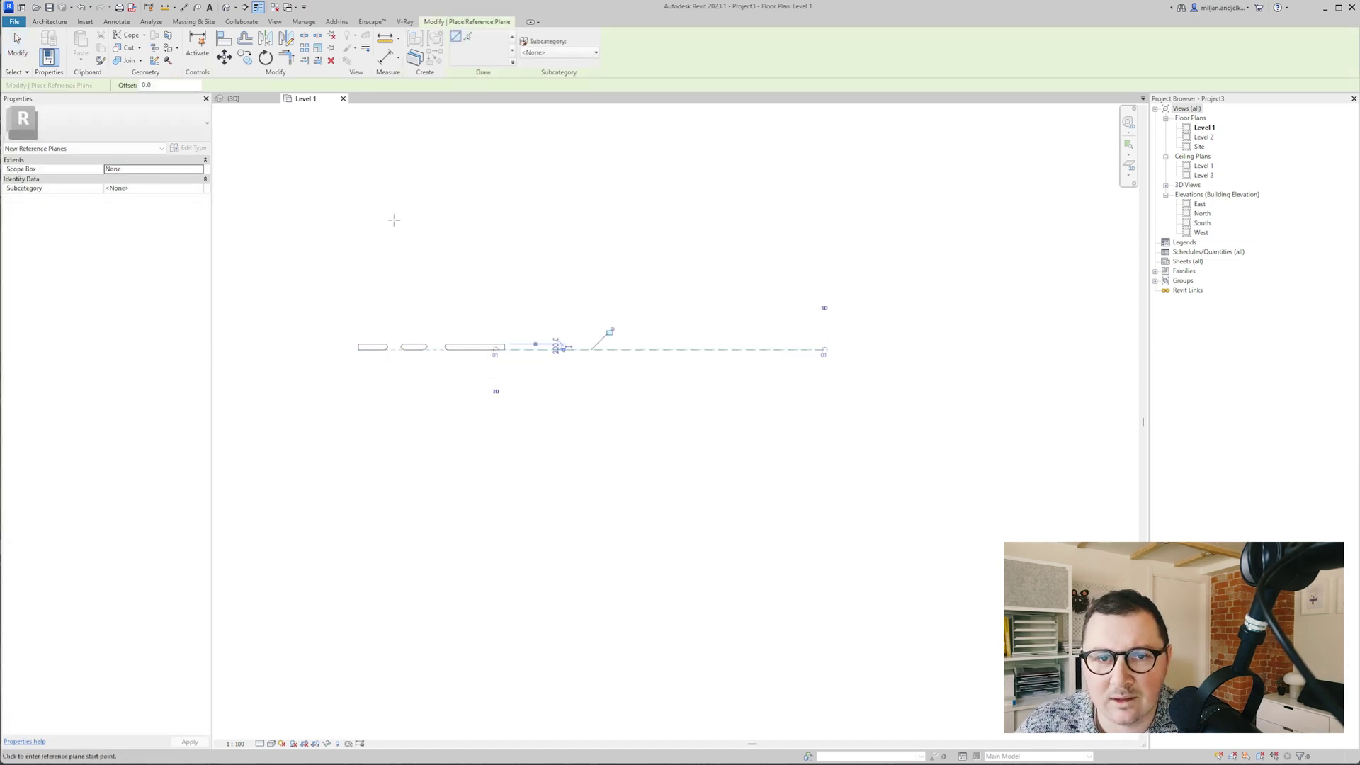
- Draw a horizontal section in front of the wall, facing it and spanning the reference plane, and open its view
key(s)
key(e)
click(296, 408)
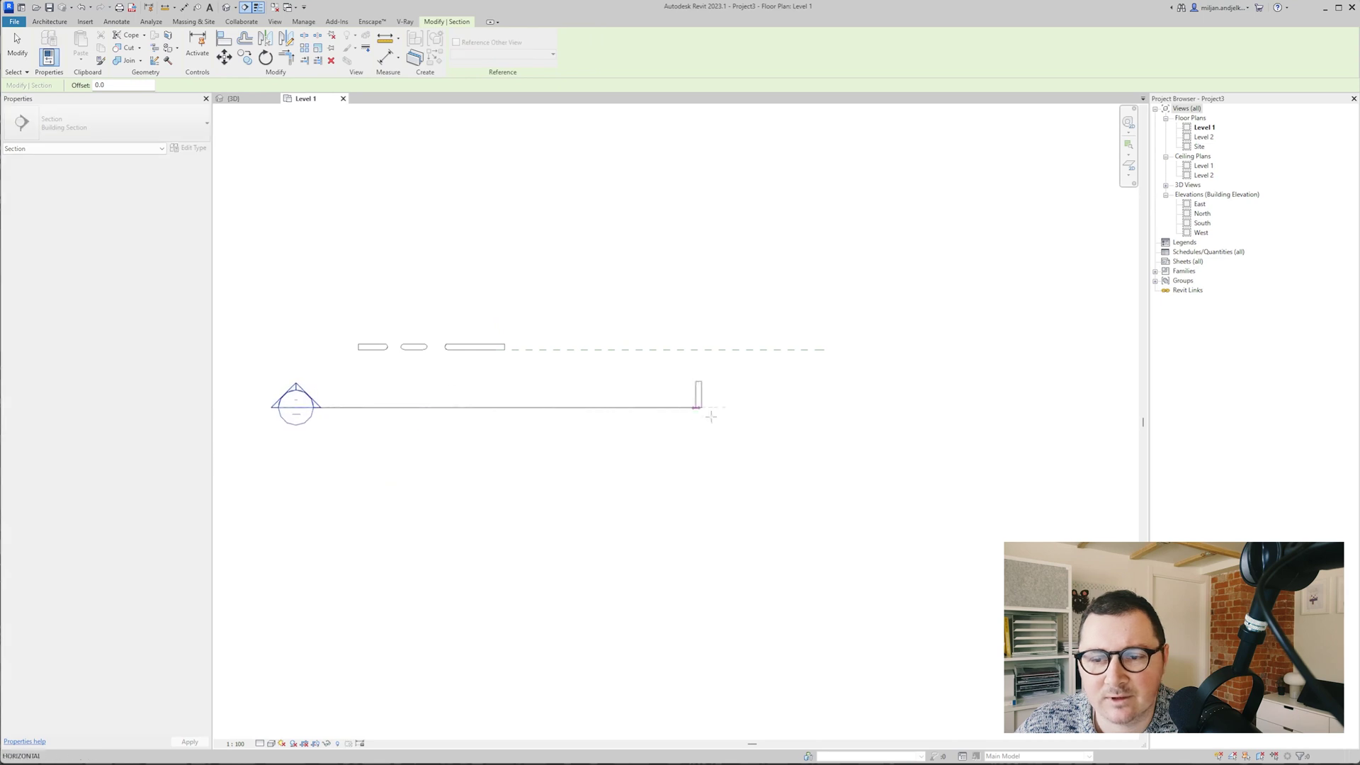
click(874, 408)
right_click(546, 417)
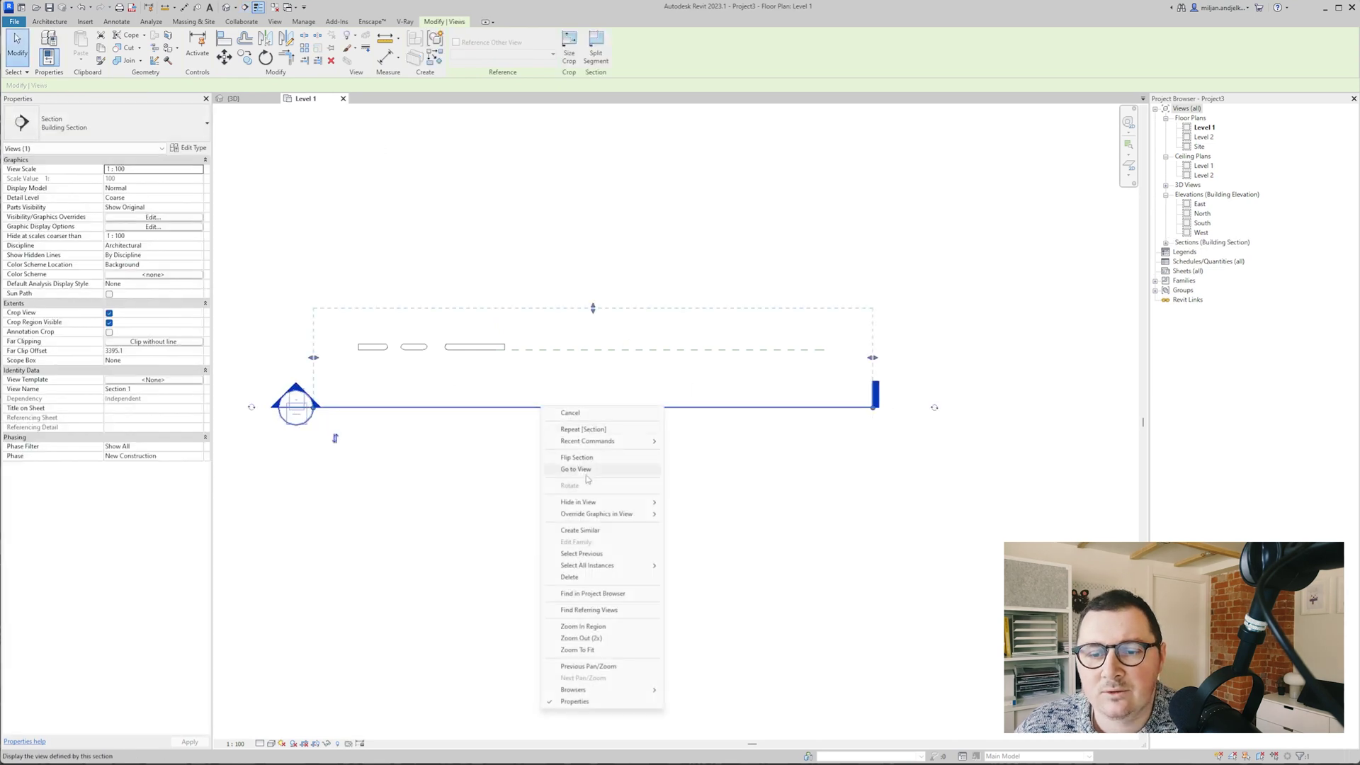
click(602, 469)
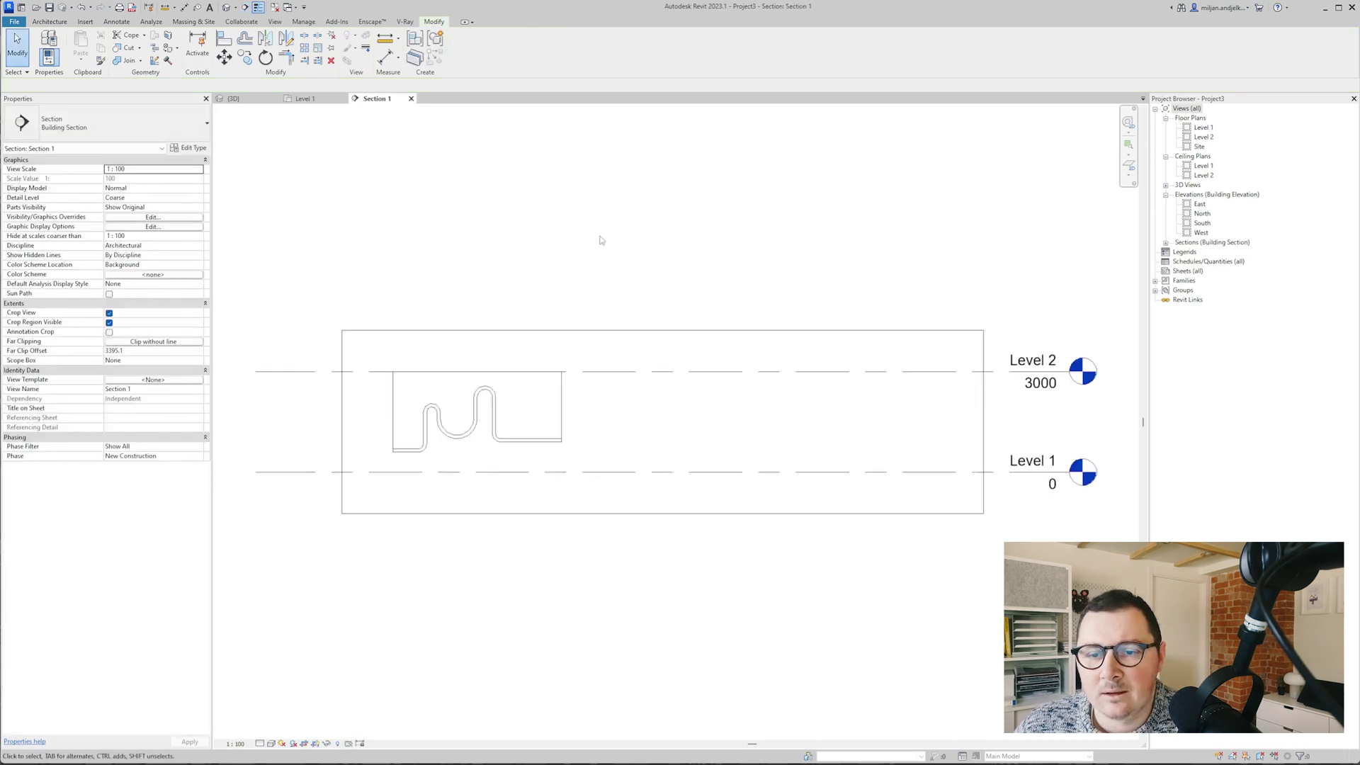
- Create a second in-place component in the Walls category from the section view
scroll(599, 239, down, 1)
scroll(600, 347, up, 1)
click(49, 22)
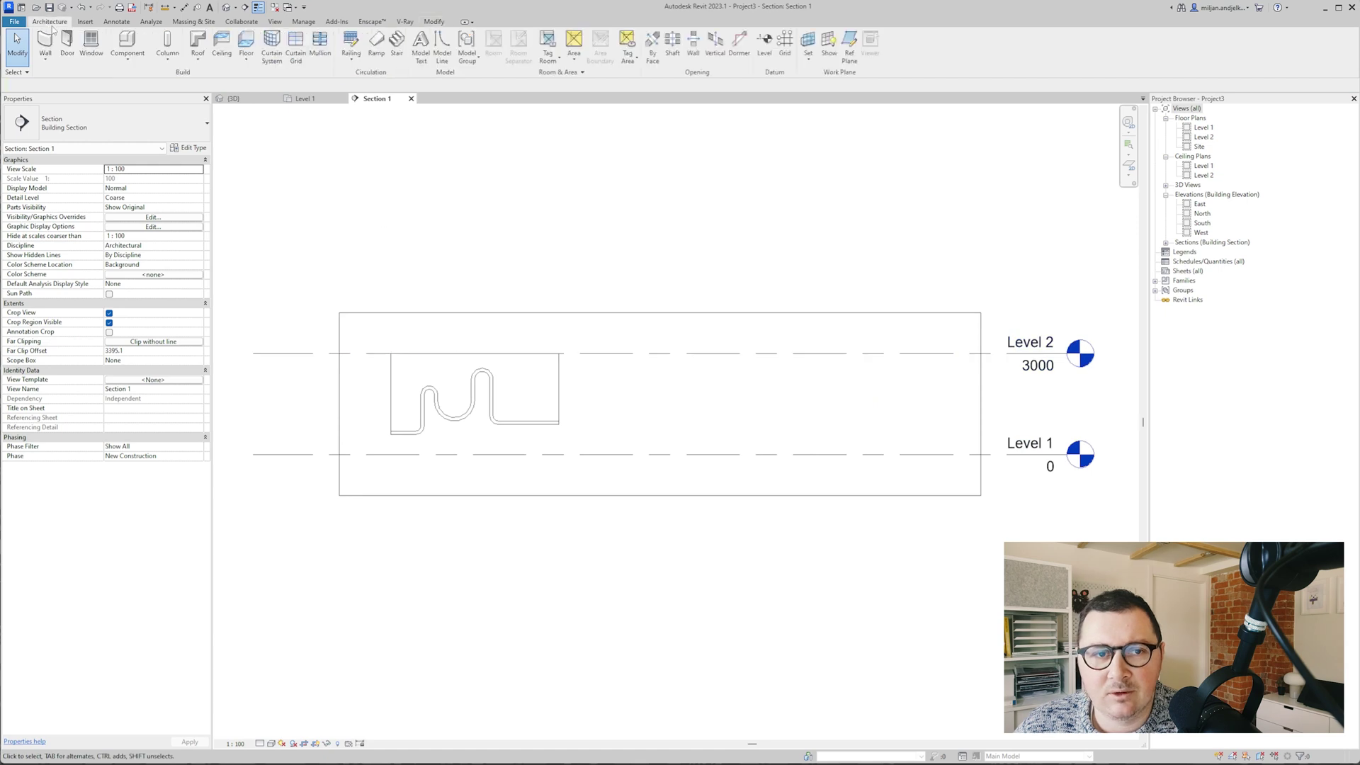
click(128, 61)
click(141, 94)
scroll(693, 334, down, 4)
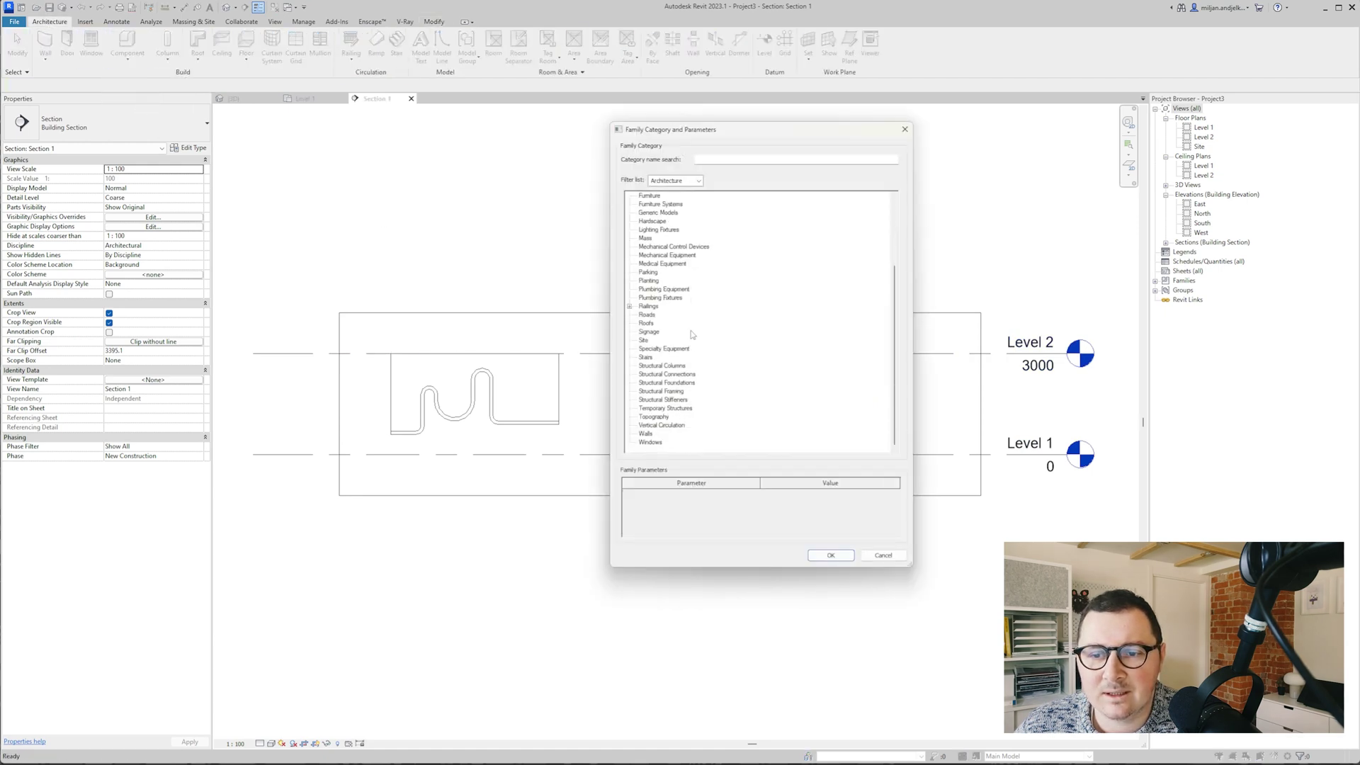
click(830, 555)
key(Return)
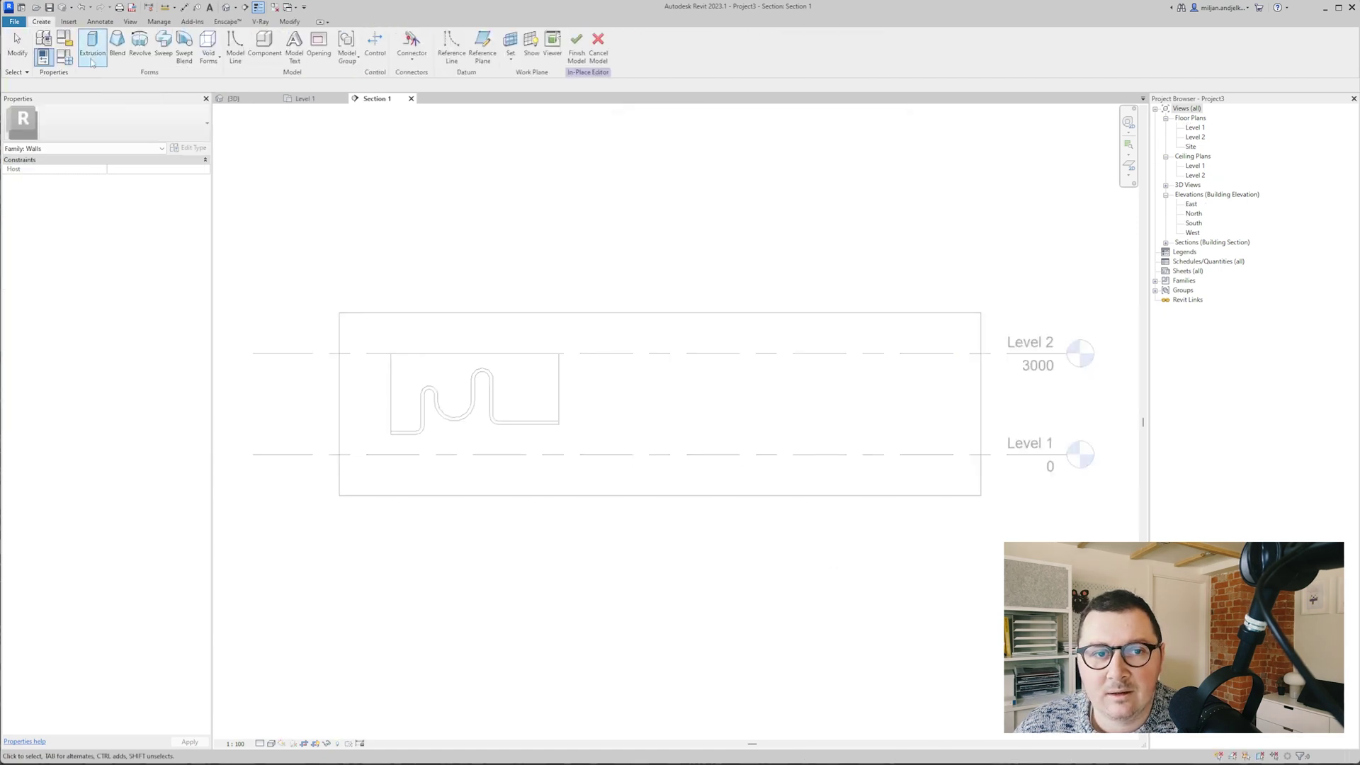
- Start an extrusion in the section view and pick the whole chain of the existing wall's wavy outline as its sketch
click(92, 48)
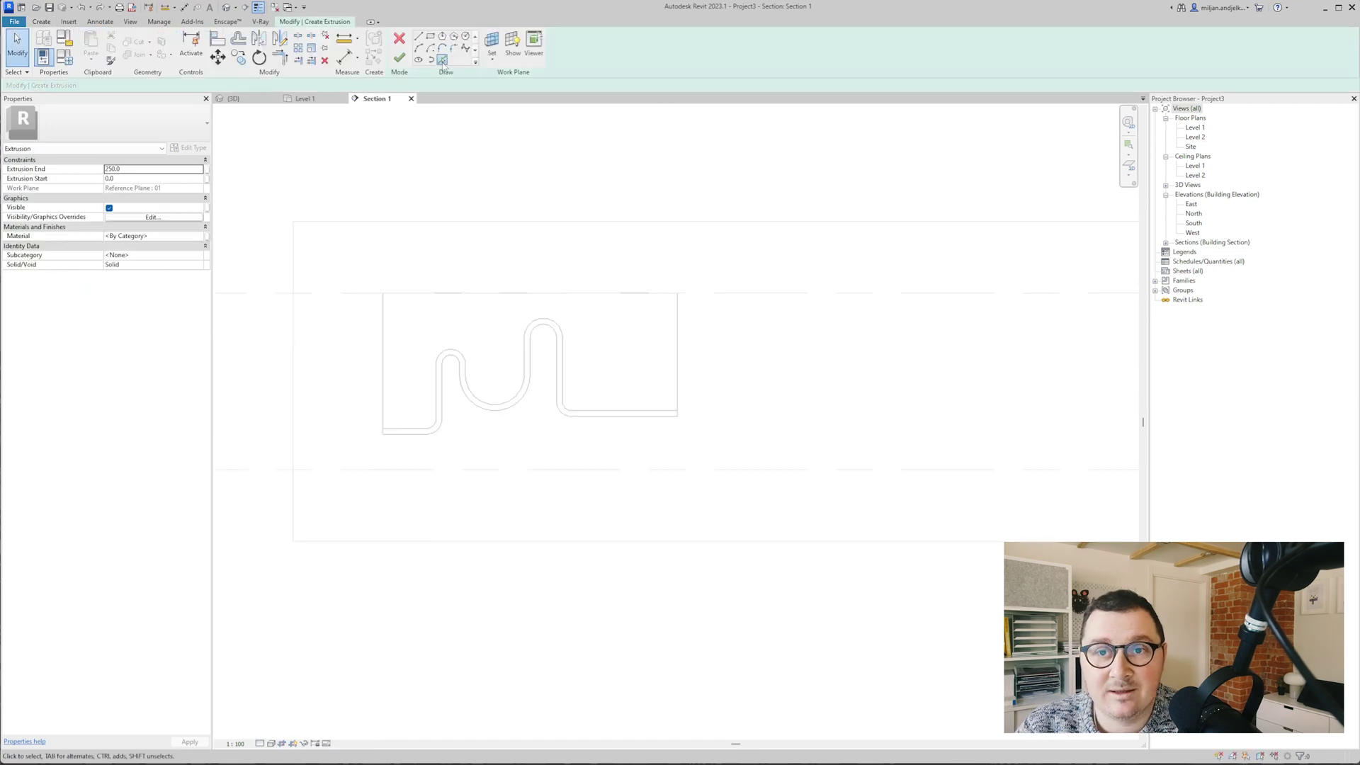
click(442, 61)
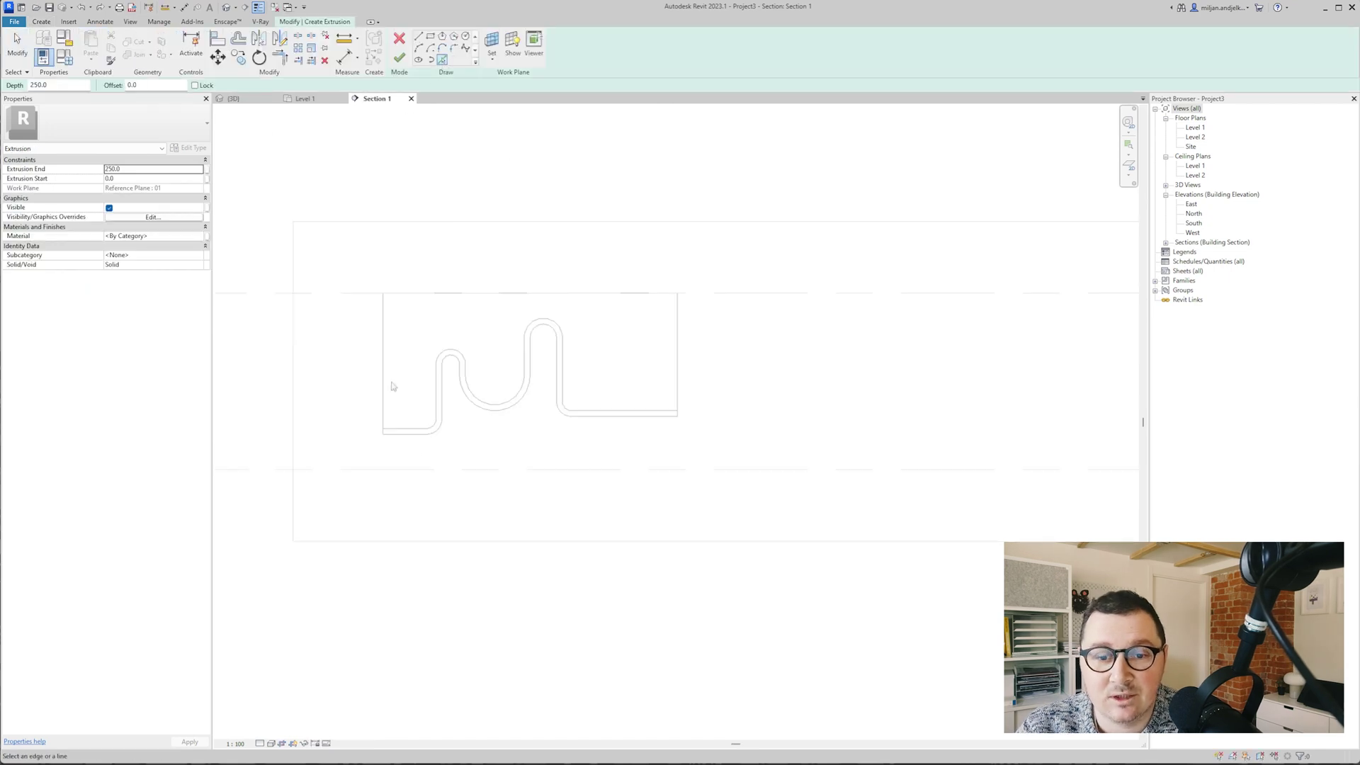
click(408, 429)
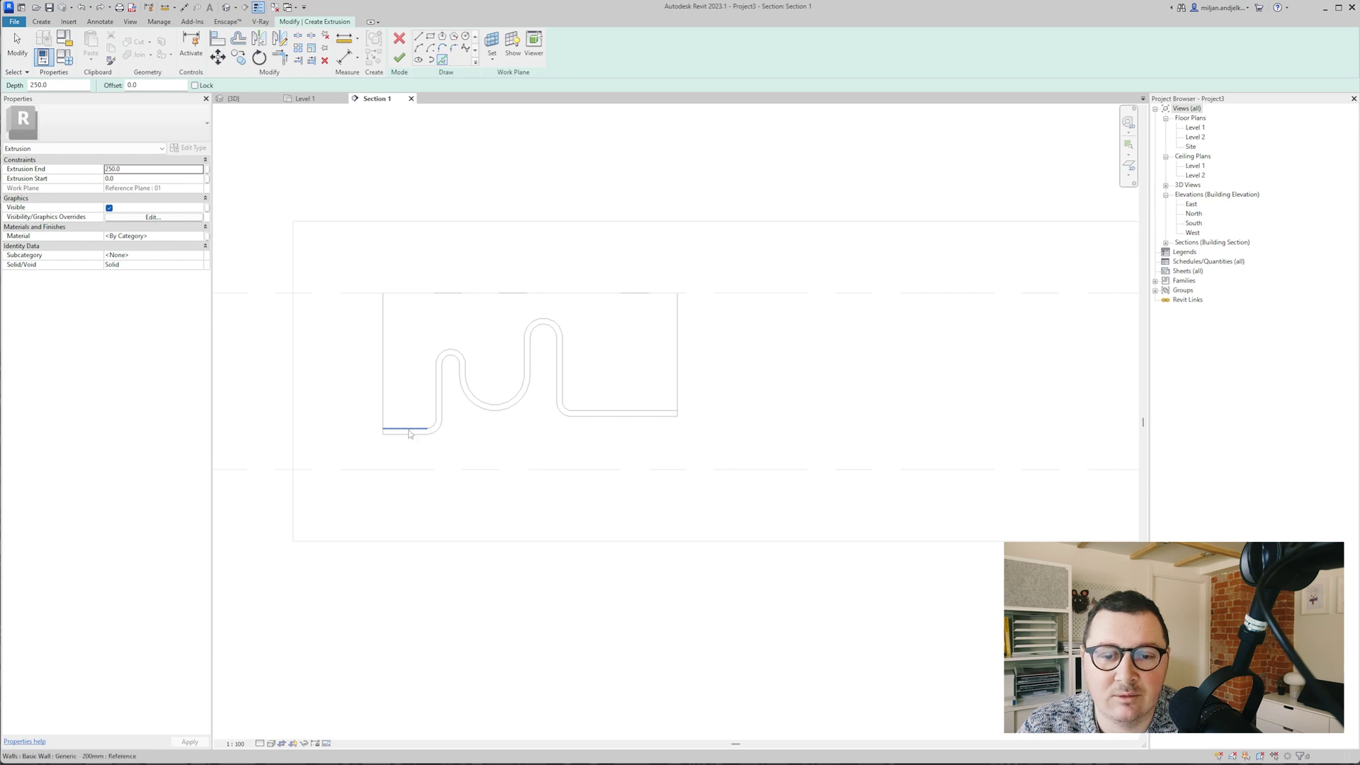
key(Tab)
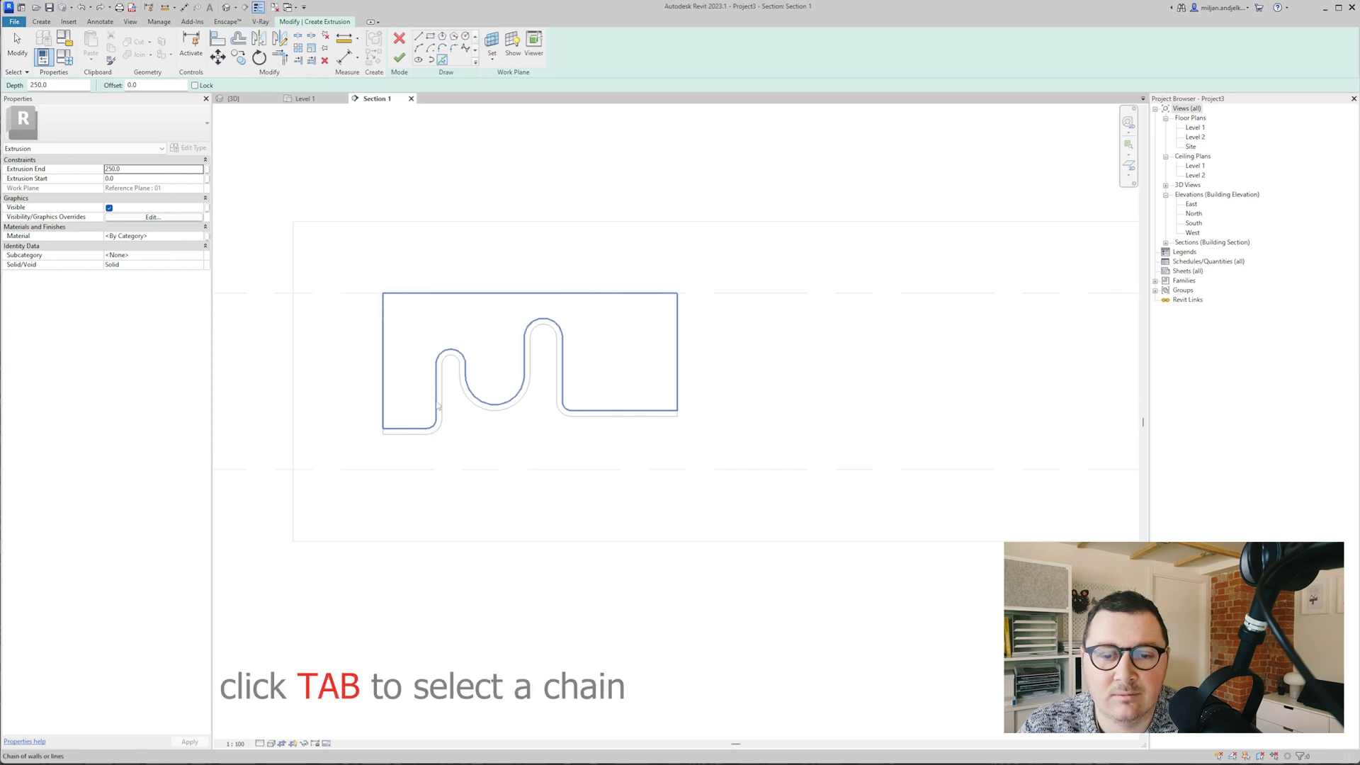
click(439, 406)
scroll(437, 404, down, 2)
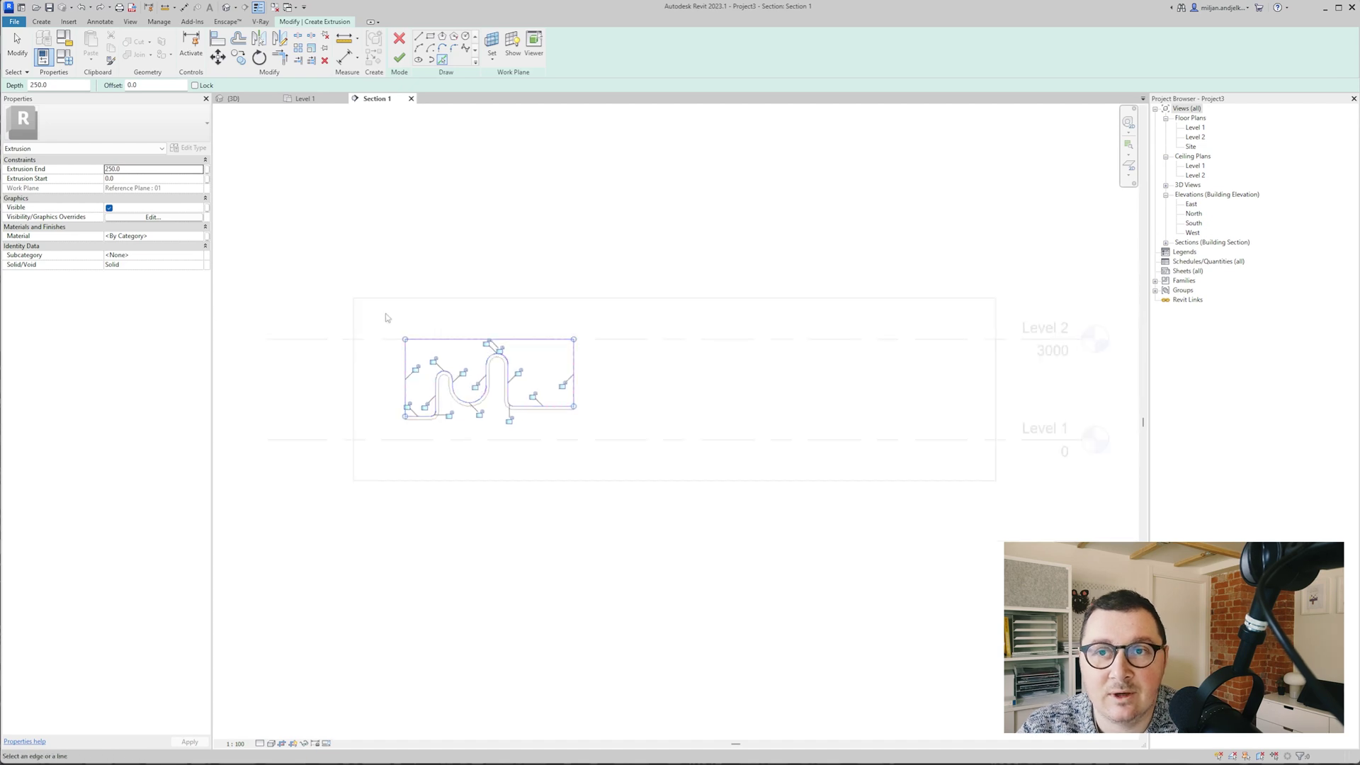
- Move the complete picked outline horizontally away from the original wall to a clear spot beside it
key(Escape)
click(17, 44)
mouse_move(243, 151)
mouse_down()
mouse_move(283, 202)
mouse_move(606, 444)
mouse_up()
key(m)
key(v)
click(525, 361)
click(761, 361)
scroll(611, 300, up, 2)
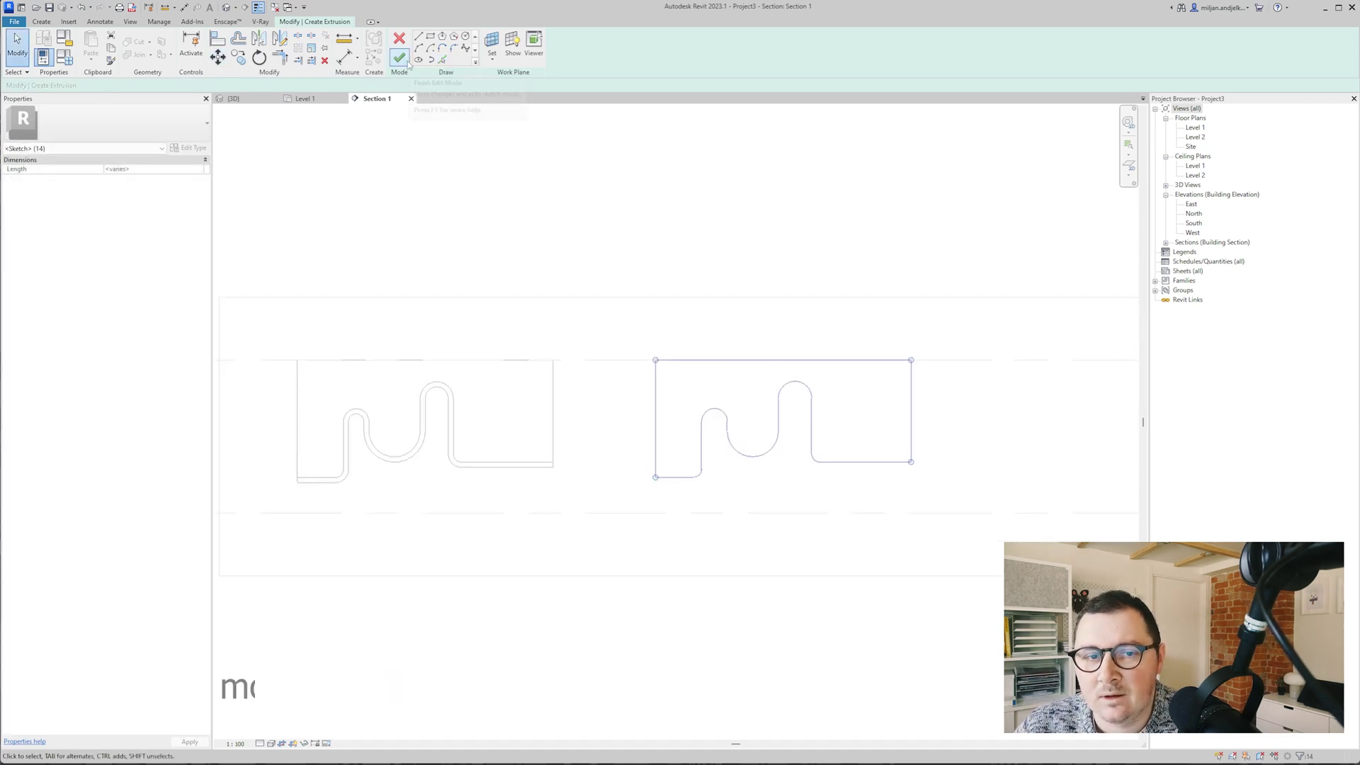
- Finish the extrusion sketch and set the Extrusion End to 200
click(399, 57)
click(142, 170)
text(200.0)
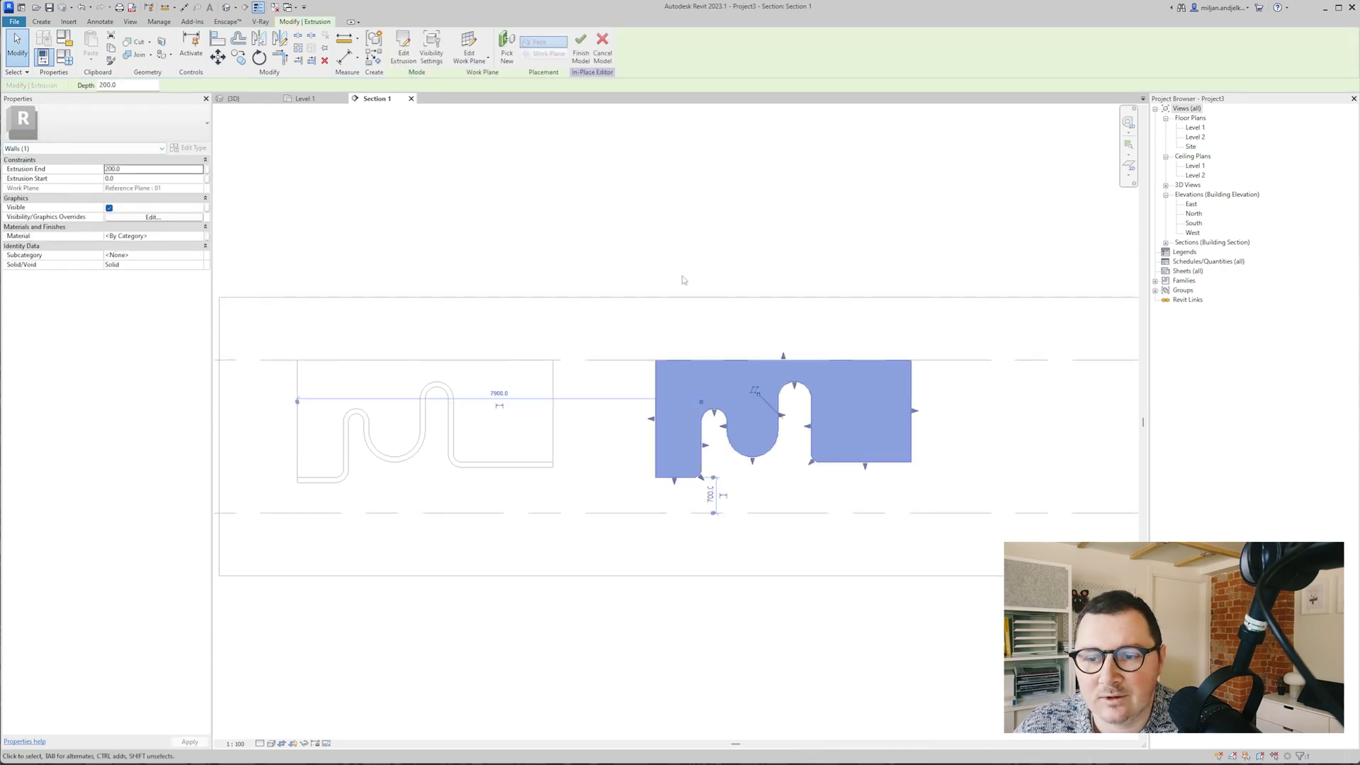
middle_drag(677, 269, 645, 218)
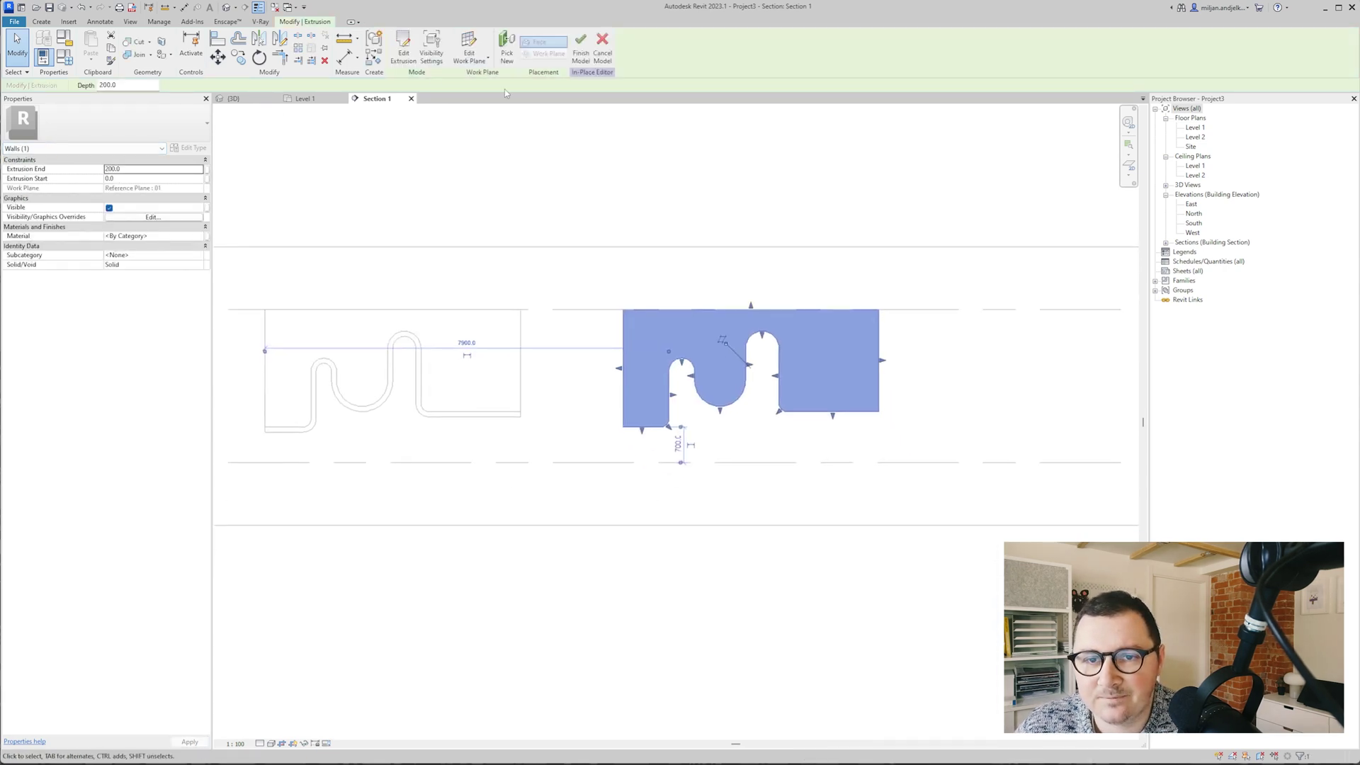
- In the 3D view, start sketching a sweep path with Reference Plane : 01 as the work plane
click(234, 98)
key(ctrl+Tab)
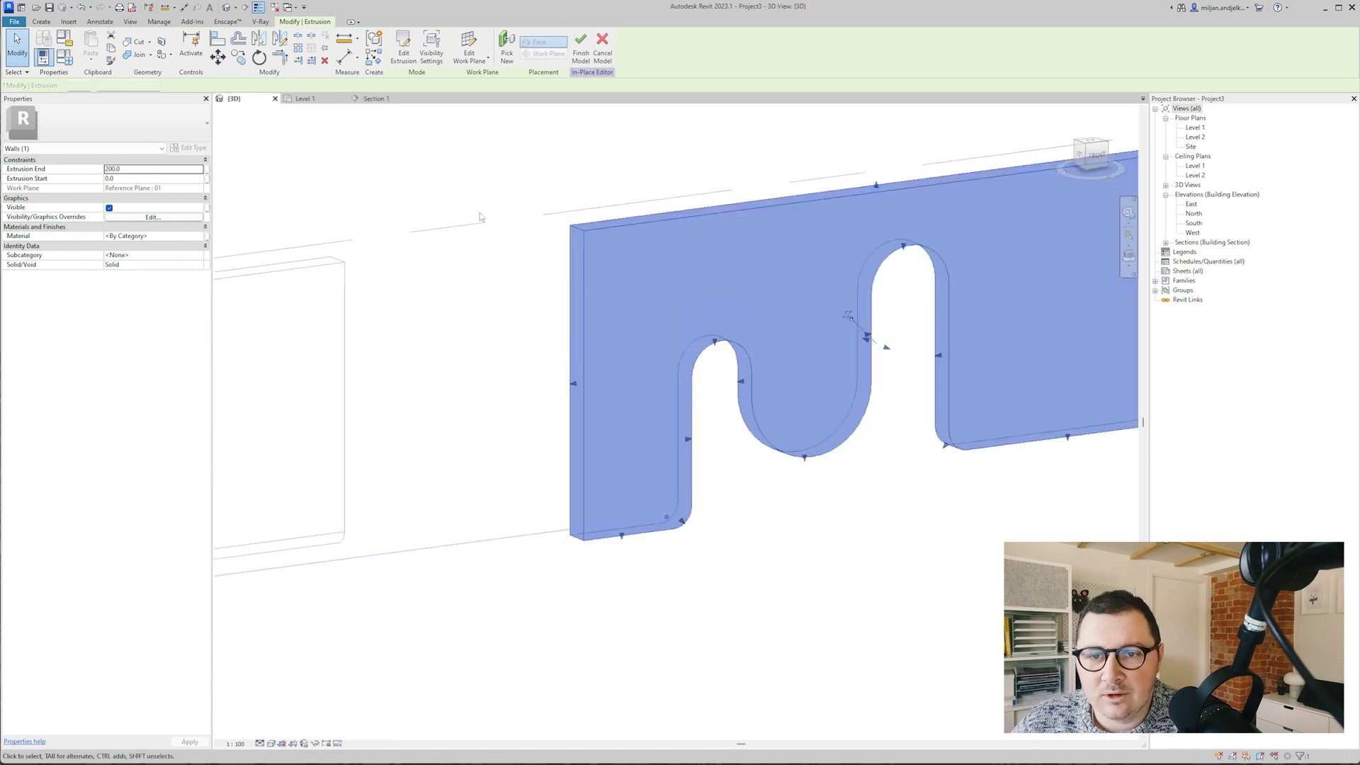
scroll(713, 297, down, 2)
middle_drag(713, 297, 686, 298)
click(40, 21)
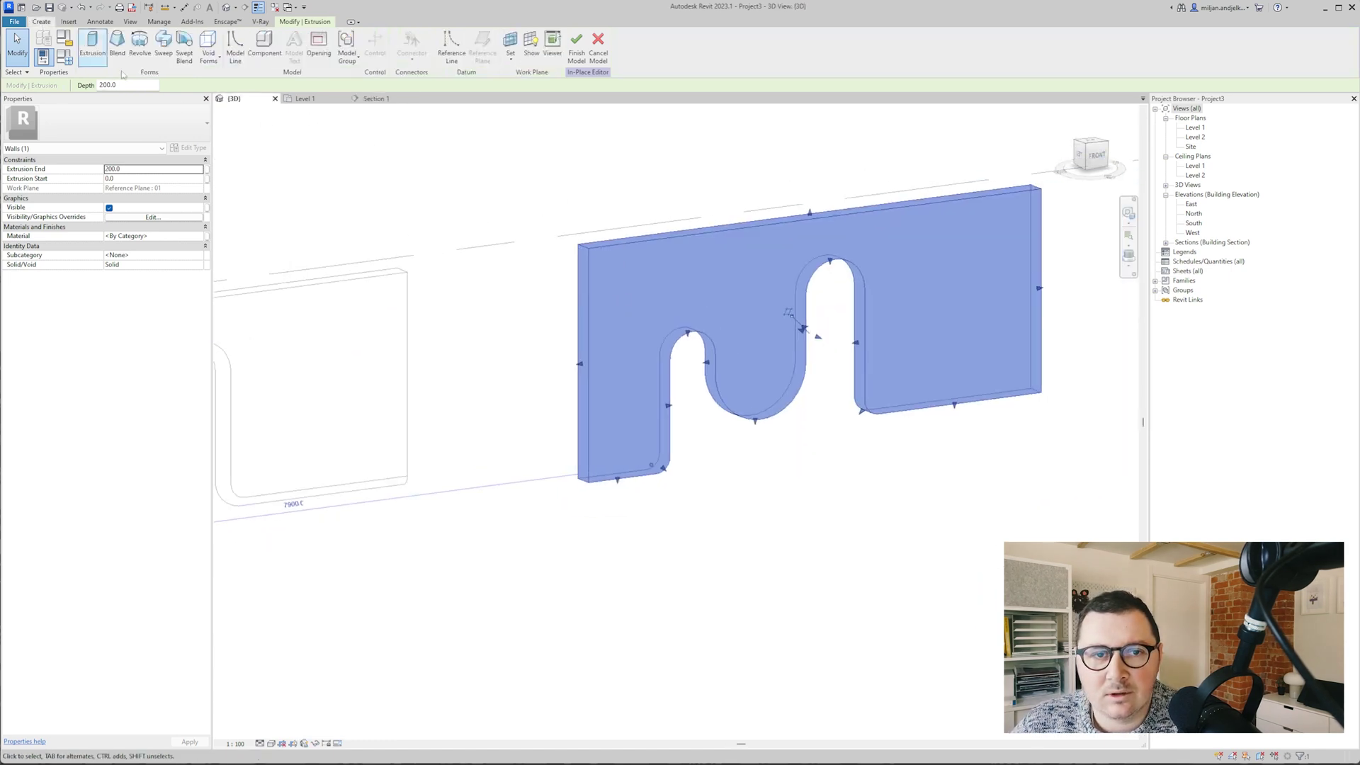
click(163, 46)
click(506, 51)
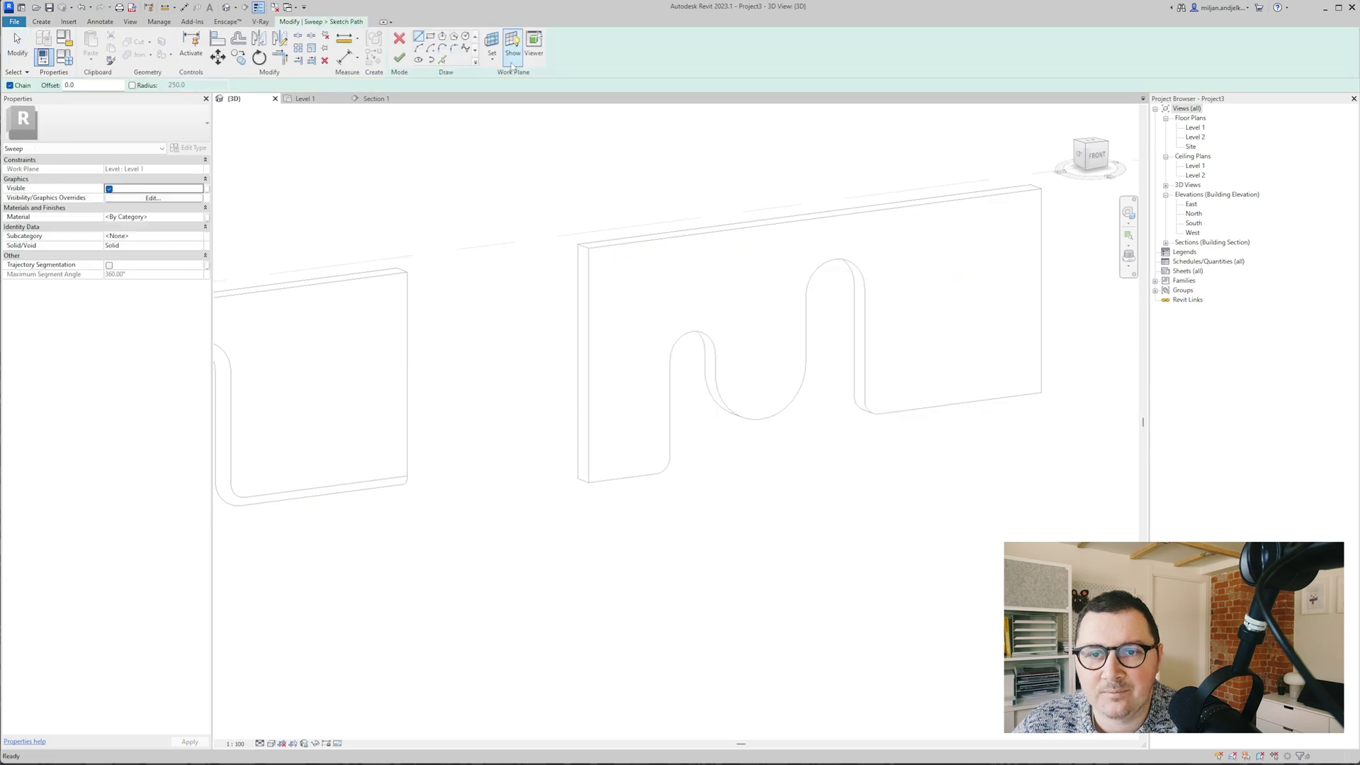
click(512, 62)
click(699, 386)
click(680, 402)
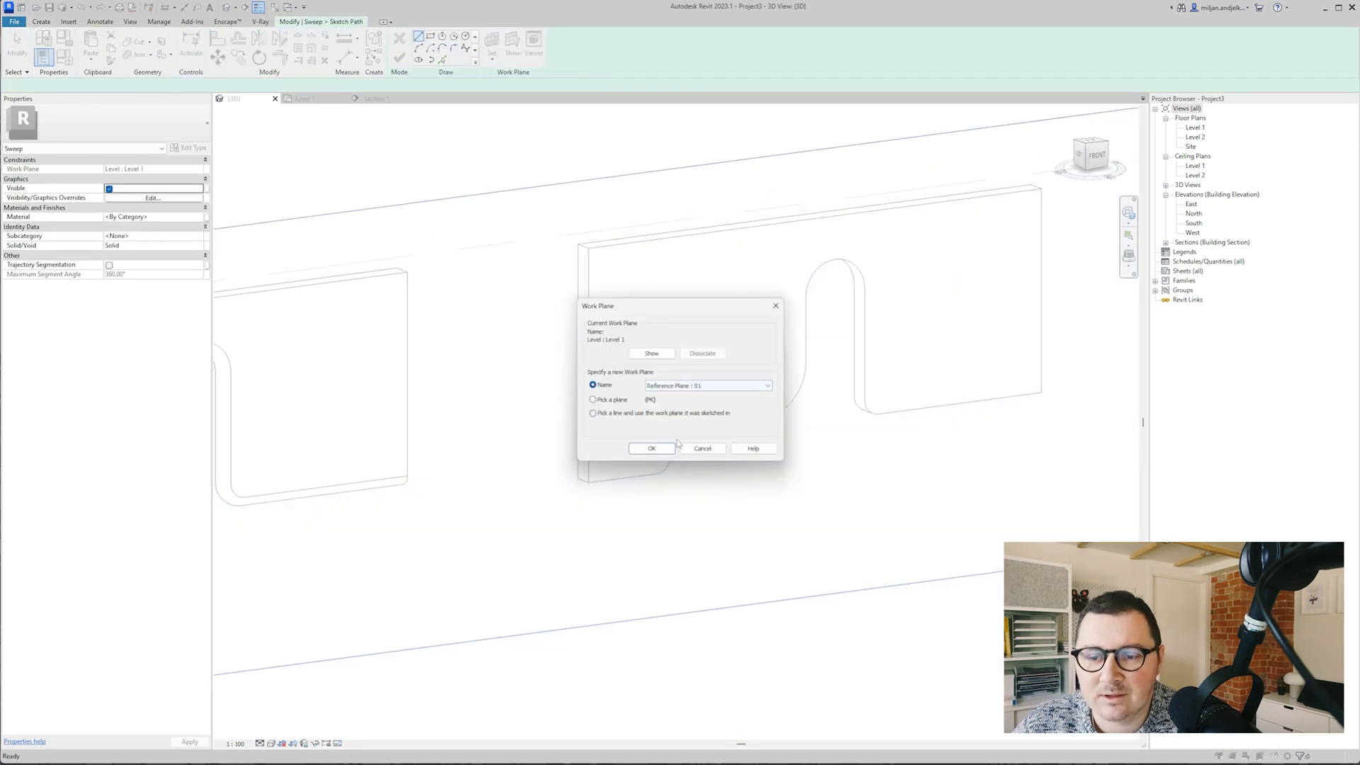
click(652, 448)
- Pick the extrusion's lower front edges as the sweep path, following both arches, the dip and the straight ends
click(442, 60)
click(670, 408)
click(664, 467)
click(630, 476)
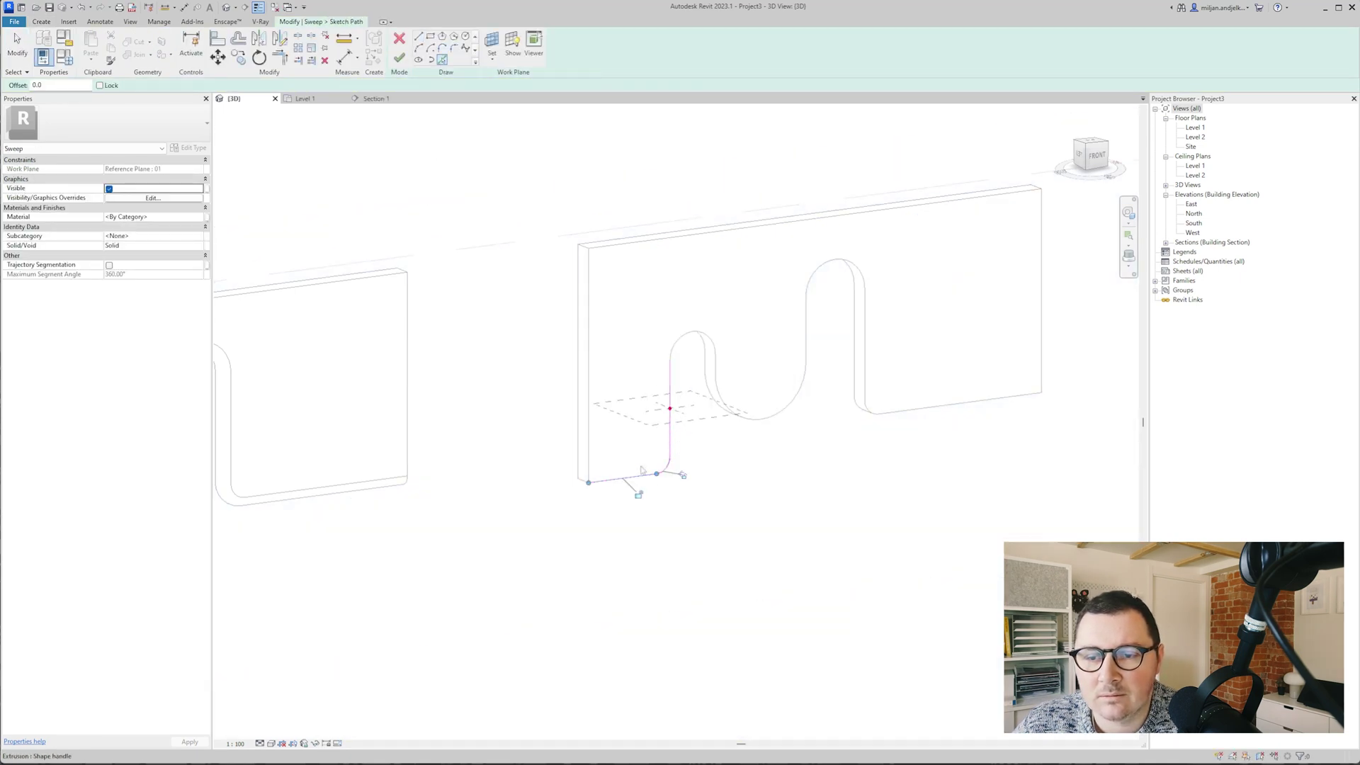
click(693, 332)
click(744, 417)
click(715, 366)
click(805, 328)
click(829, 261)
click(864, 351)
click(868, 407)
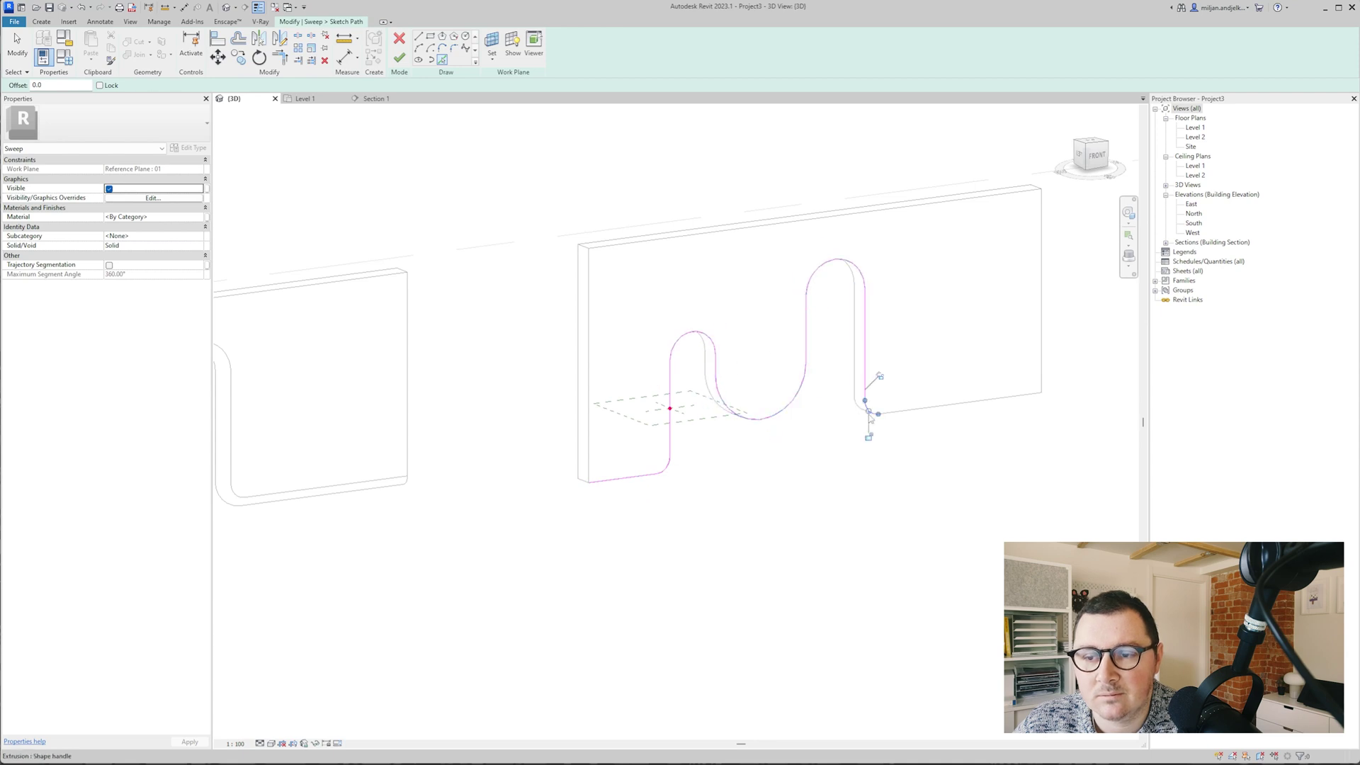
click(949, 404)
- Finish the path, draw a closed semicircular profile across the 200 mm wall thickness on the Level 1 plan, and complete the sweep
click(312, 99)
click(399, 58)
scroll(585, 344, up, 8)
middle_drag(579, 272, 449, 151)
click(566, 54)
click(418, 48)
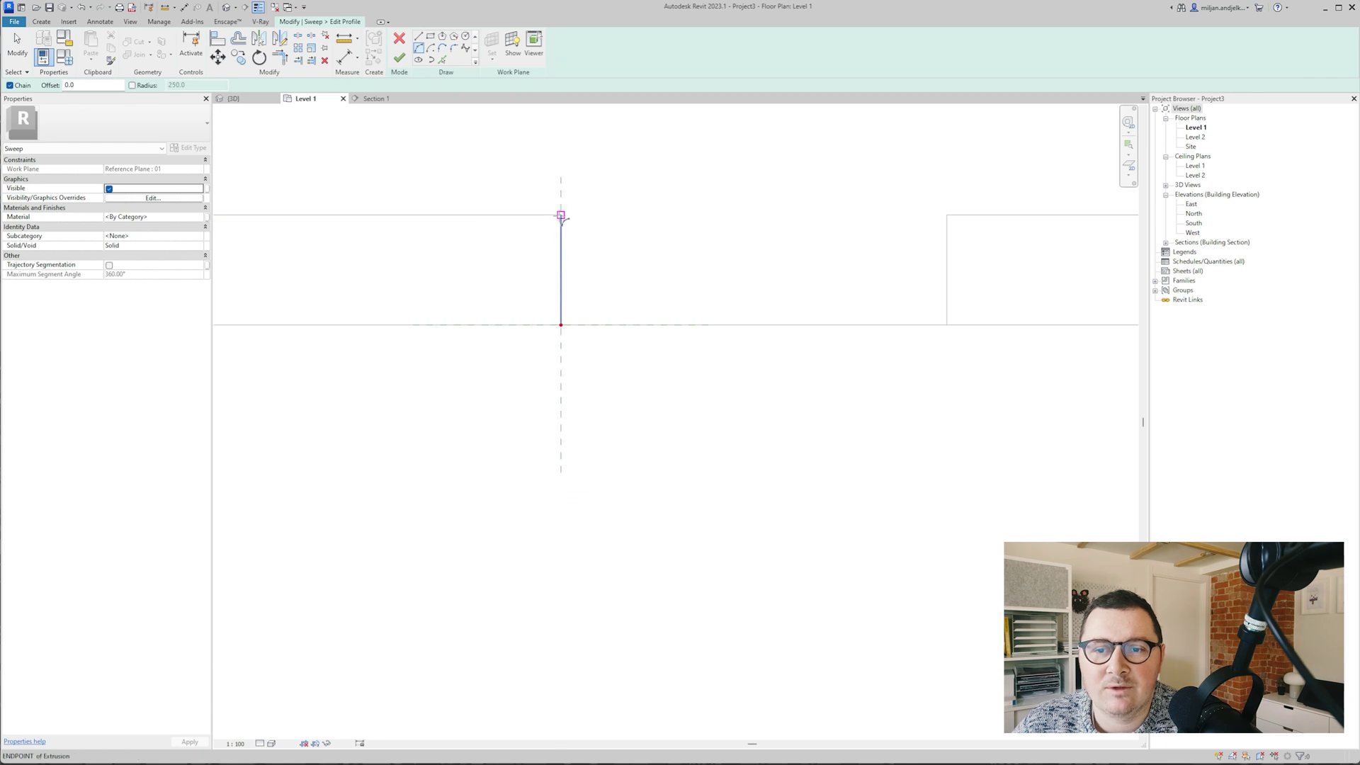
click(561, 214)
click(561, 325)
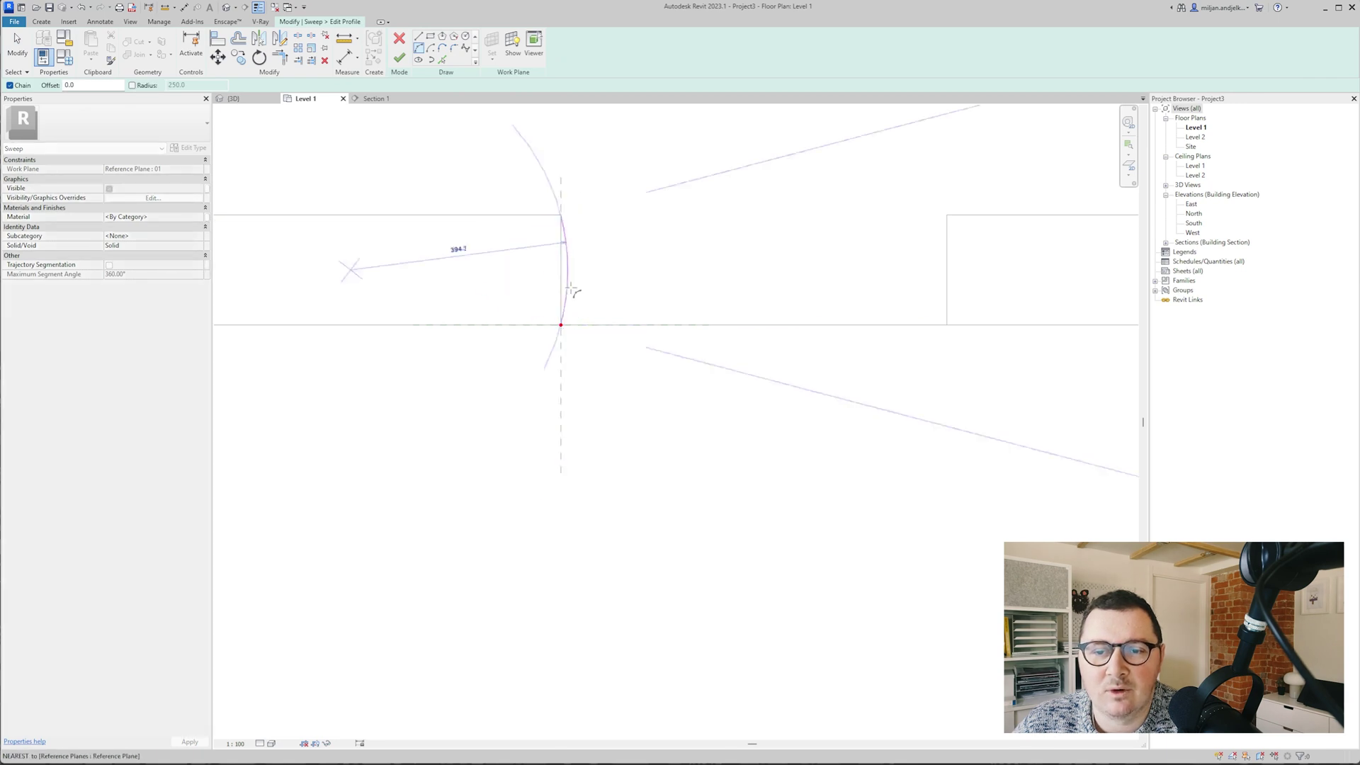
click(614, 279)
click(418, 35)
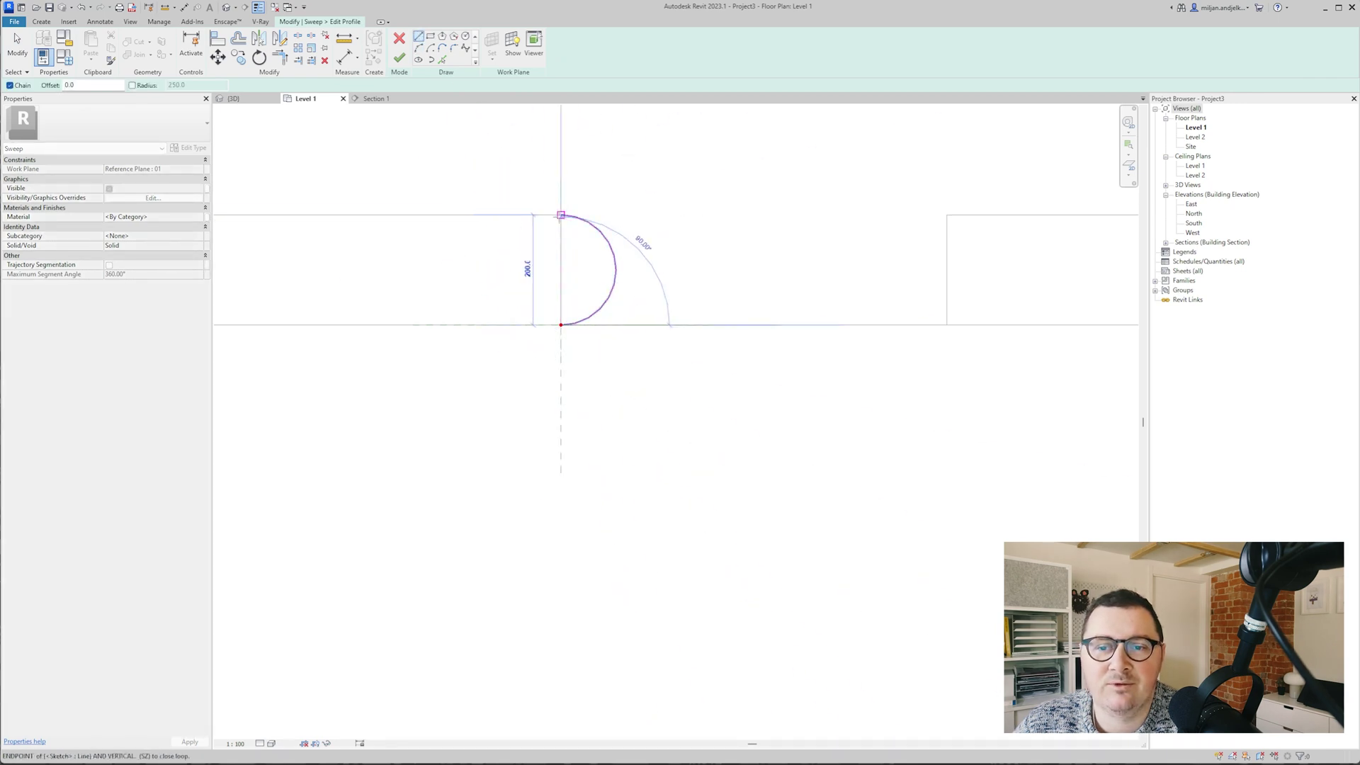
click(561, 215)
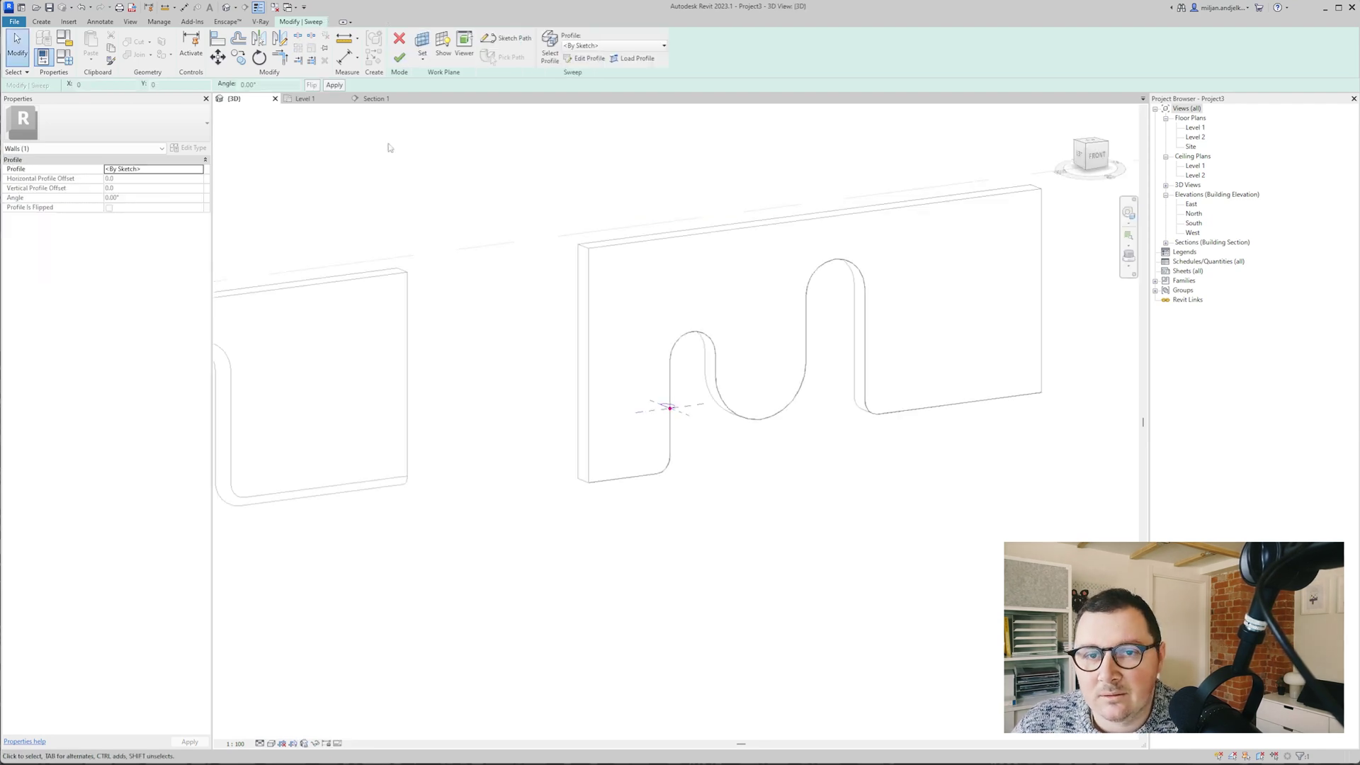
click(399, 56)
- Join the rounded-edge sweep to the wall extrusion and finish the in-place model
shift+middle_drag(512, 383, 543, 398)
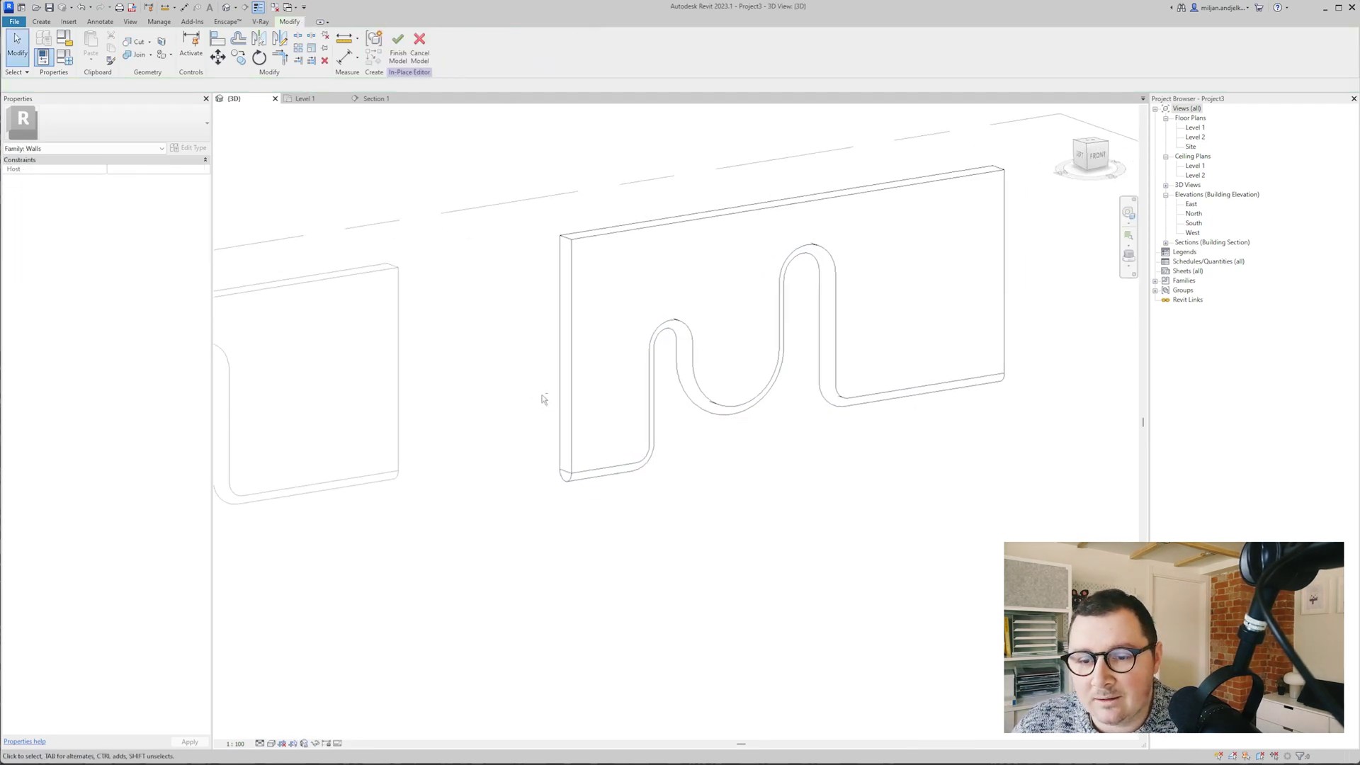
click(568, 481)
click(522, 425)
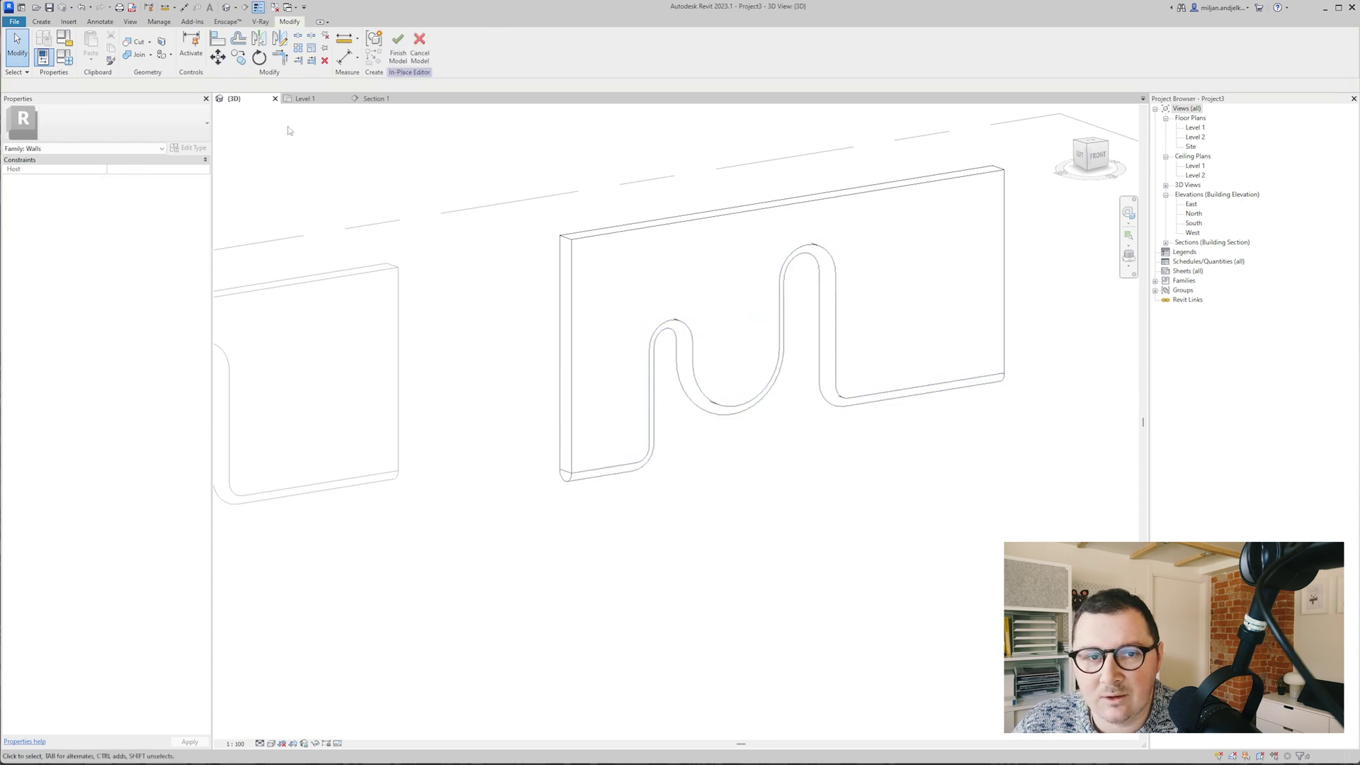
click(145, 56)
click(570, 283)
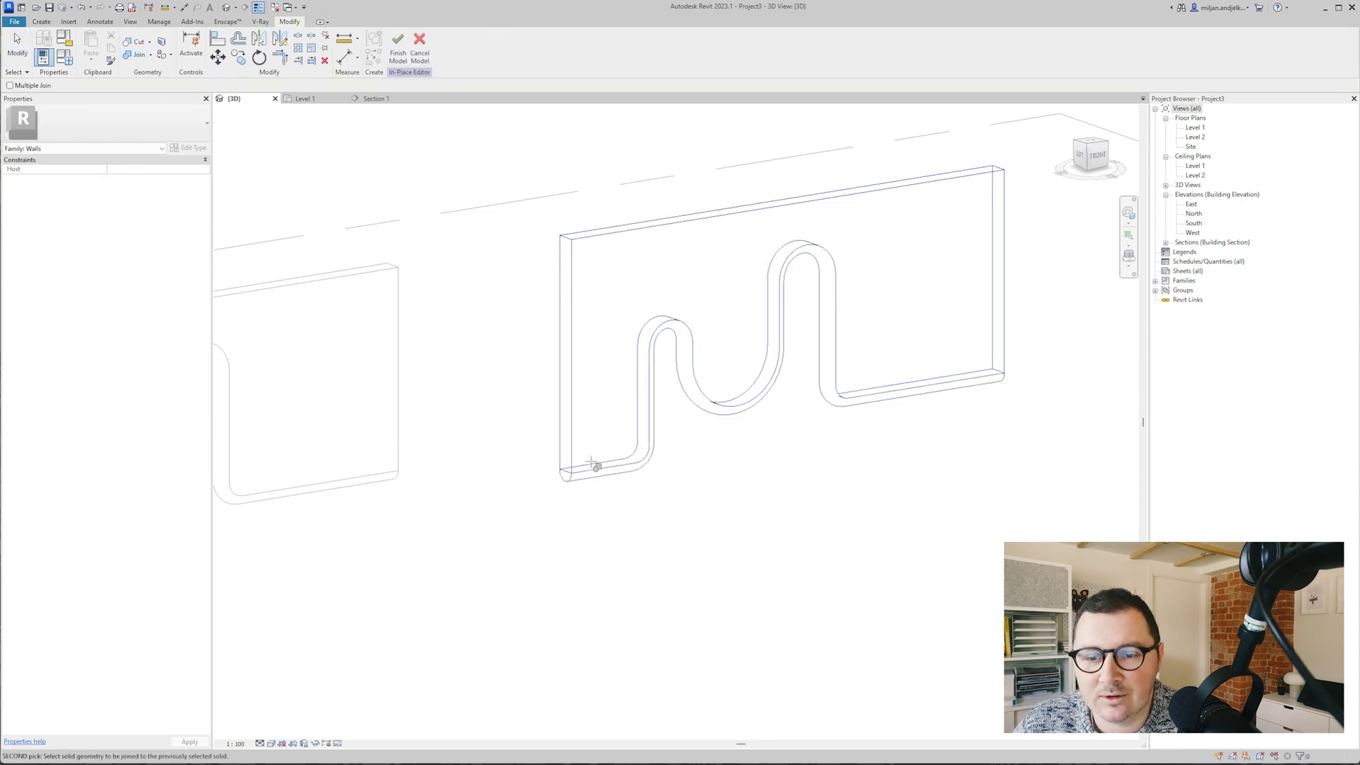
click(602, 483)
shift+middle_drag(657, 548, 615, 537)
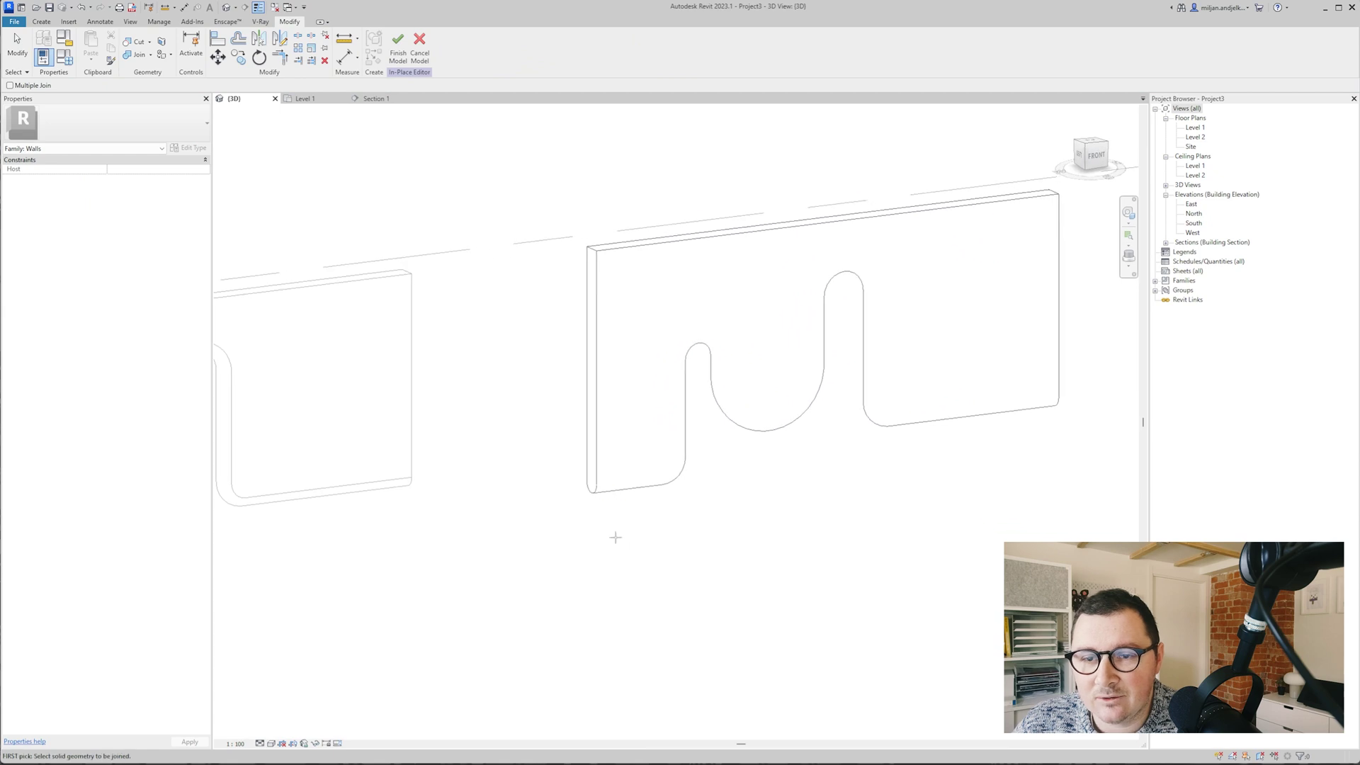
middle_drag(689, 366, 843, 393)
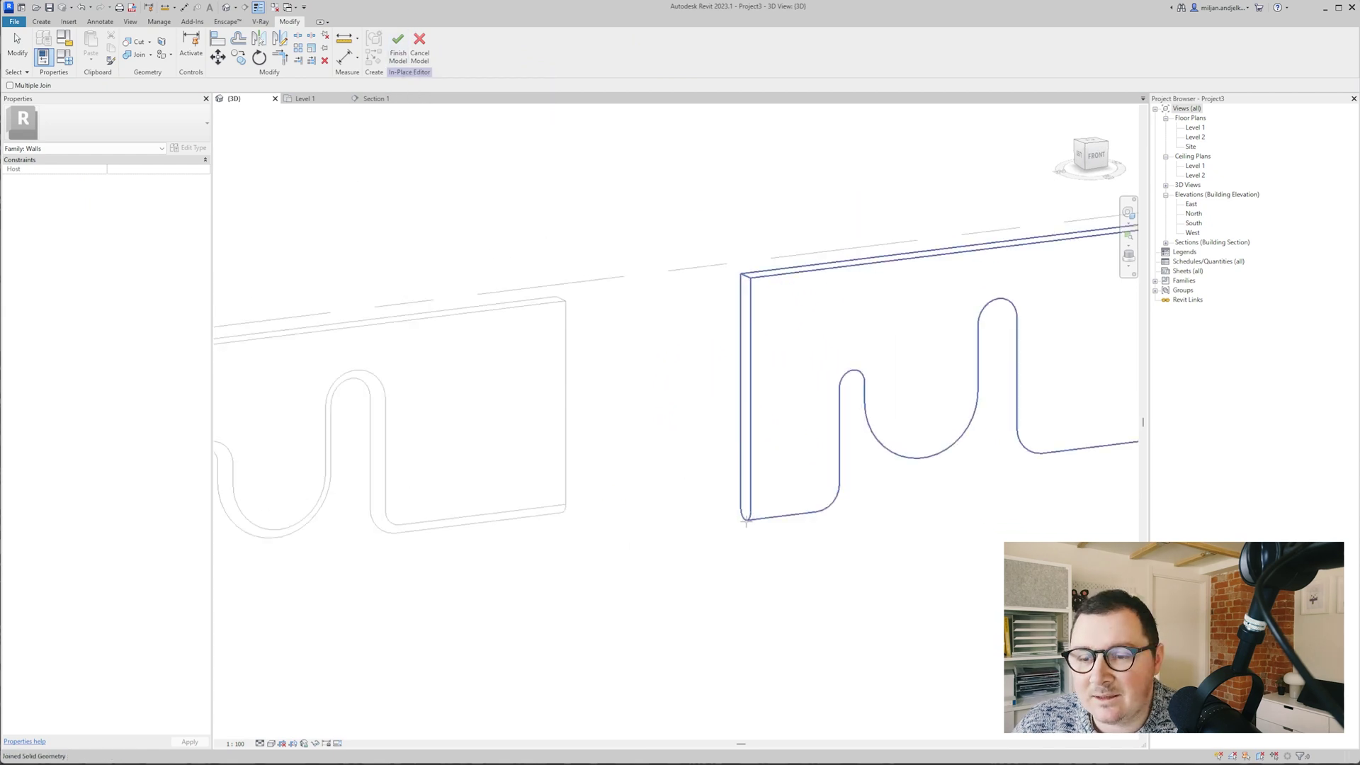
scroll(535, 537, up, 1)
scroll(534, 537, down, 1)
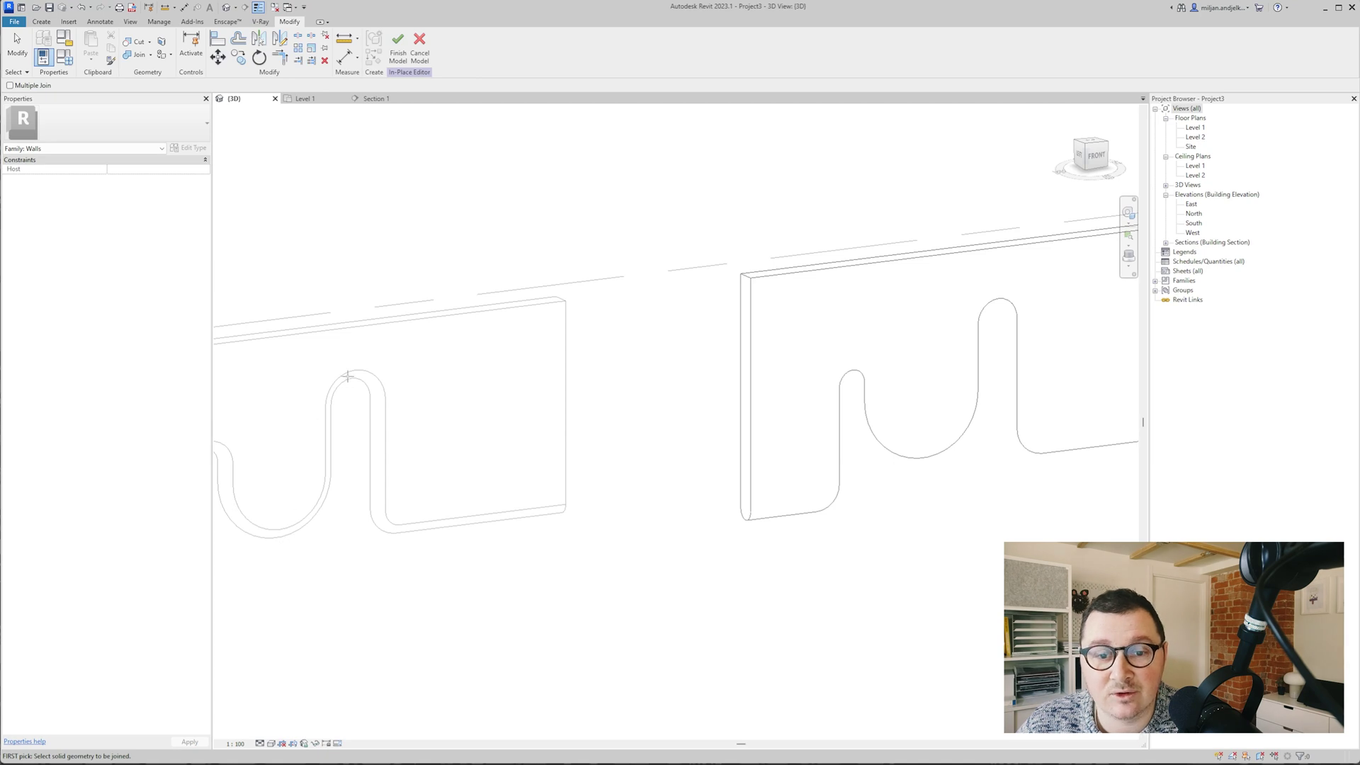
middle_drag(904, 546, 592, 569)
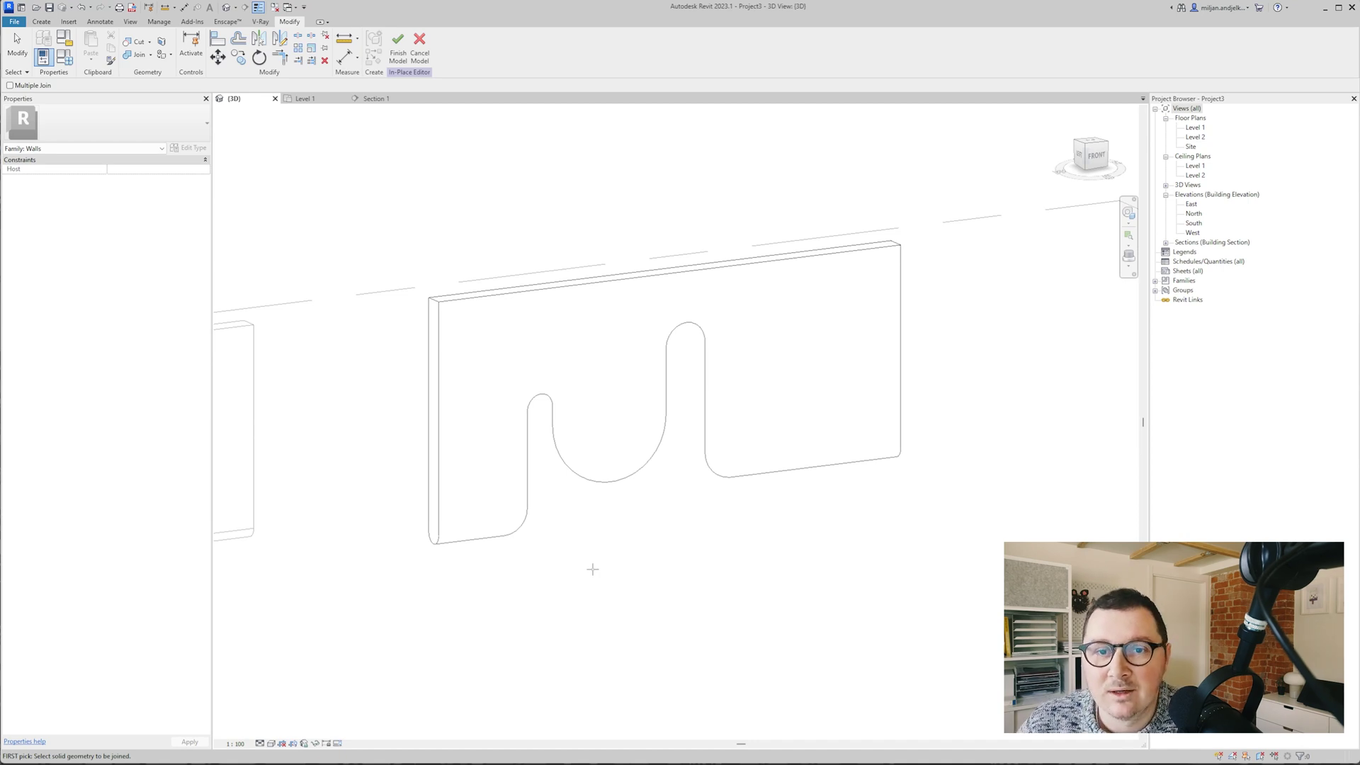
click(397, 49)
- Examine both walls side by side in the 3D view and on the Level 1 plan
scroll(669, 436, down, 3)
scroll(669, 435, down, 1)
mouse_move(602, 511)
middle_down()
mouse_move(653, 507)
mouse_move(596, 493)
middle_up()
scroll(638, 482, up, 4)
scroll(631, 482, down, 3)
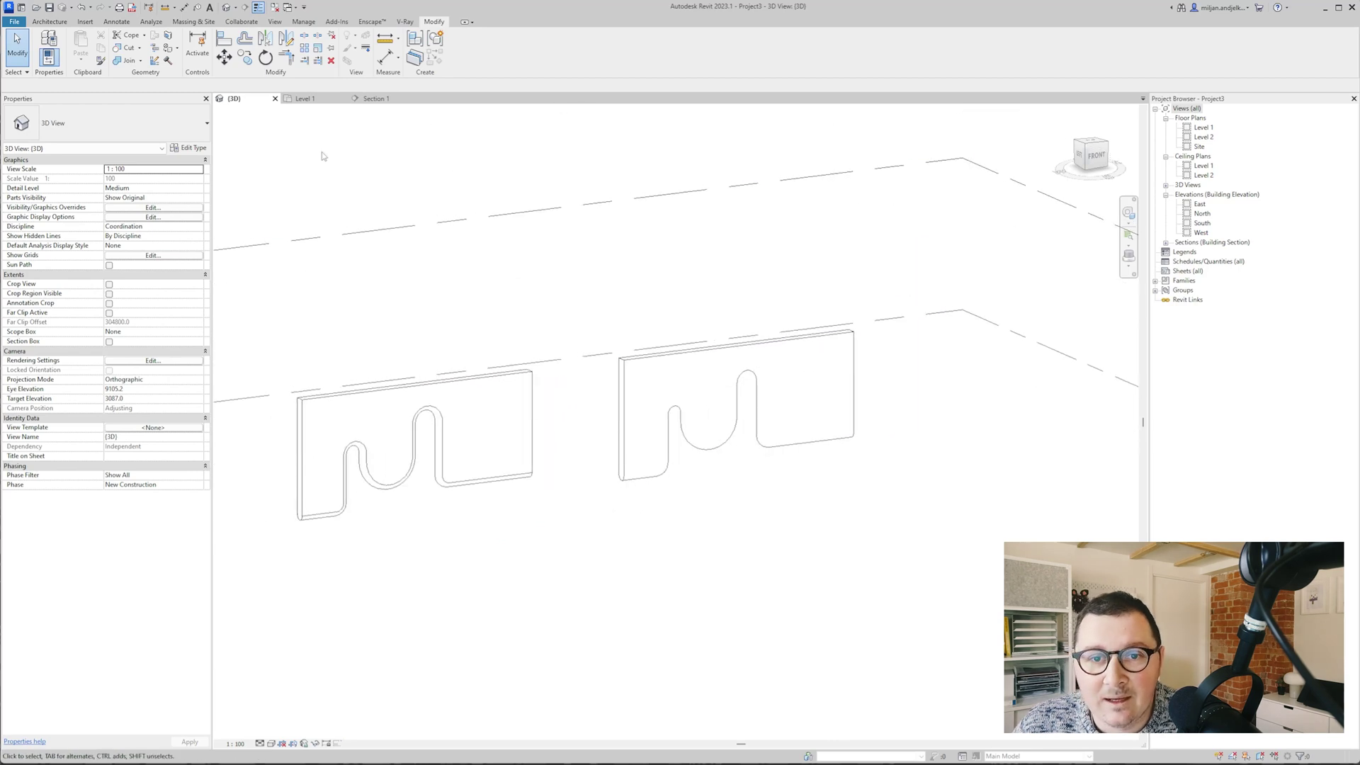
click(305, 99)
scroll(531, 272, down, 3)
scroll(528, 267, down, 7)
middle_drag(446, 258, 482, 305)
scroll(483, 306, up, 3)
scroll(435, 245, down, 1)
- In the Section 1 view, use Linework with the <Invisible lines> style to hide the first inner edge lines of the original wall's cut-out
click(375, 99)
scroll(382, 396, down, 3)
scroll(418, 459, up, 3)
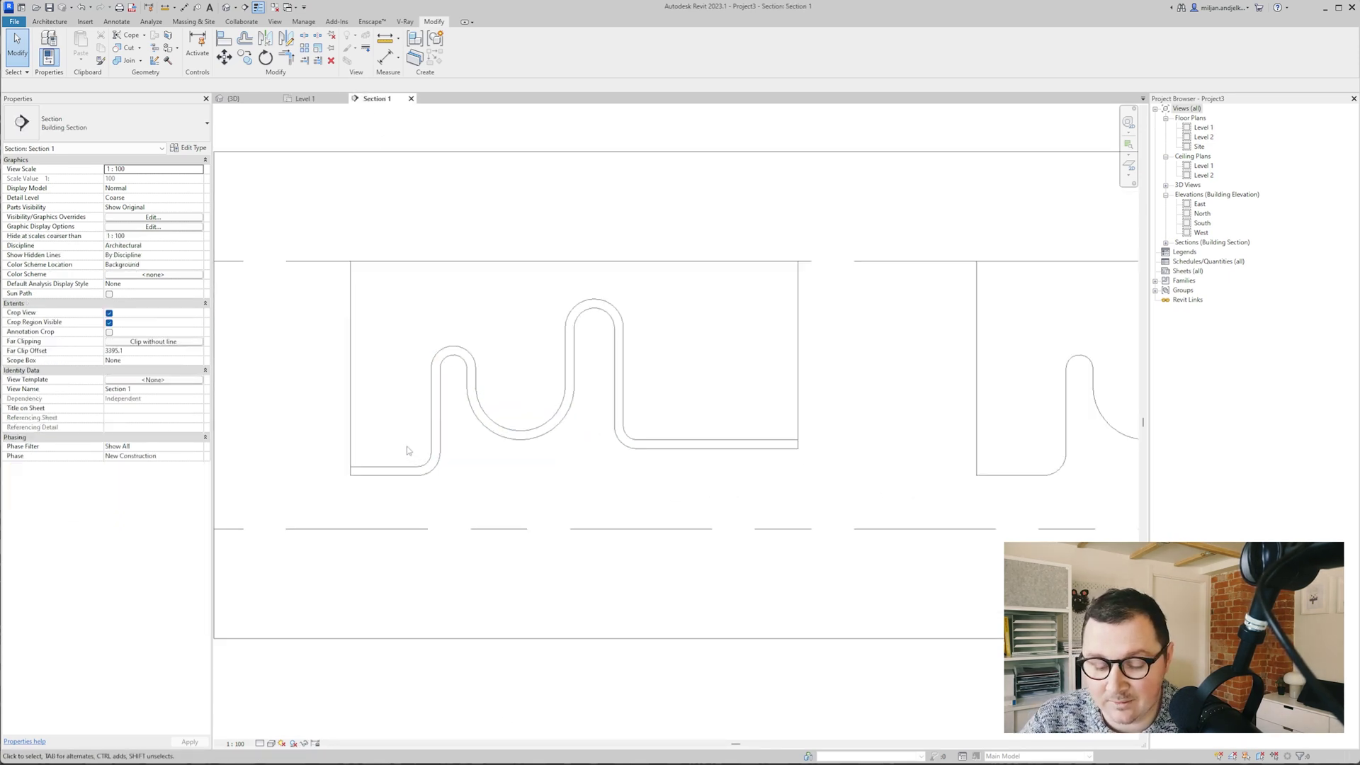
key(l)
key(w)
key(Escape)
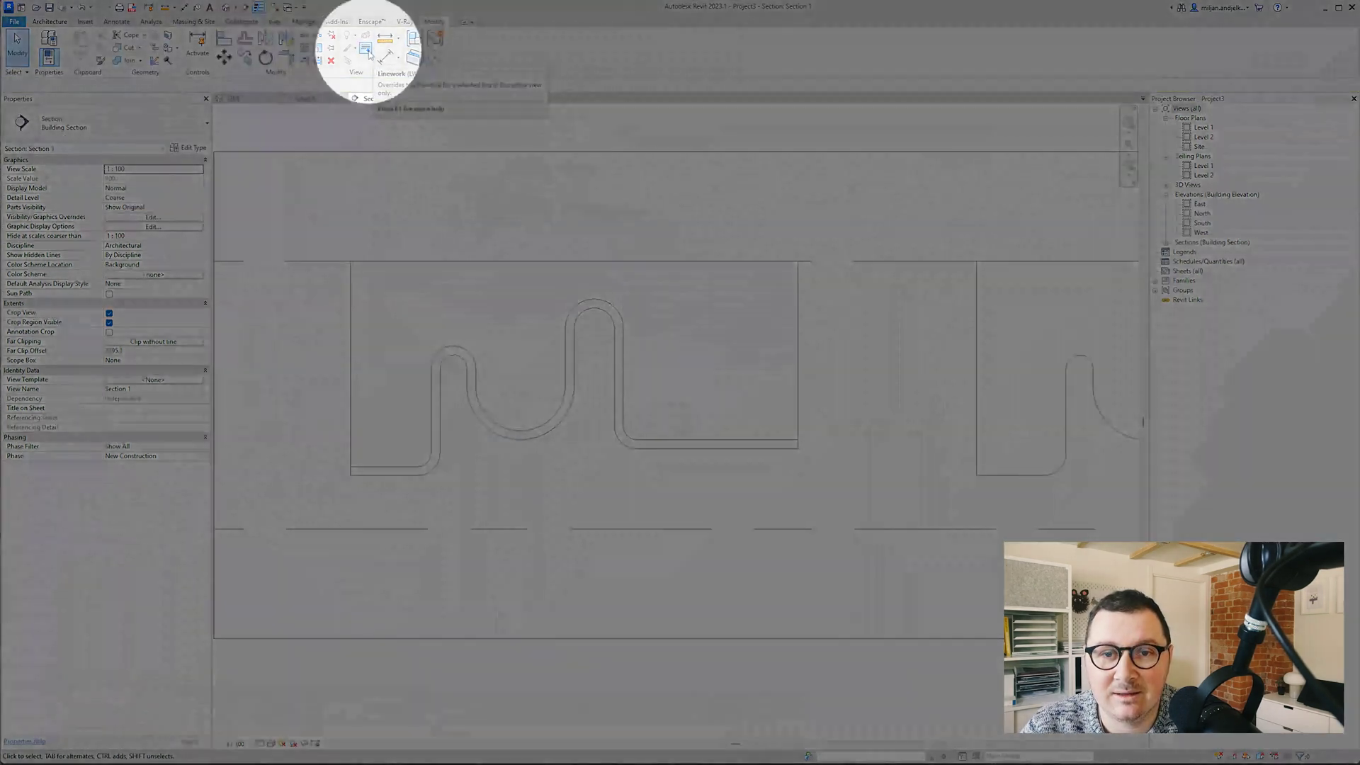
click(366, 49)
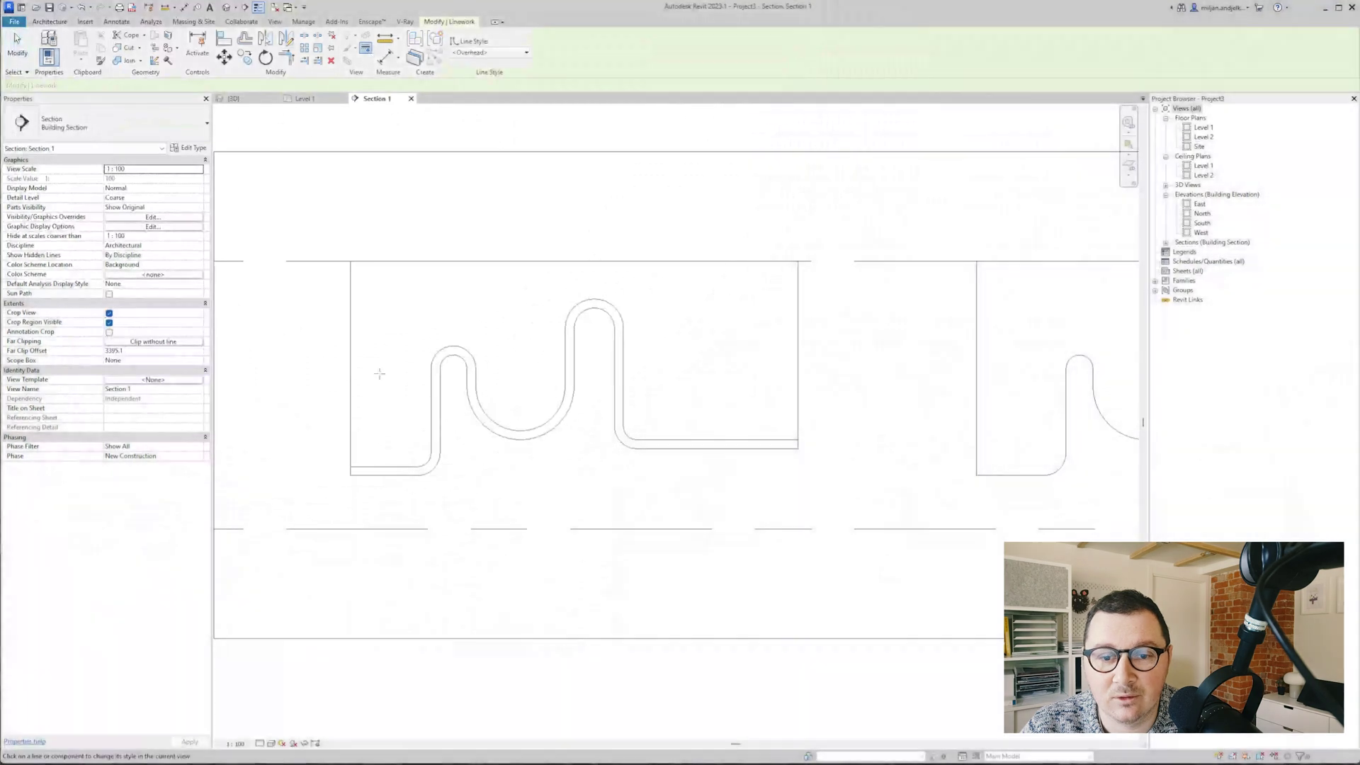
click(476, 53)
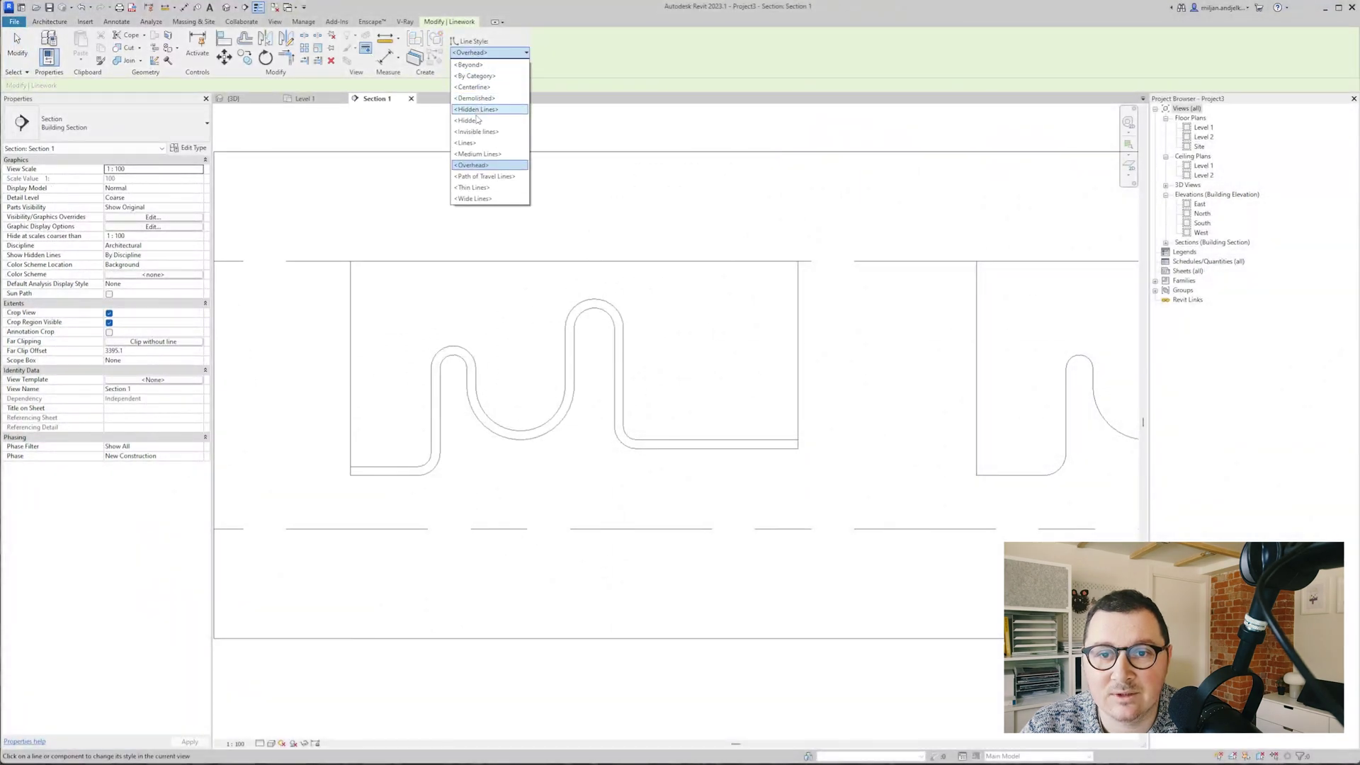
click(478, 131)
click(395, 466)
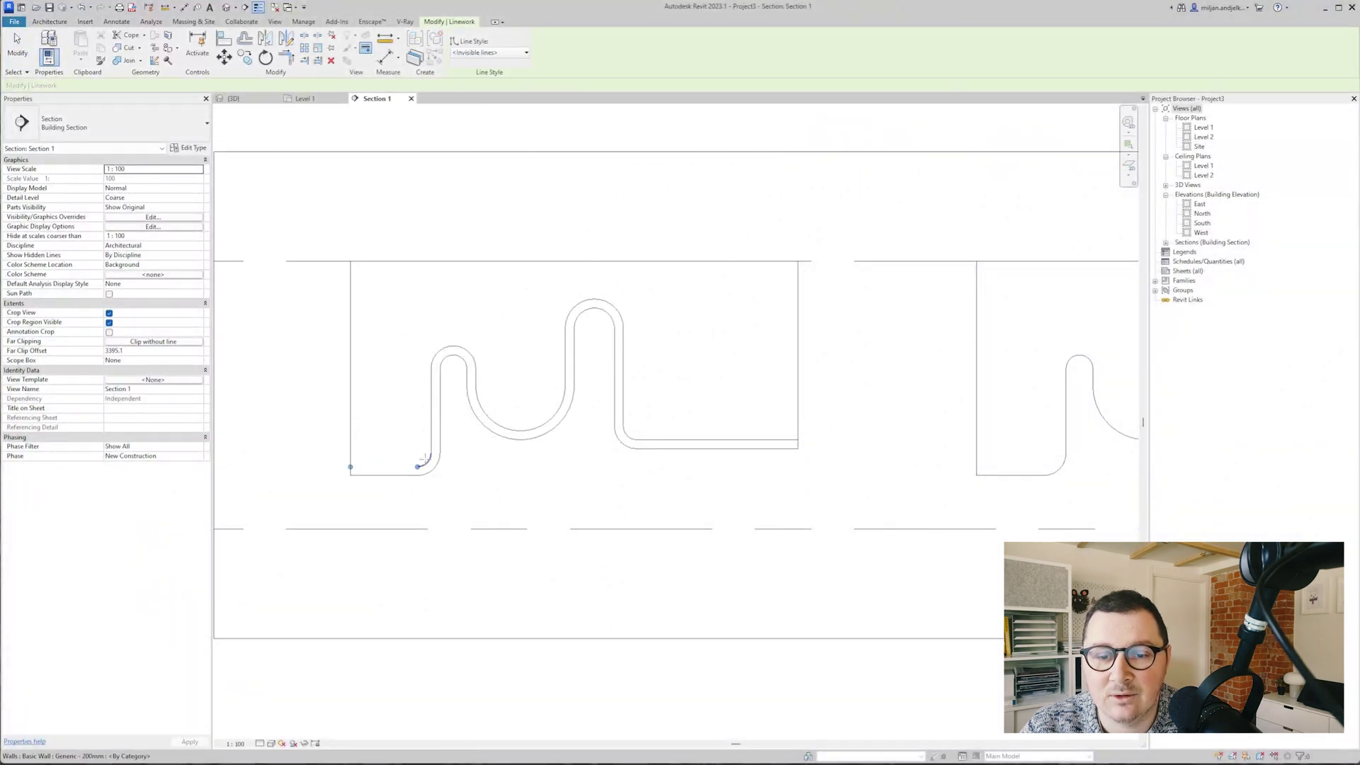
click(431, 404)
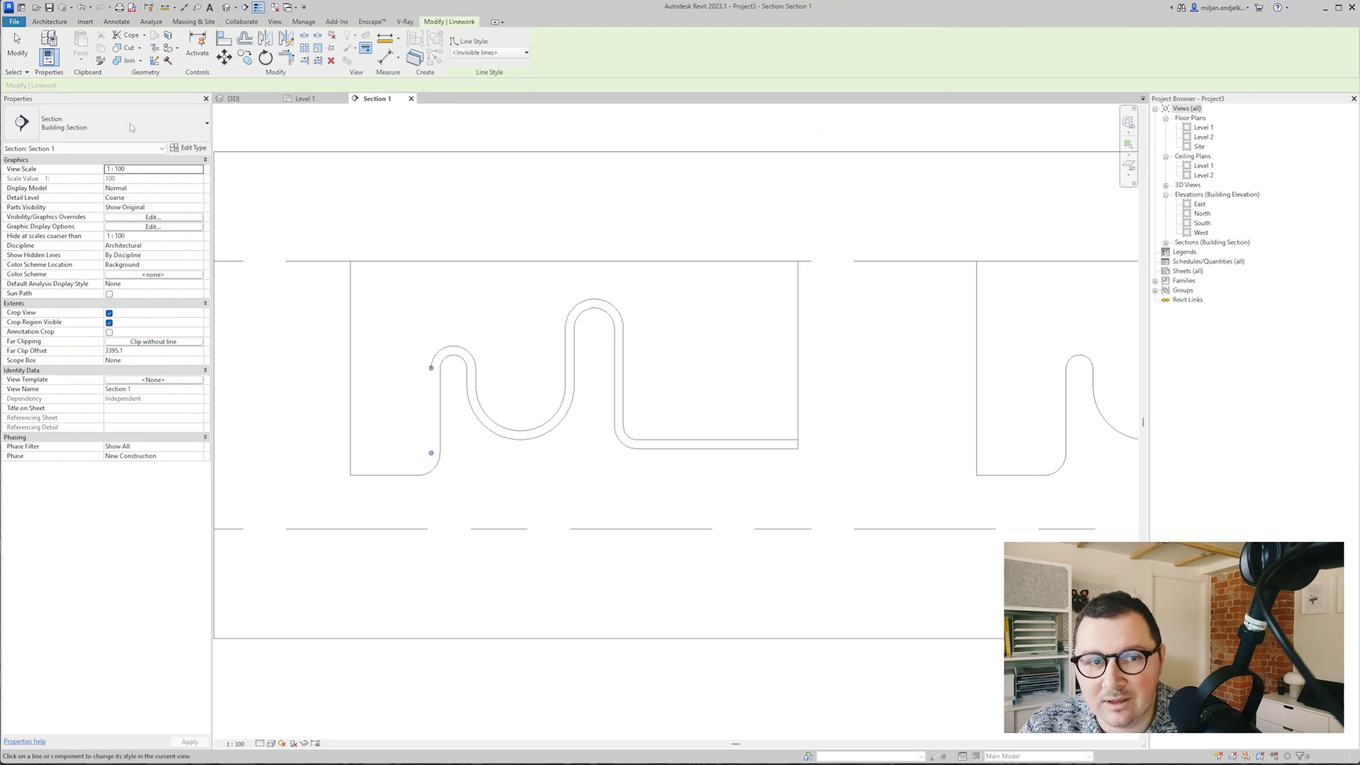
- On the Level 1 plan, create a rectangular Generic 150mm floor about 22900 mm wide surrounding both walls
click(17, 45)
click(305, 99)
scroll(519, 287, up, 1)
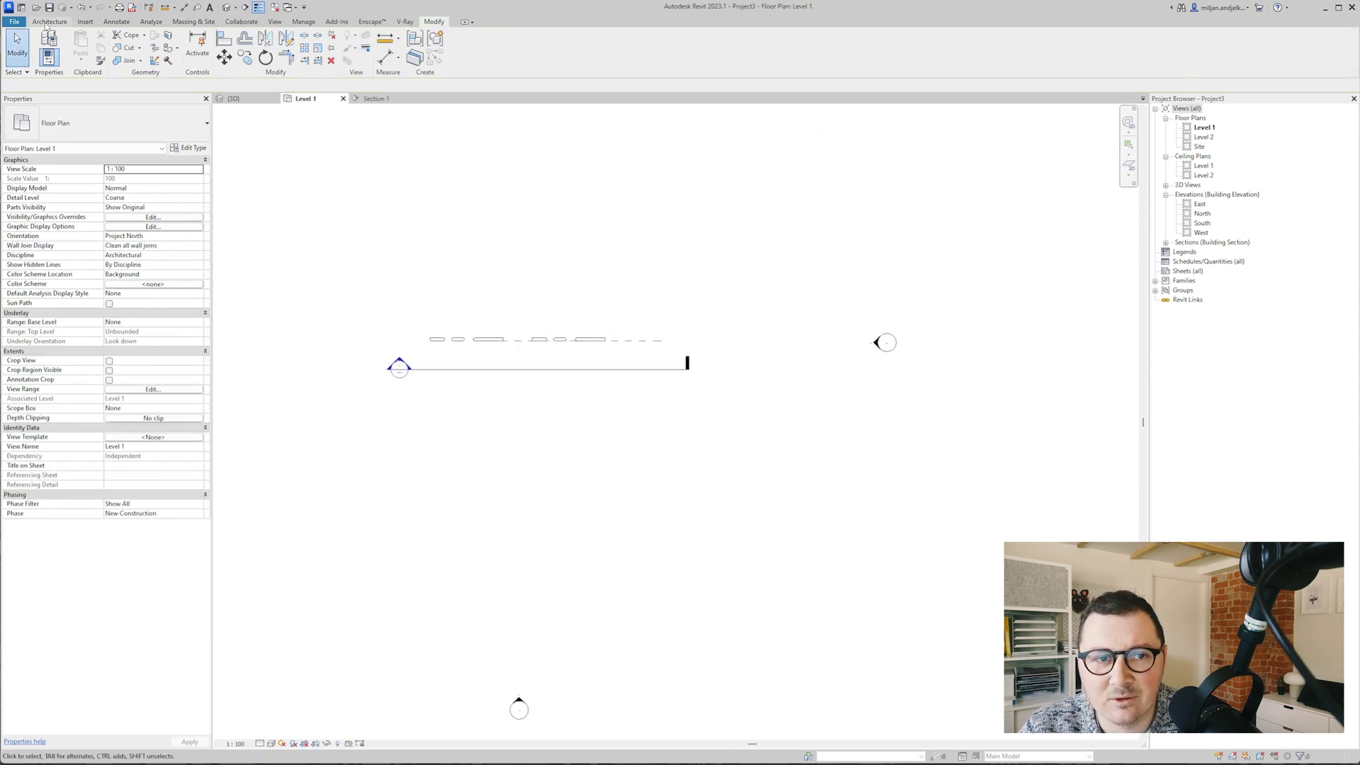
click(49, 21)
click(240, 67)
click(266, 94)
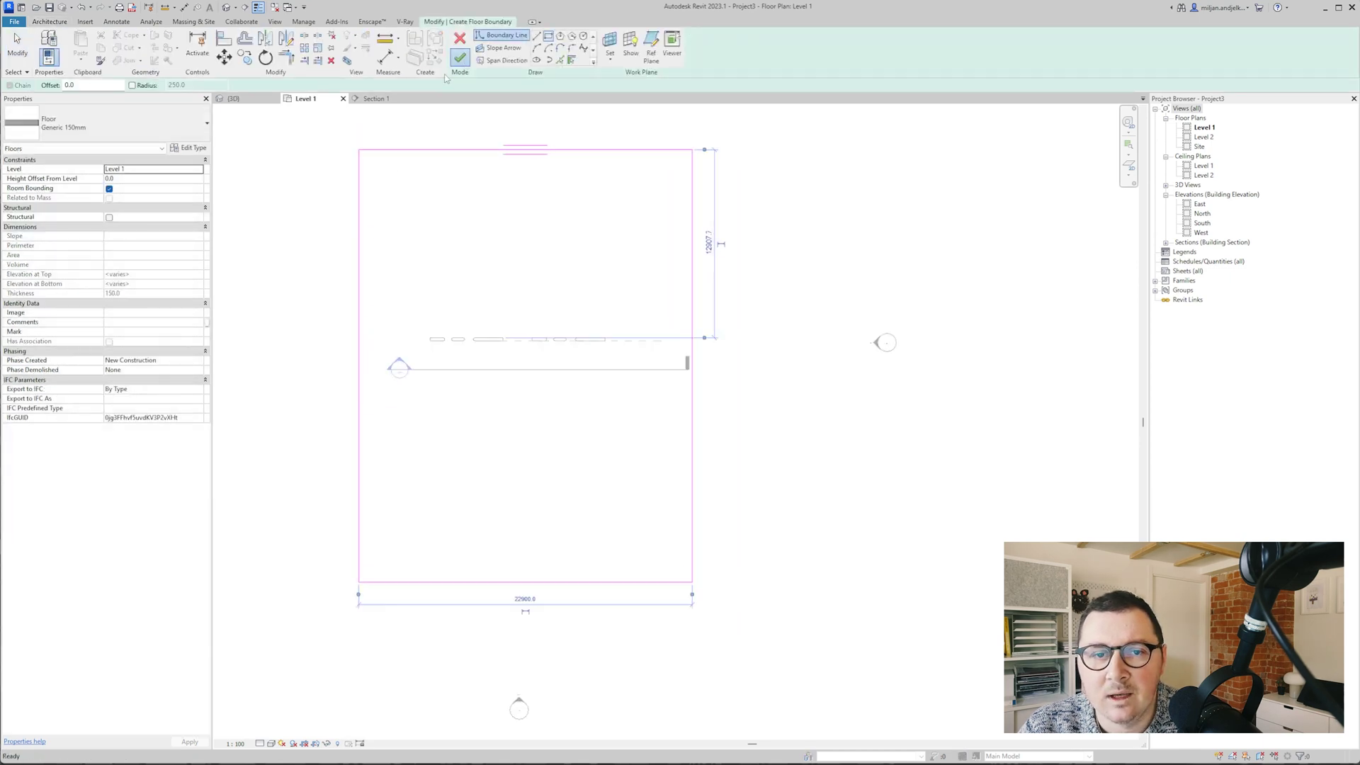
click(460, 57)
click(270, 196)
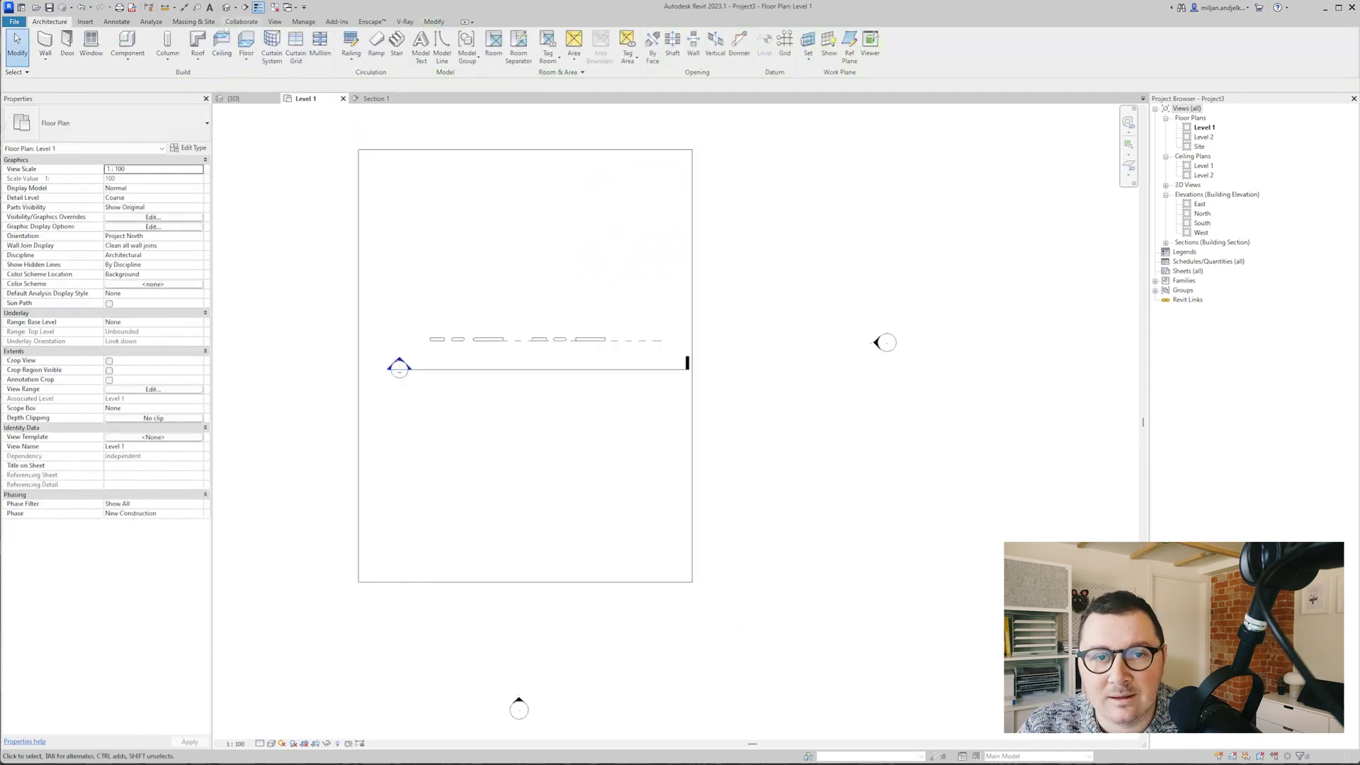
- Place a perspective camera on the Level 1 plan in front of both walls, with its target beyond them
click(237, 8)
click(248, 35)
click(517, 476)
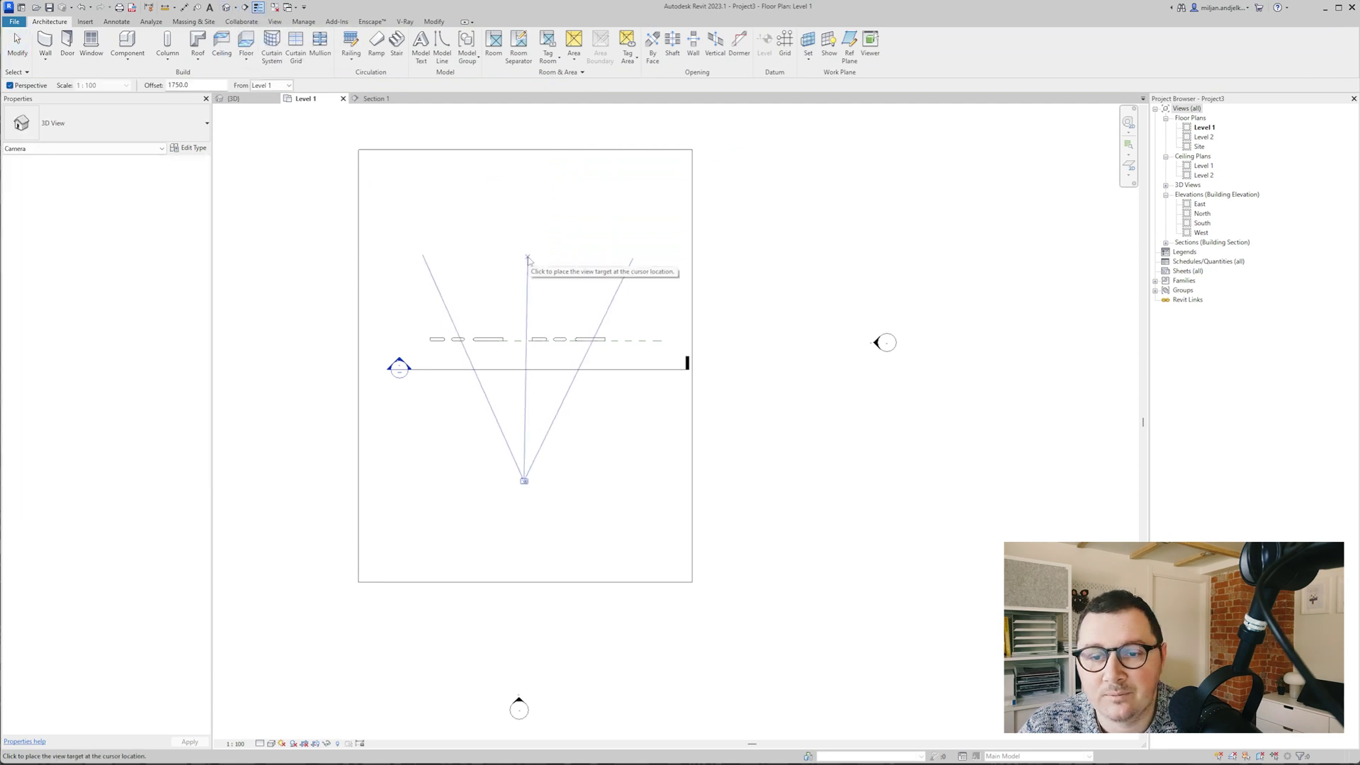
click(526, 255)
- Resize the camera view's crop region to a wide, low frame that contains both walls completely
drag(359, 422, 357, 418)
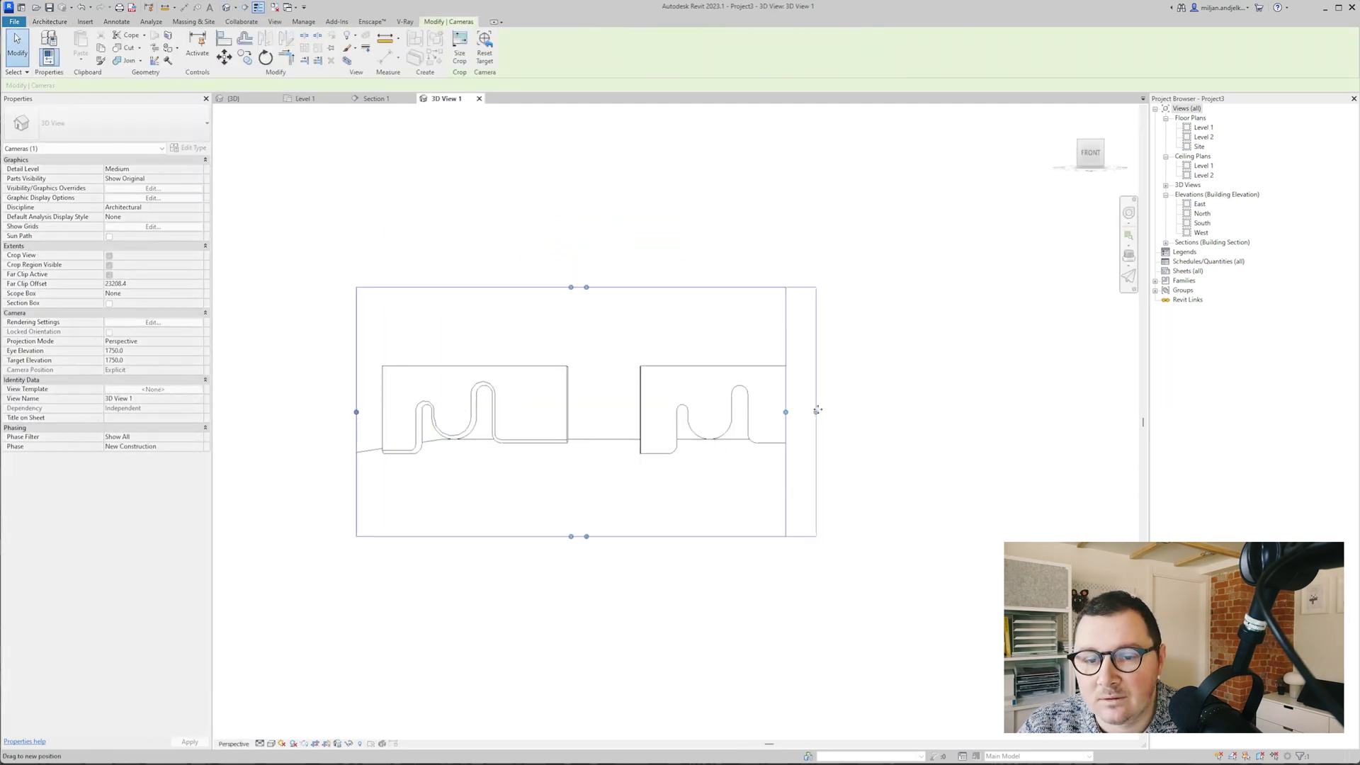
drag(621, 536, 622, 511)
drag(621, 287, 622, 329)
scroll(467, 420, up, 2)
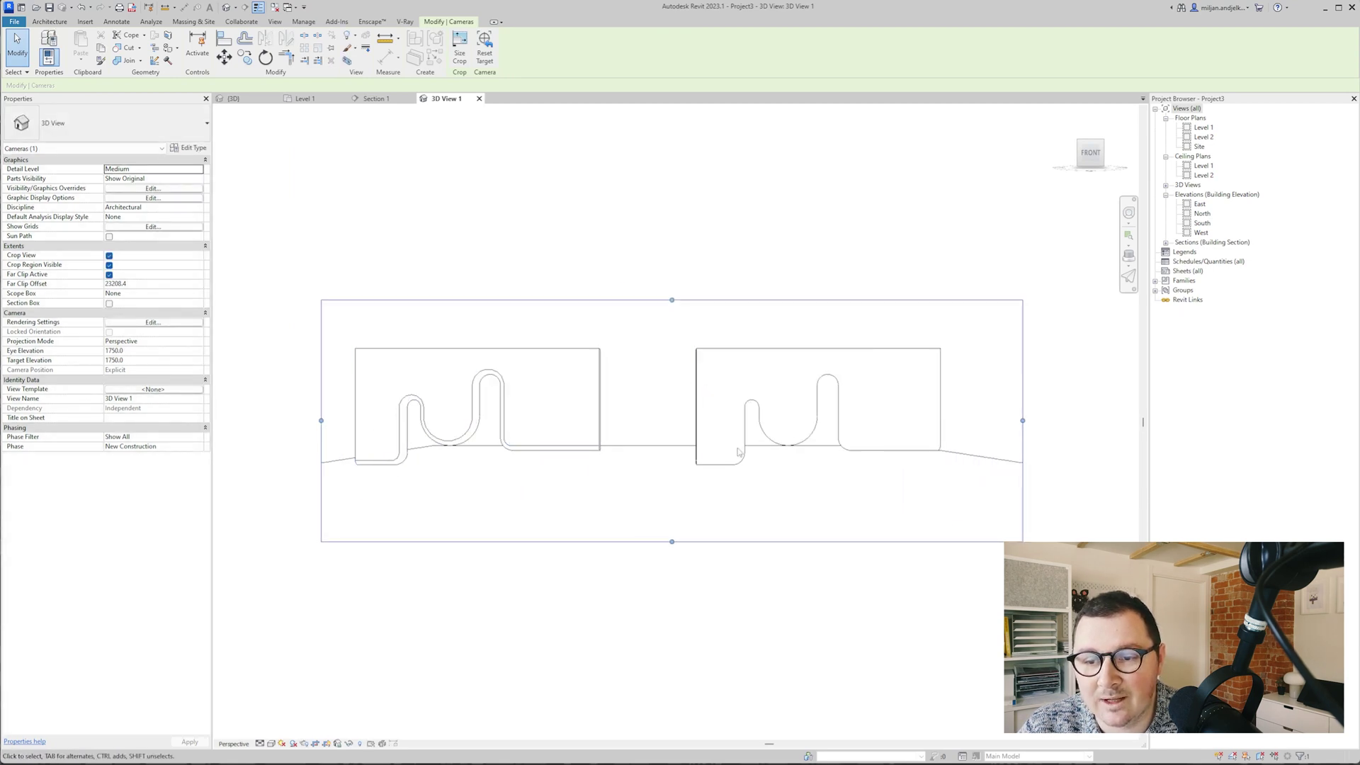
click(397, 217)
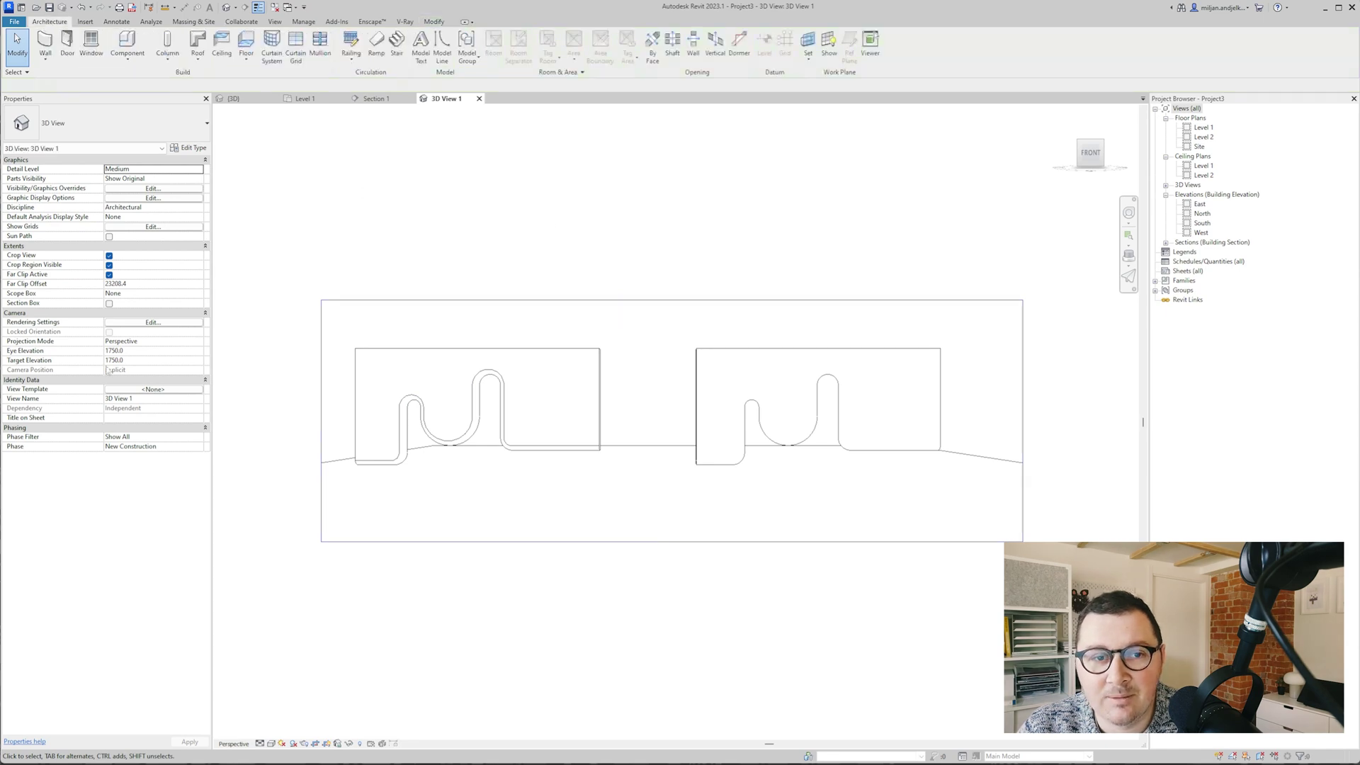
- Render the camera view at High quality with screen resolution, the Exterior: Sun only scheme and a Sky: Few Clouds background
click(275, 22)
click(256, 41)
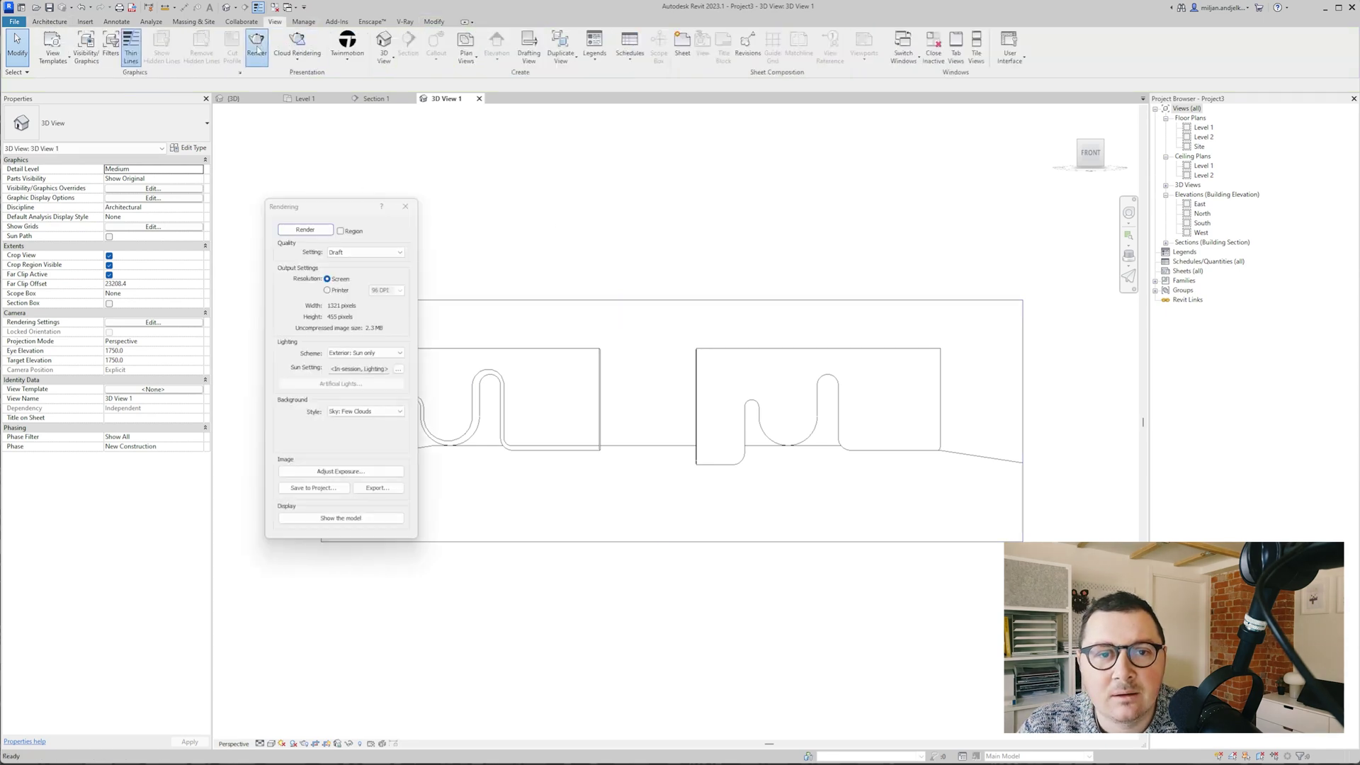
scroll(349, 252, down, 3)
drag(319, 208, 204, 130)
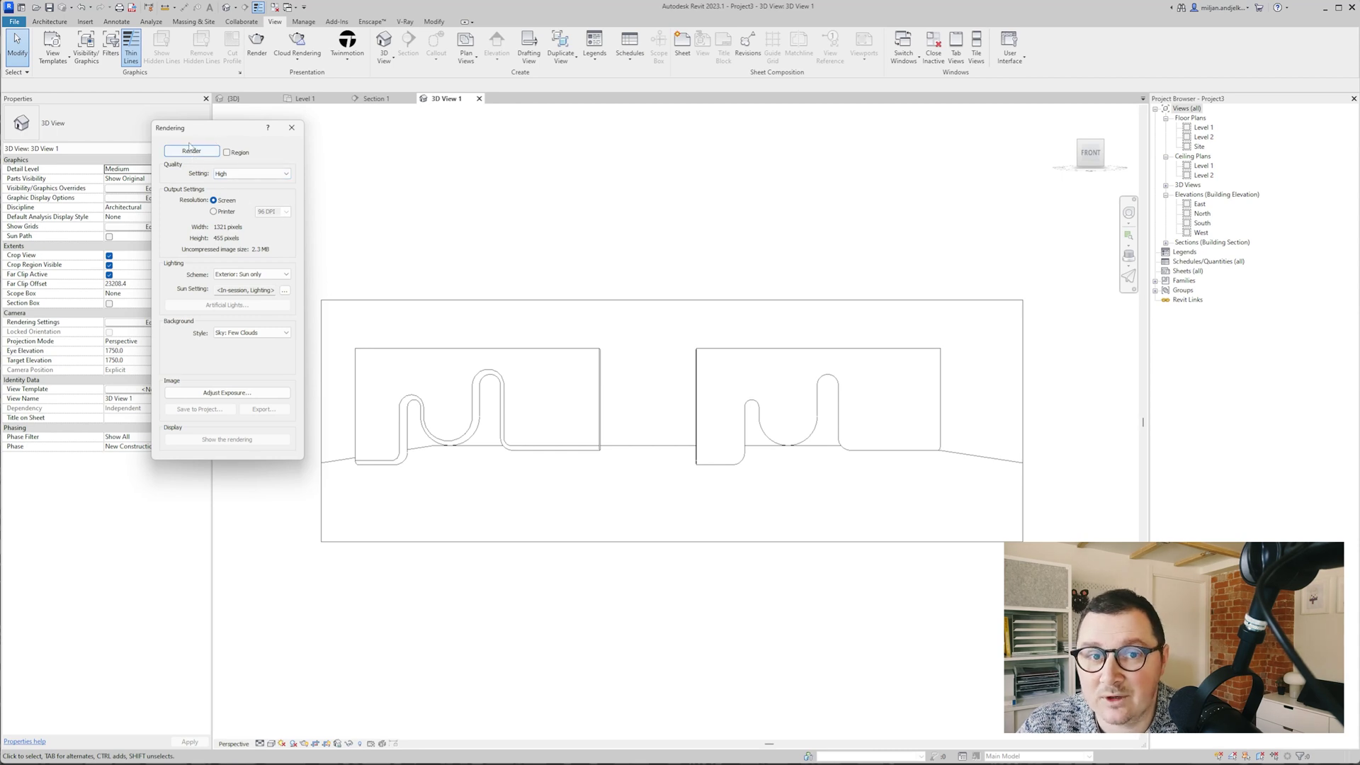
click(192, 152)
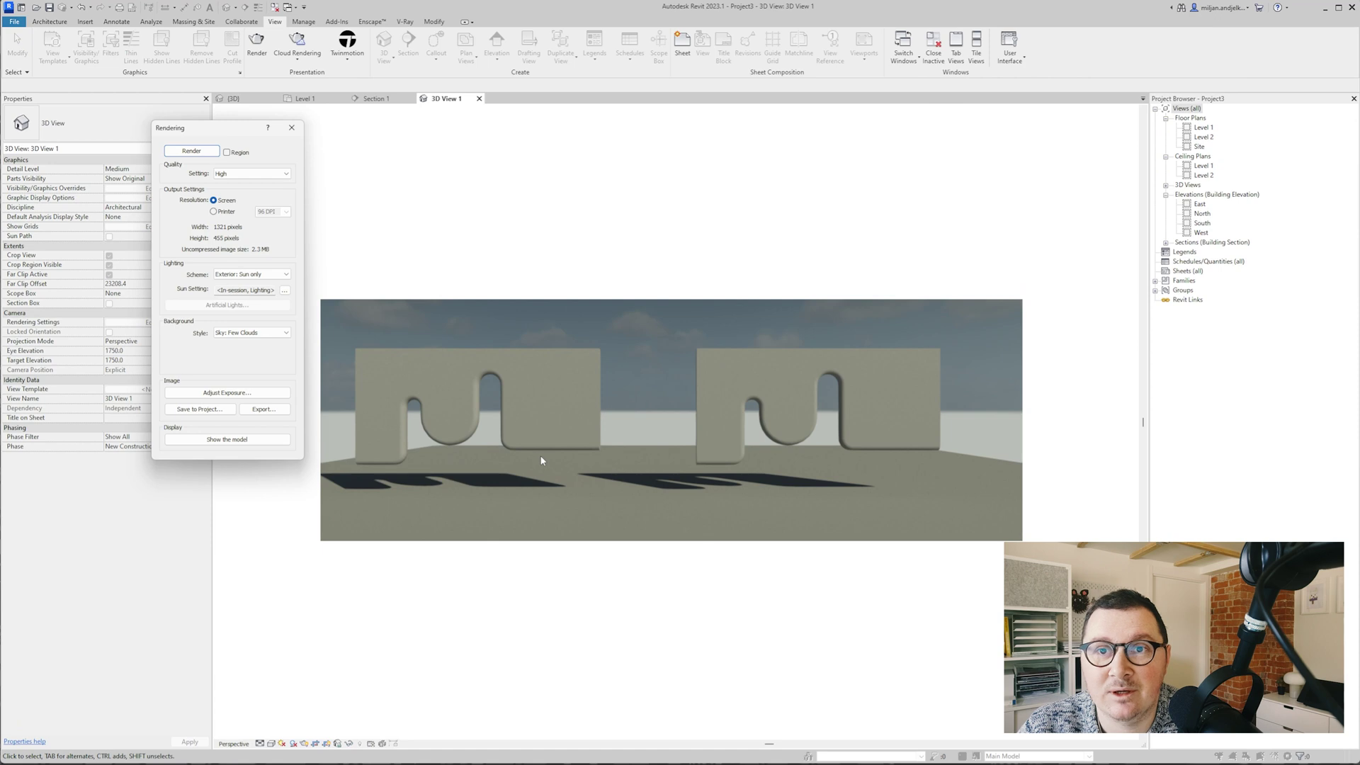
- In the Section 1 view, use Linework with <Invisible lines> to hide the inner edge lines around the original wall's small arch and U-shaped curve
click(375, 99)
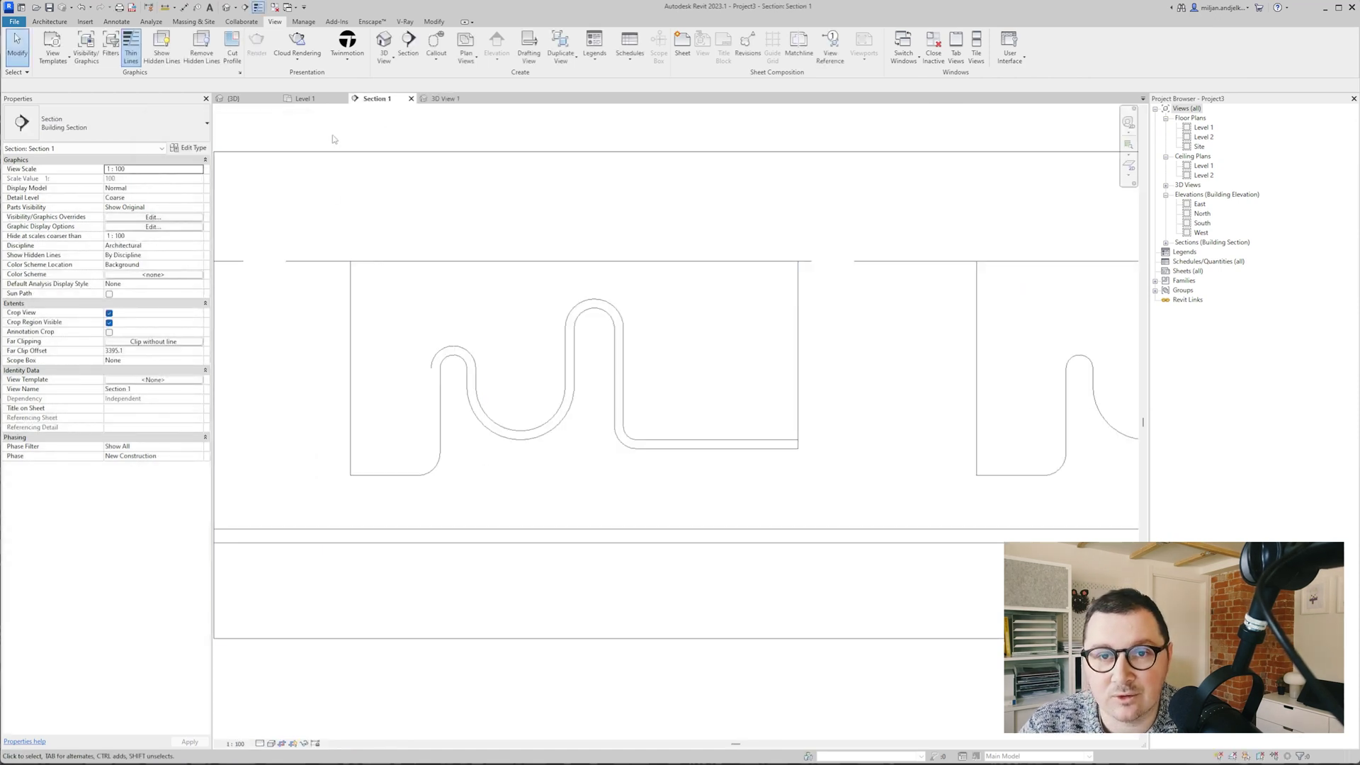
click(436, 44)
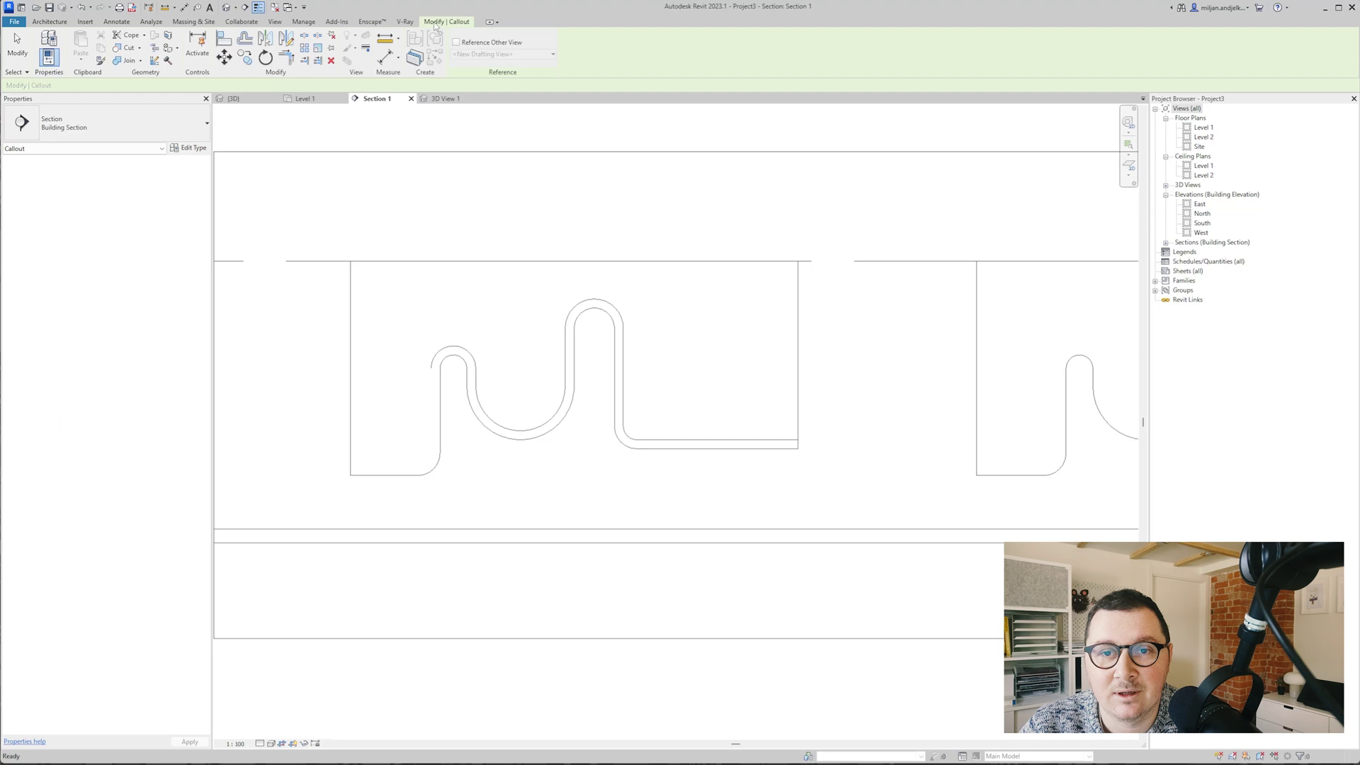
click(364, 50)
click(443, 352)
click(477, 388)
key(Escape)
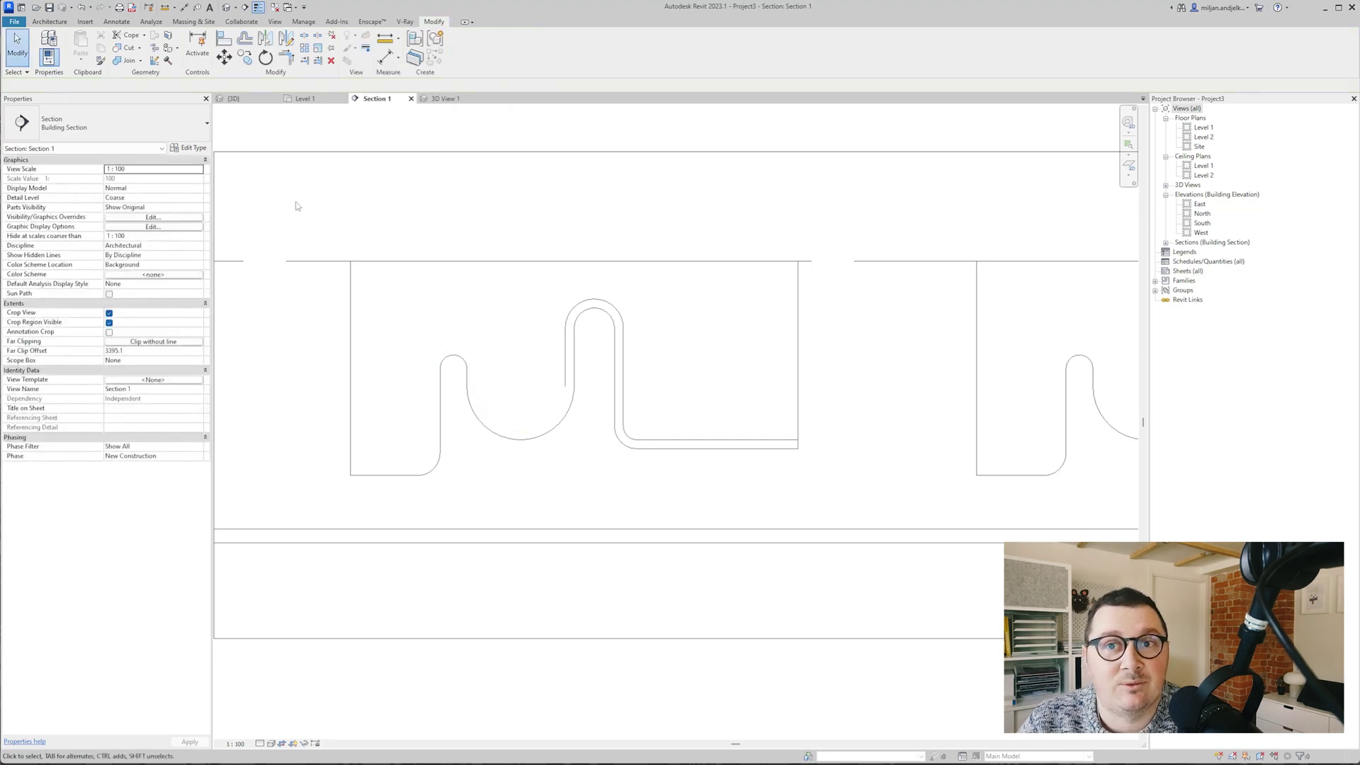